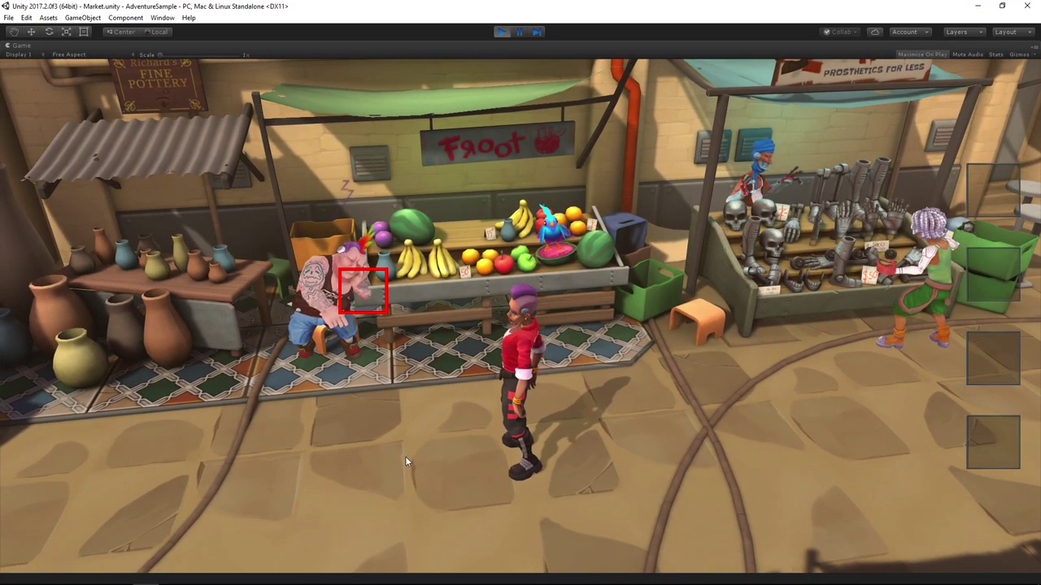
Create a new Generic UMotion project named FruitVendorUMotion in the Assets/Animations folder.
left_click(522, 32)
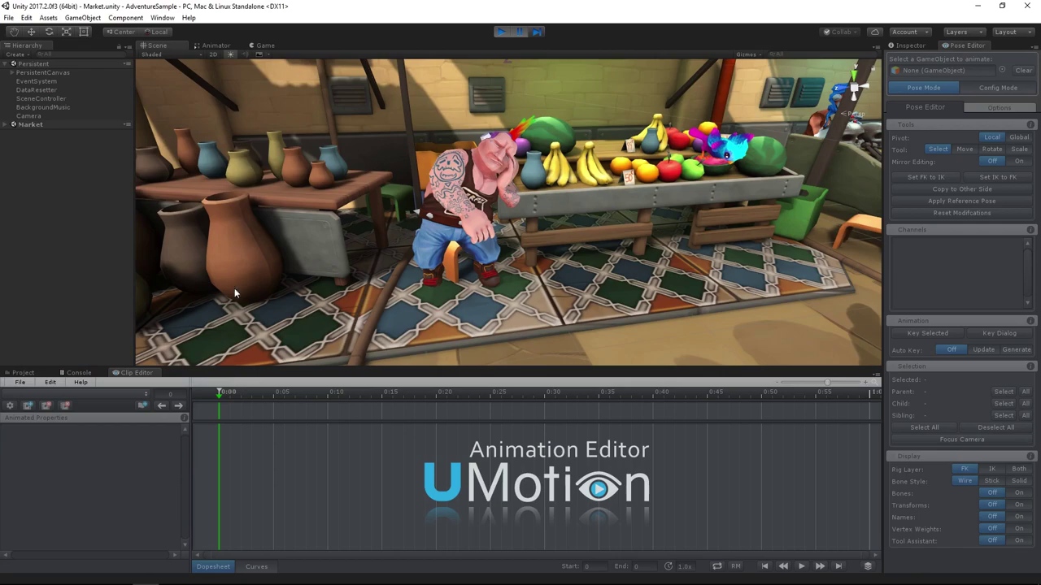
left_click(24, 382)
mouse_move(41, 394)
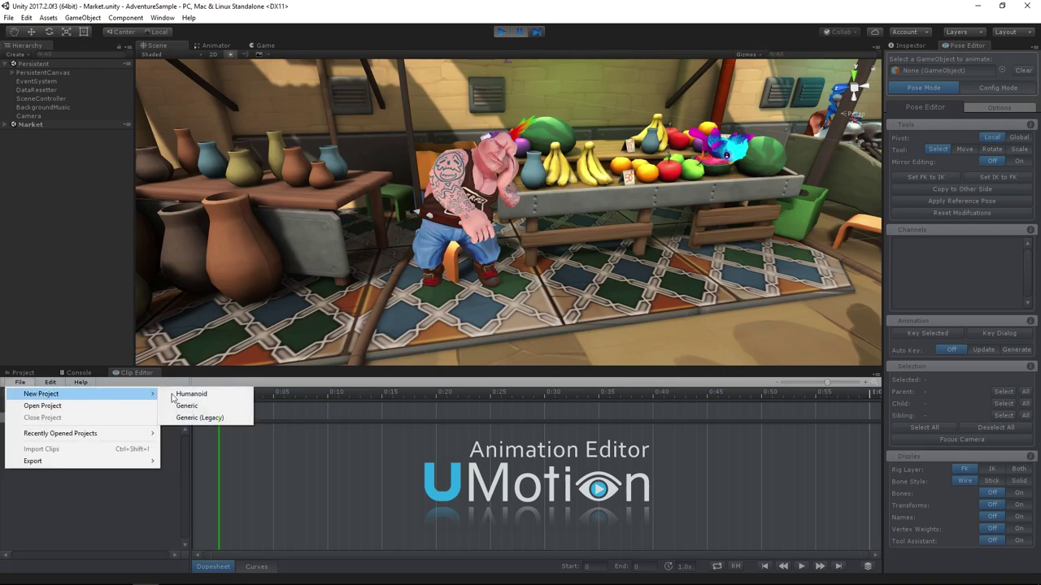
left_click(213, 406)
double_click(360, 201)
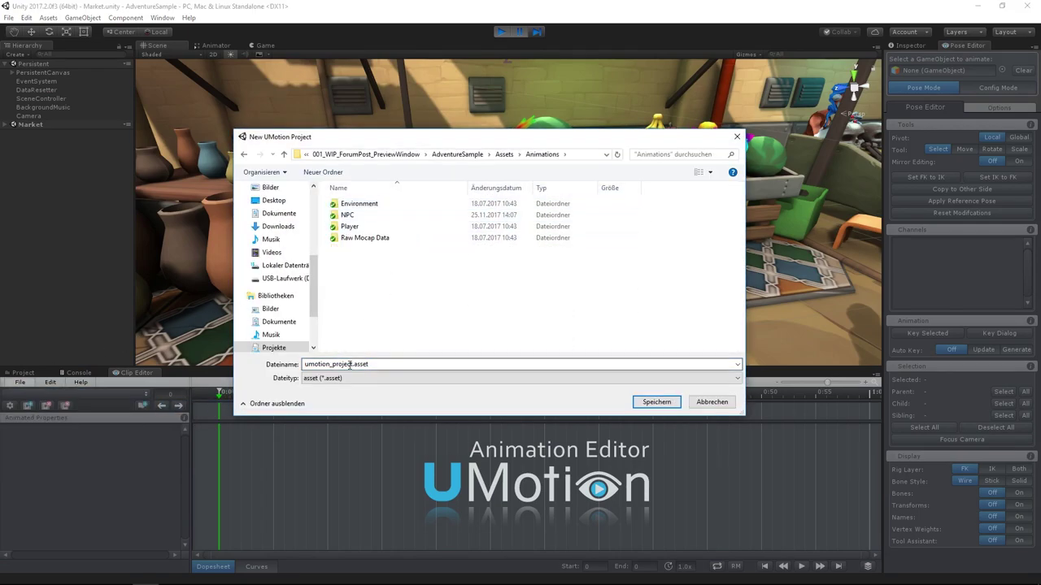
double_click(350, 364)
key("BackSpace")
type("F")
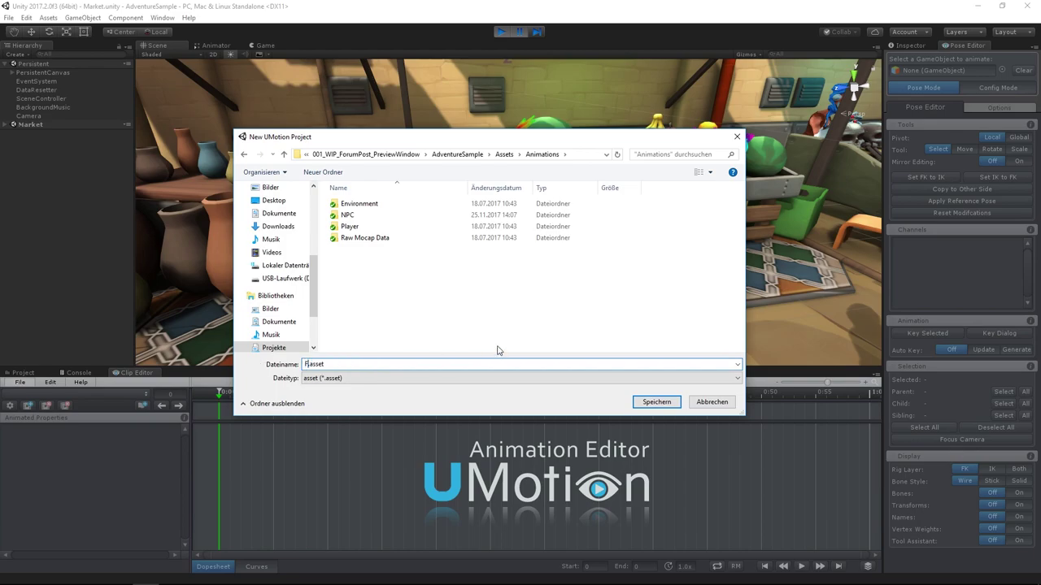
type("ruitVendorUMotion")
Save the project, assign FruitVendor as the animated object and create its rig configuration.
key("Return")
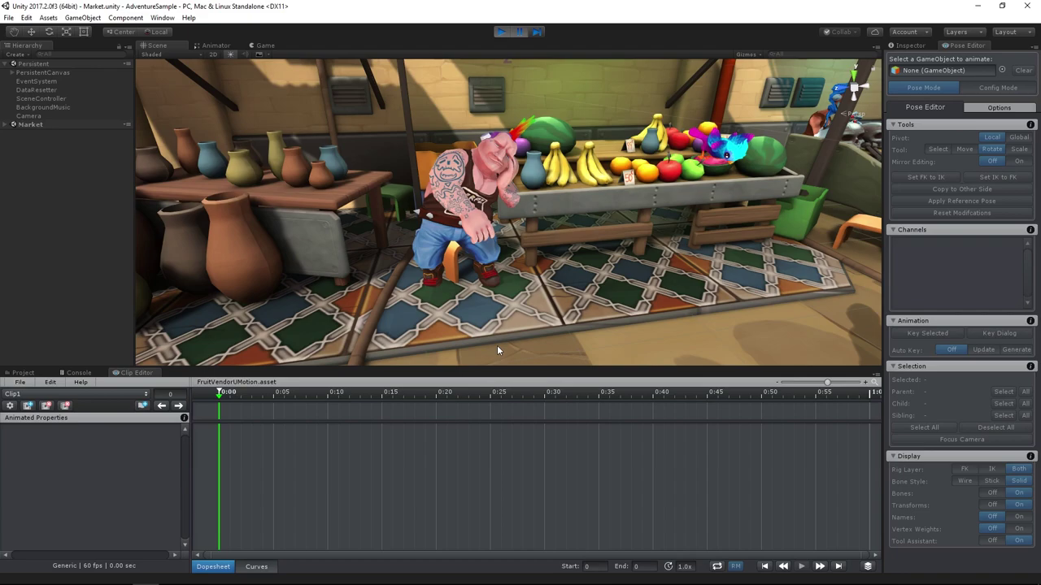
left_click(466, 185)
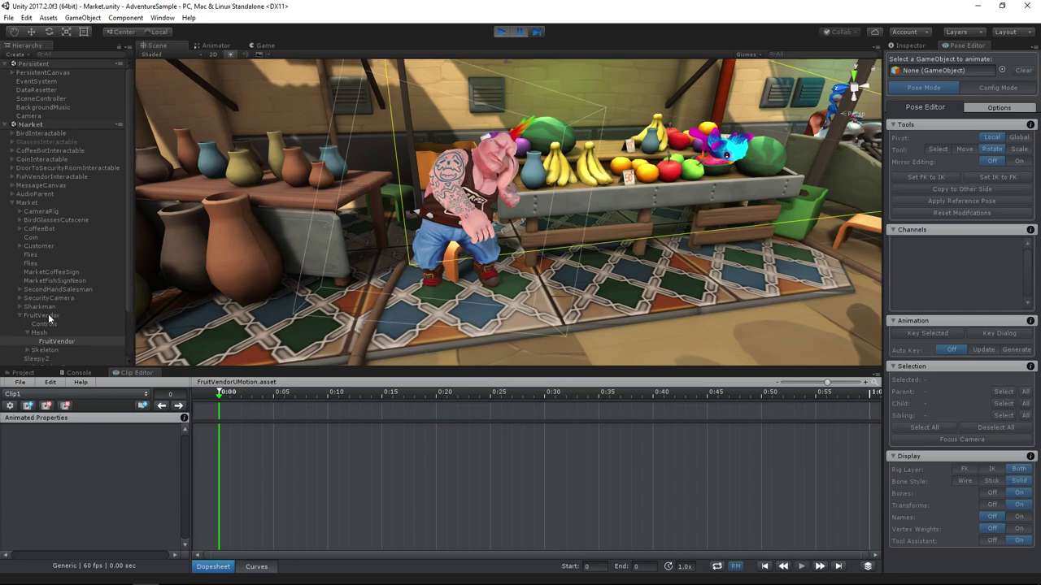
left_click_drag(49, 317, 939, 67)
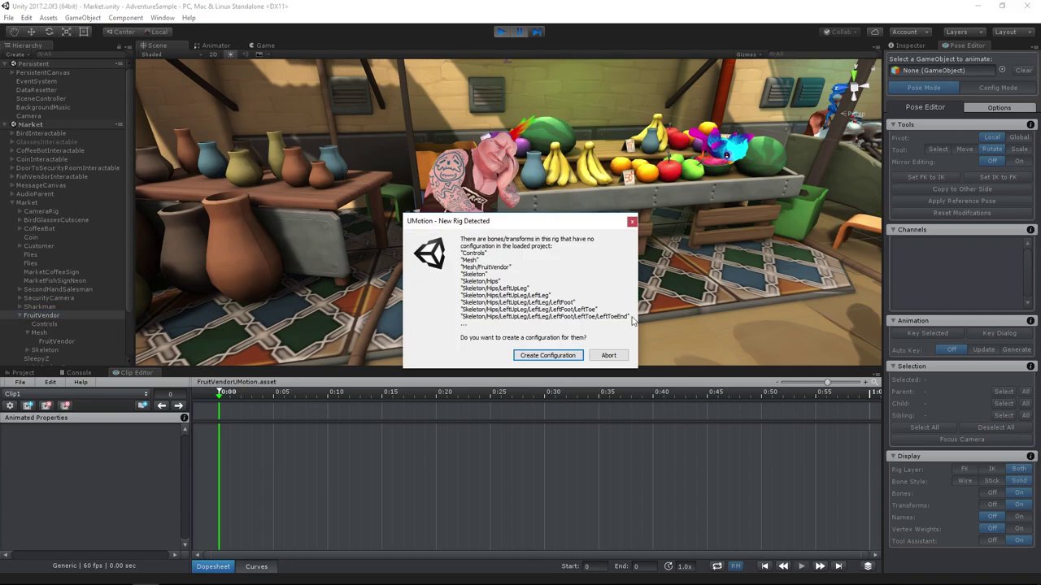
left_click(552, 361)
Import the FruitVendorIdle clip from Animations/NPC into the UMotion project.
left_click(16, 383)
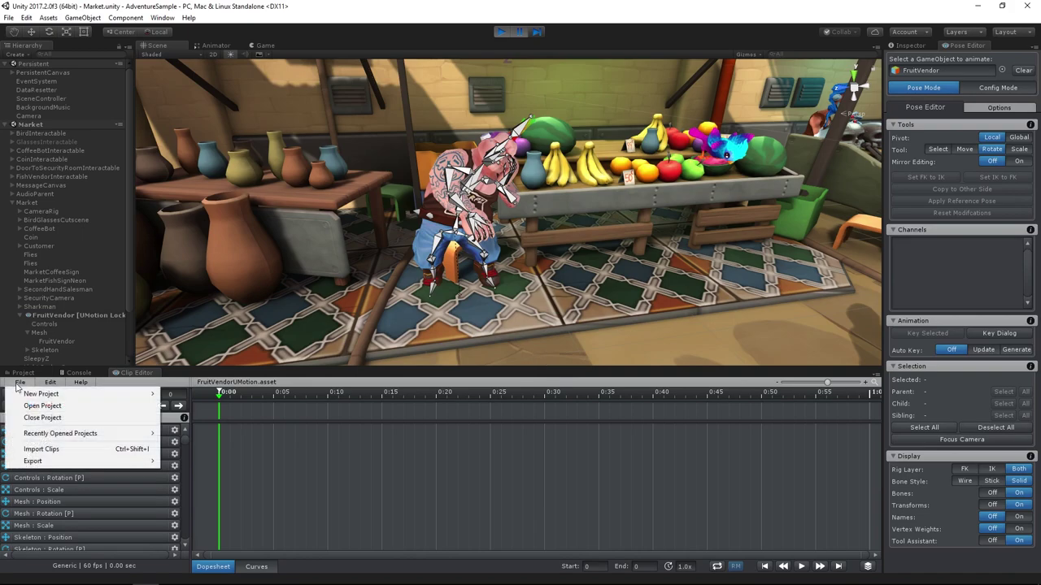
left_click(37, 449)
left_click(518, 277)
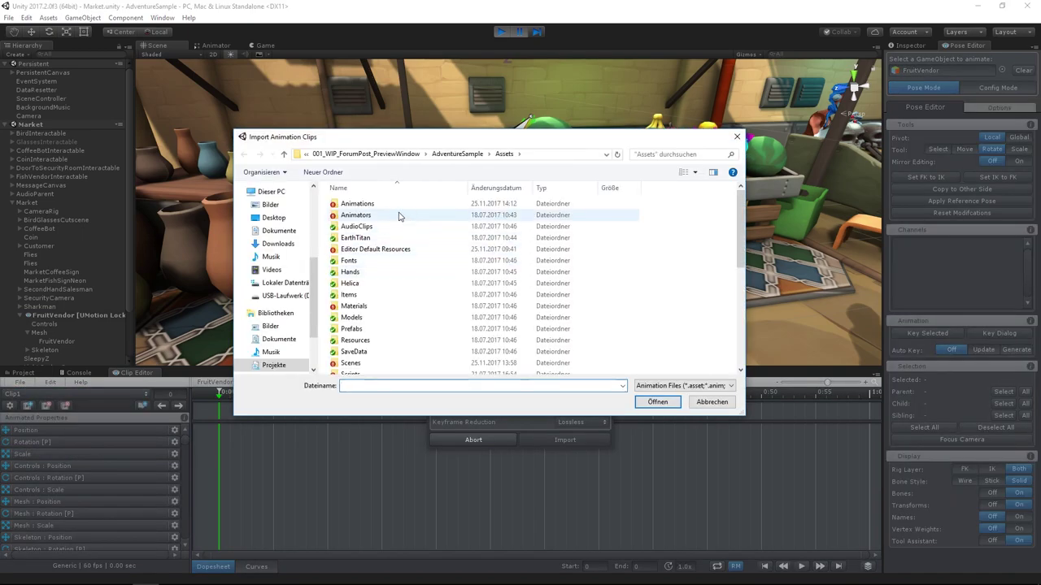
double_click(387, 216)
double_click(385, 216)
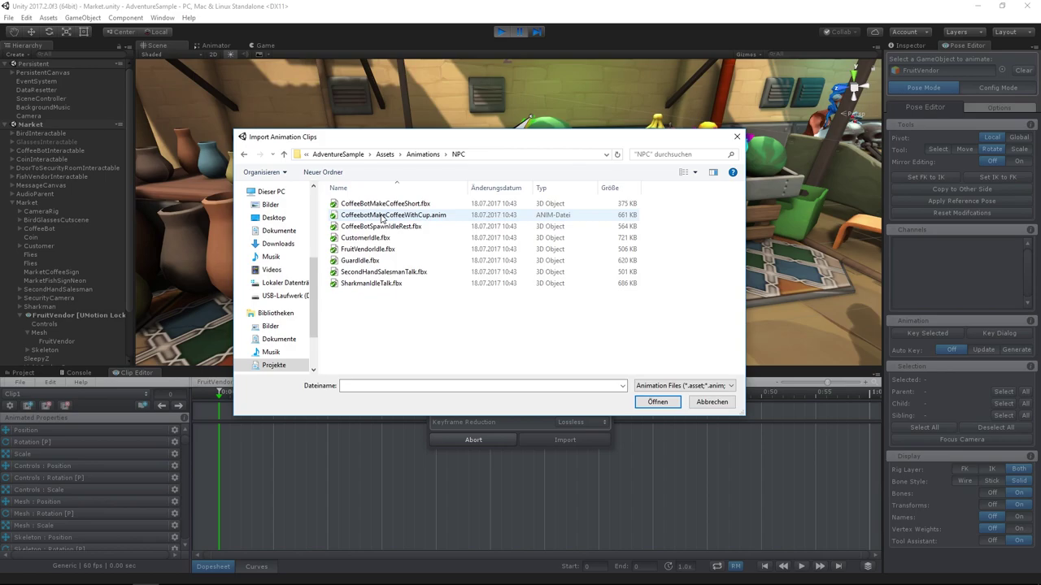
double_click(383, 249)
left_click(548, 442)
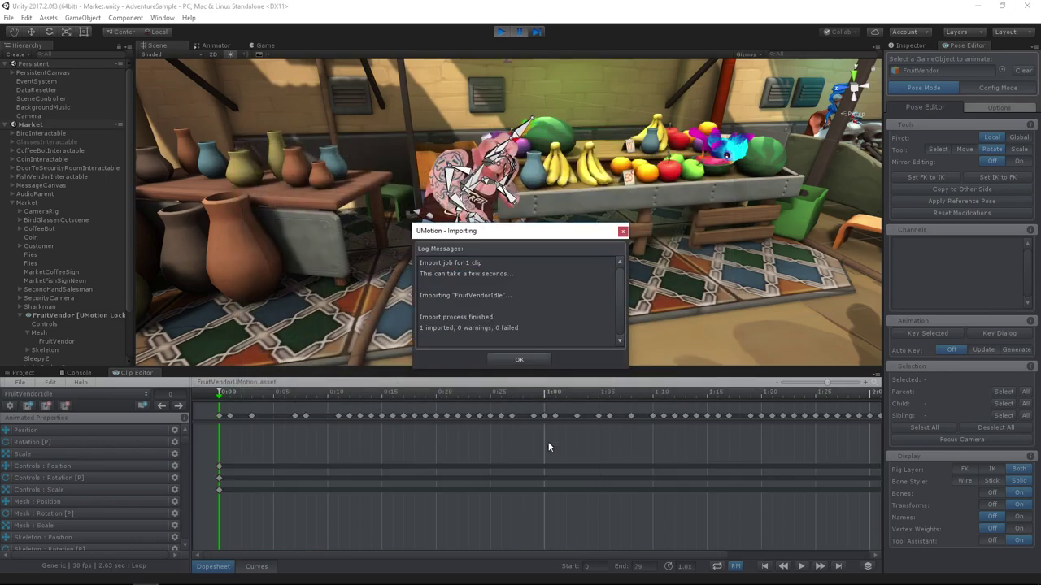
Dismiss the import log and add a new additive layer, Layer 1, from the Layers panel.
left_click(533, 358)
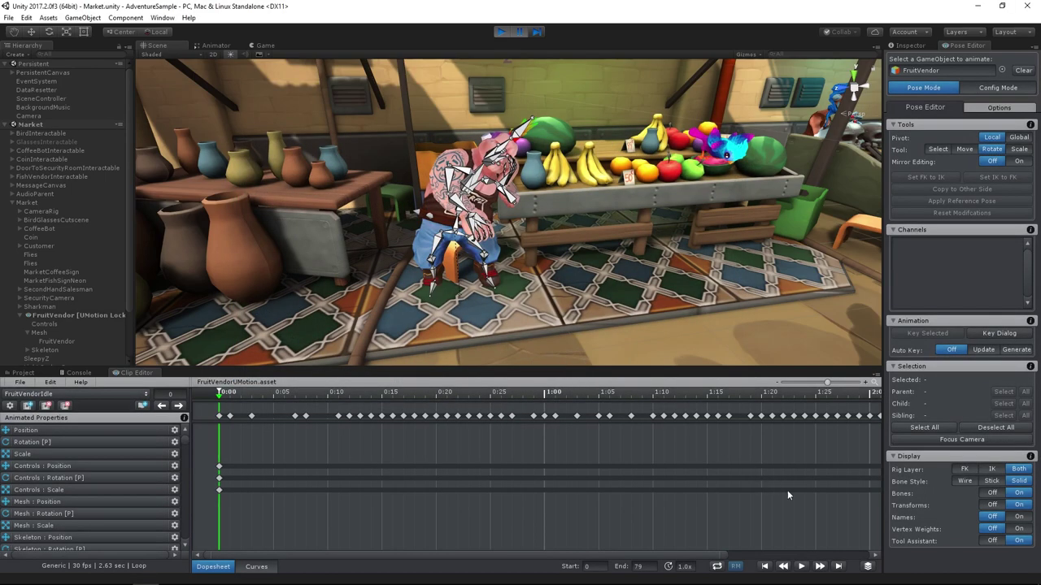
left_click(868, 566)
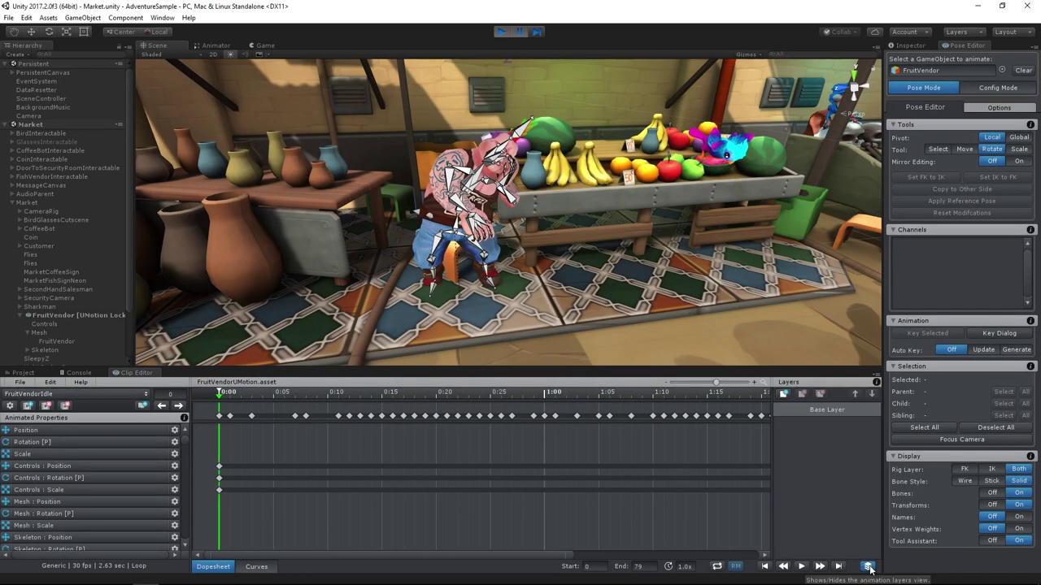
left_click(784, 393)
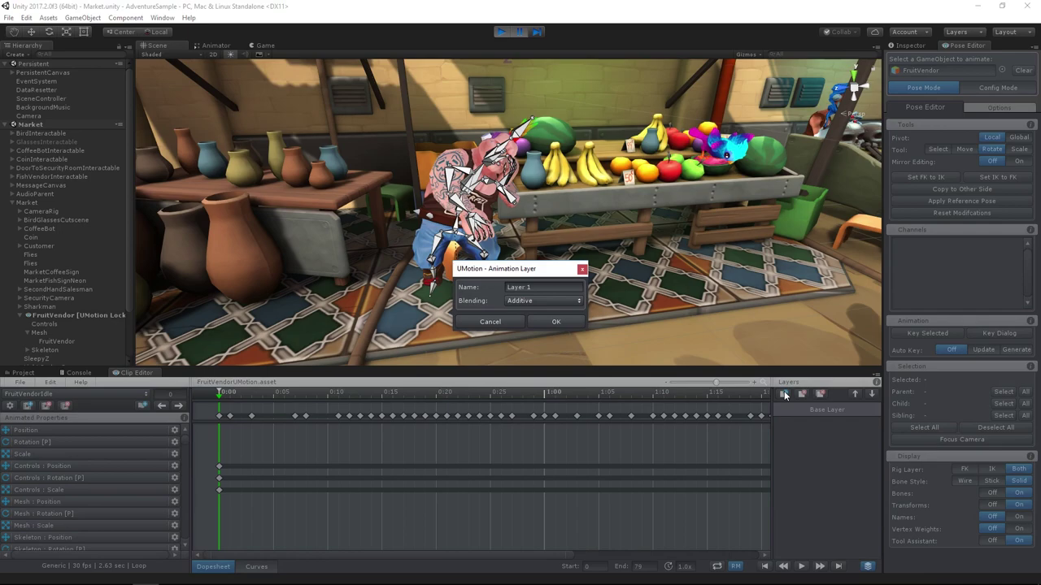
Confirm Layer 1, frame the vendor and tilt the Spine2 bone back with the rotate gizmo.
left_click(560, 322)
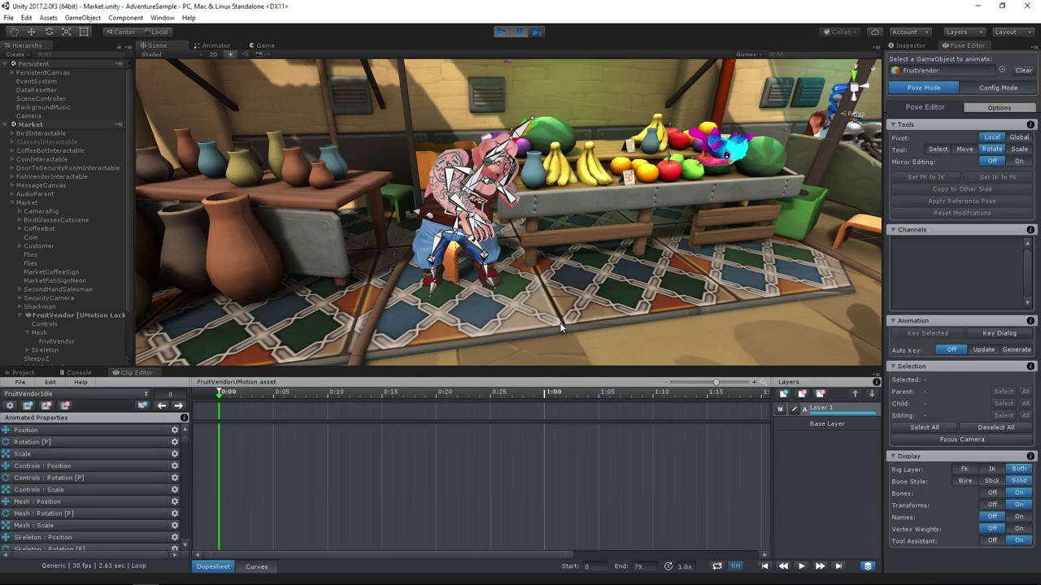
key("f")
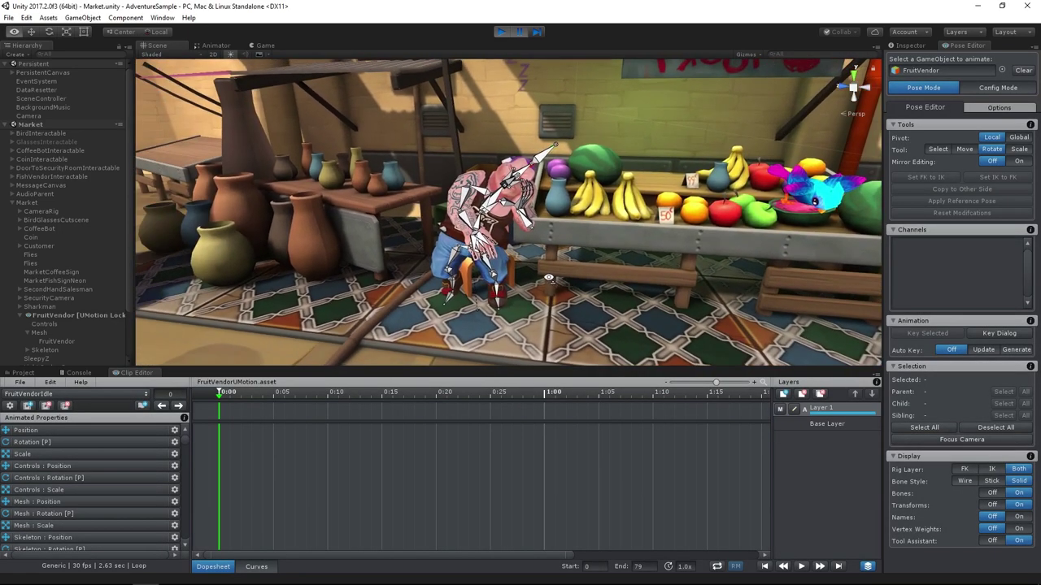
left_click(492, 200)
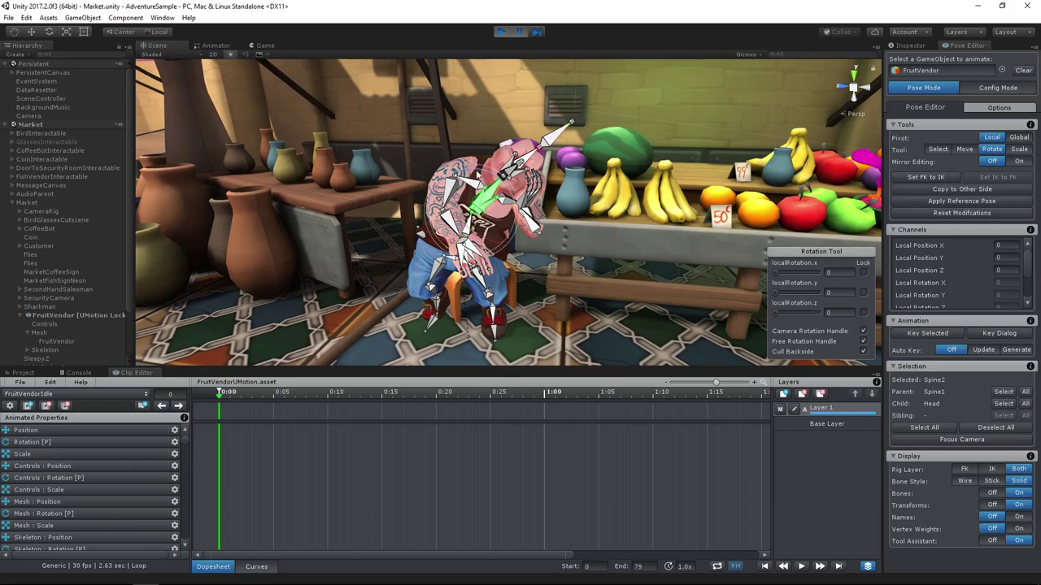
left_click_drag(484, 174, 456, 166)
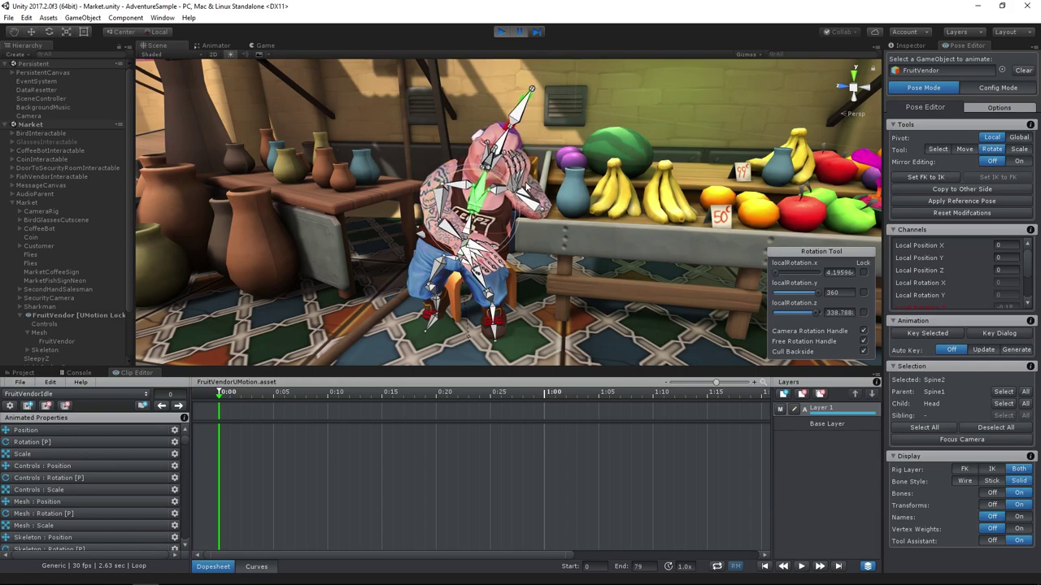
Key the Spine2 rotation at frame 0 and scrub the timeline to check the pose.
right_click(527, 184)
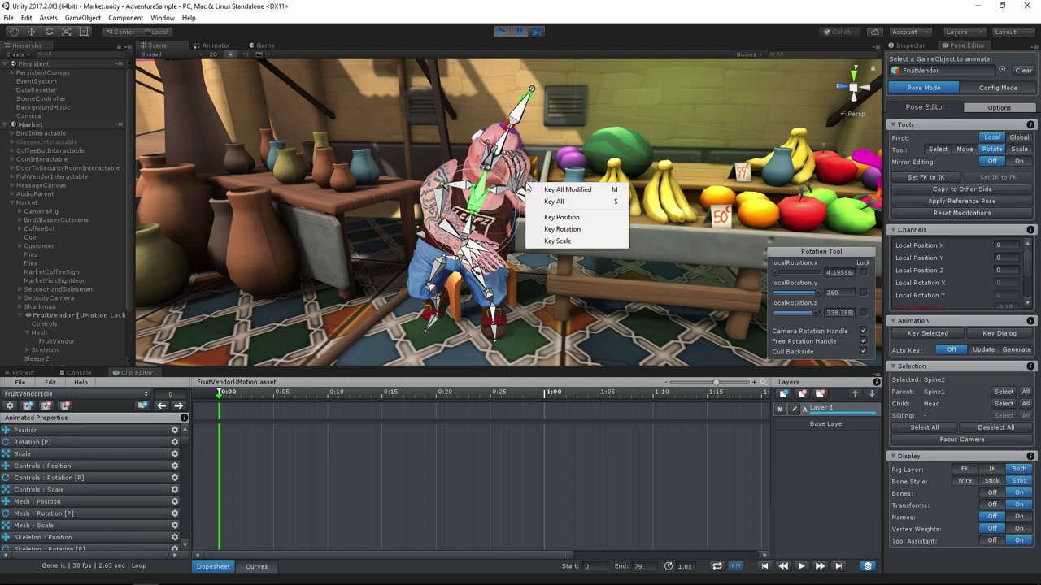
left_click(585, 230)
left_click(523, 340)
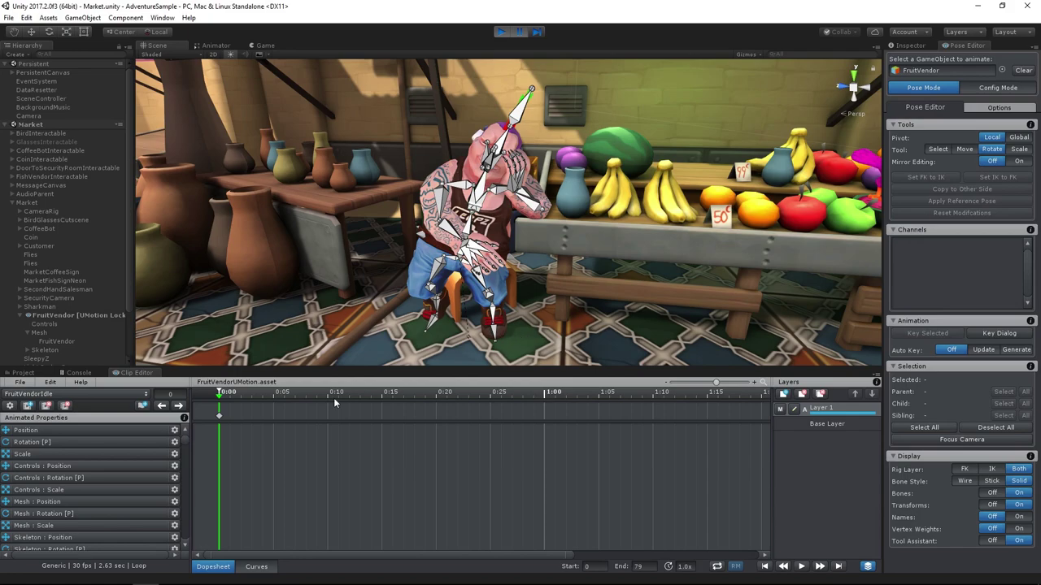
mouse_move(224, 401)
left_mouse_down()
mouse_move(765, 400)
mouse_move(207, 404)
left_mouse_up()
Set the UMotion export directory to Assets/Animations/NPC in Settings.
left_click(11, 406)
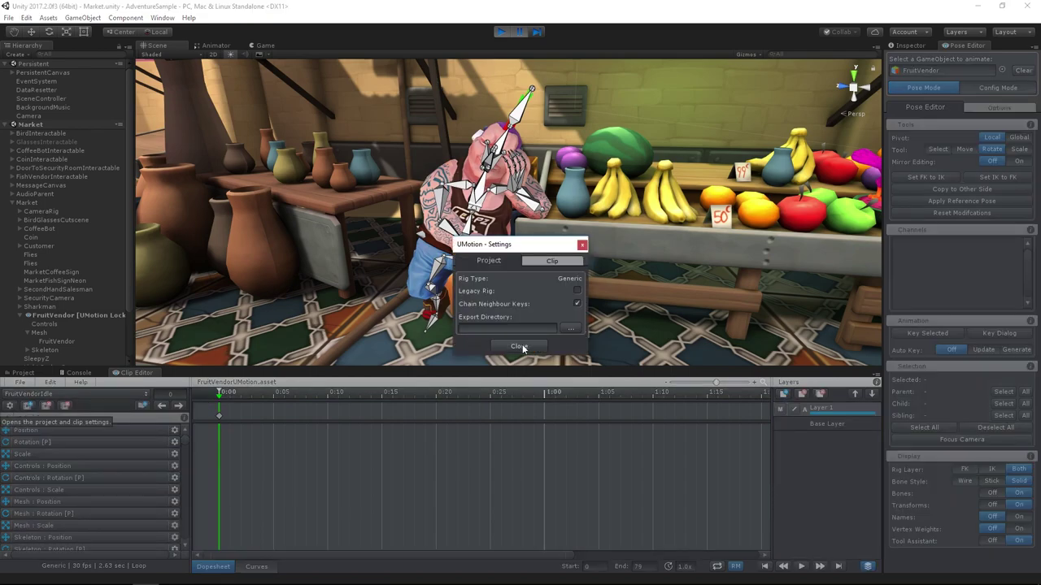
left_click(568, 329)
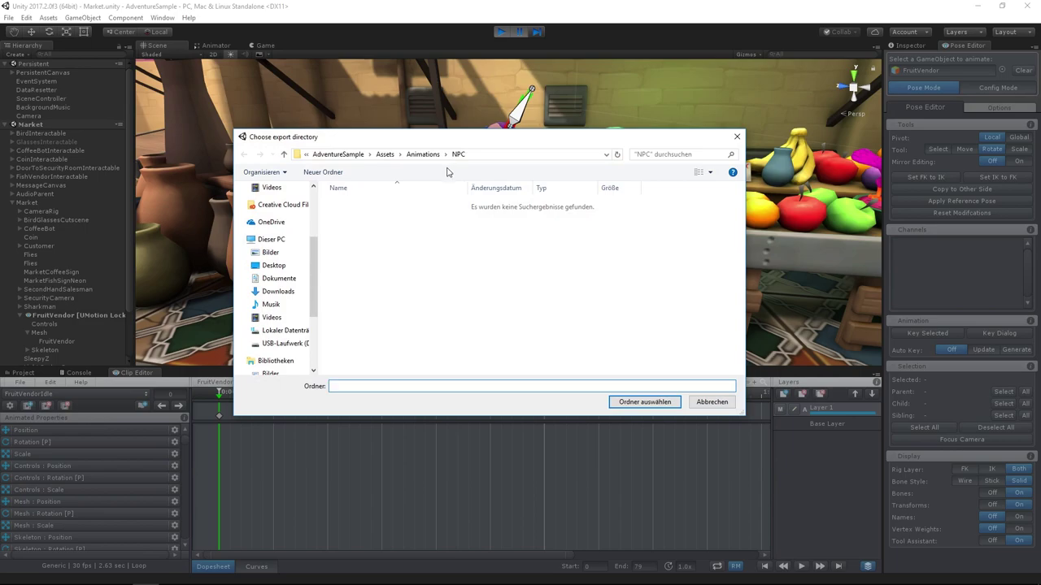
left_click(655, 409)
left_click(536, 354)
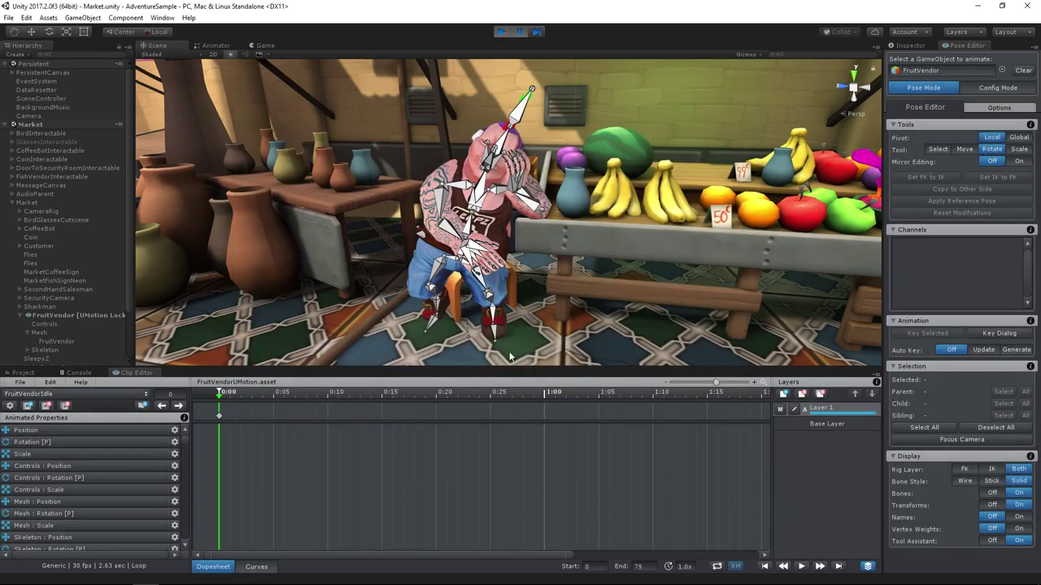
Export the current FruitVendorIdle clip and dismiss the export log.
left_click(20, 382)
mouse_move(49, 462)
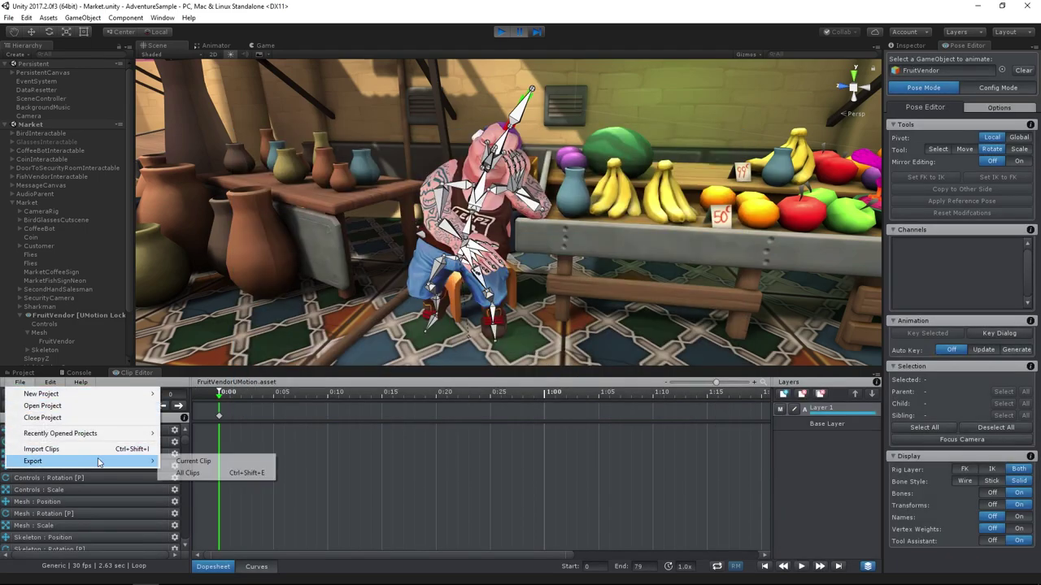
left_click(221, 461)
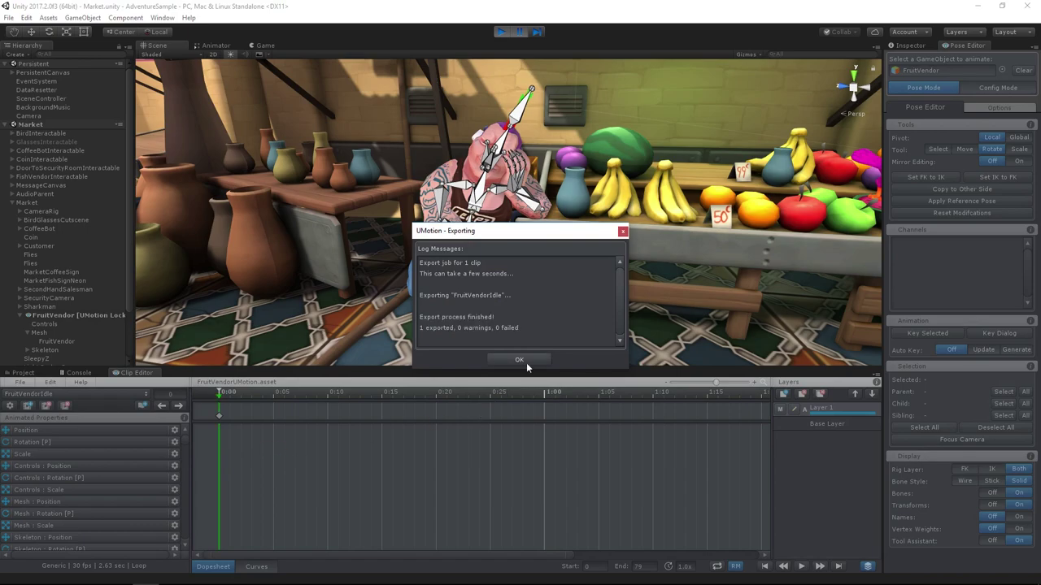
left_click(526, 362)
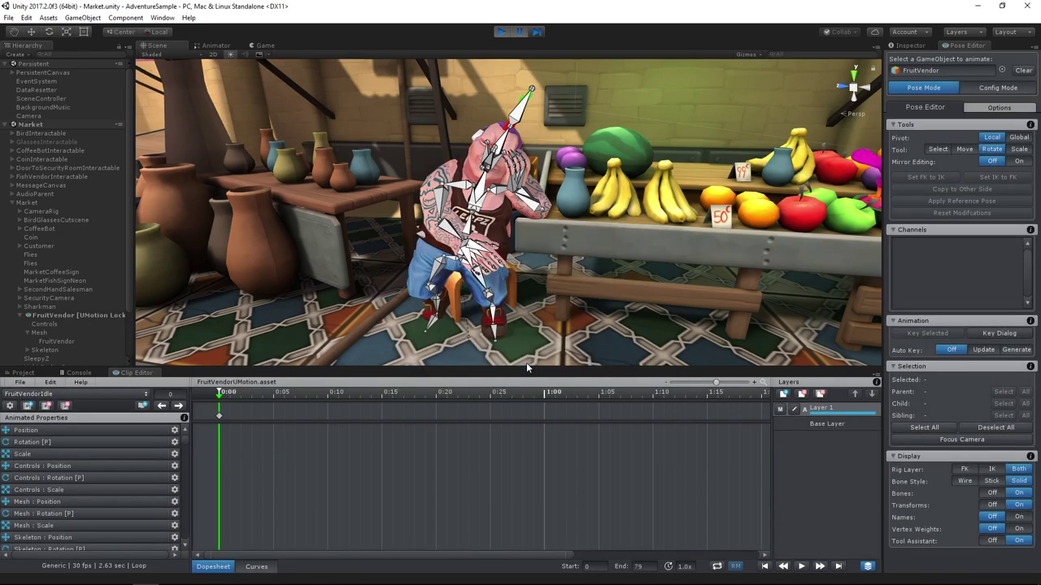
Release the vendor from UMotion and open its Animator state graph.
left_click(1023, 70)
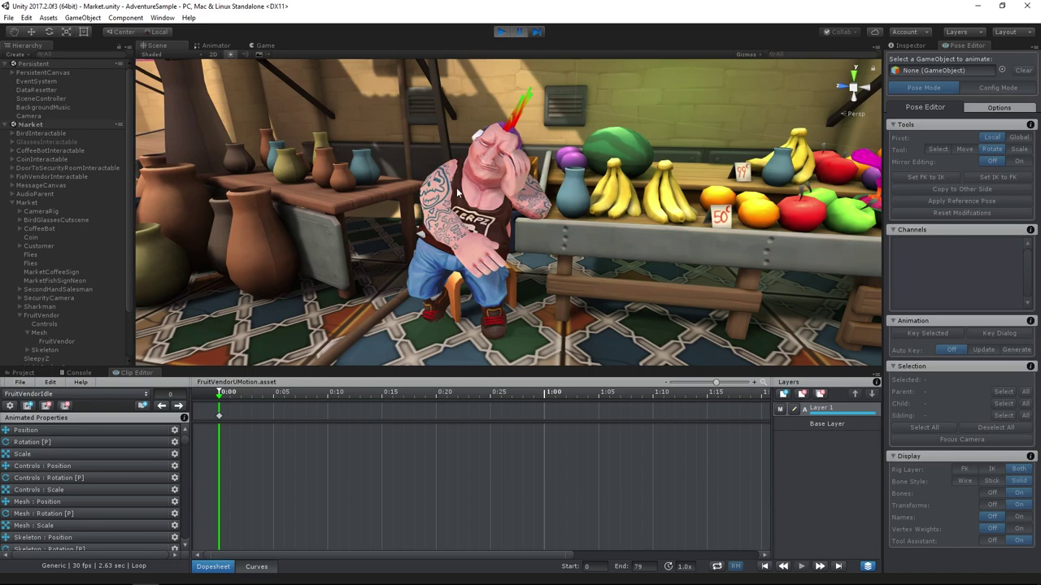
left_click(74, 341)
left_click(47, 316)
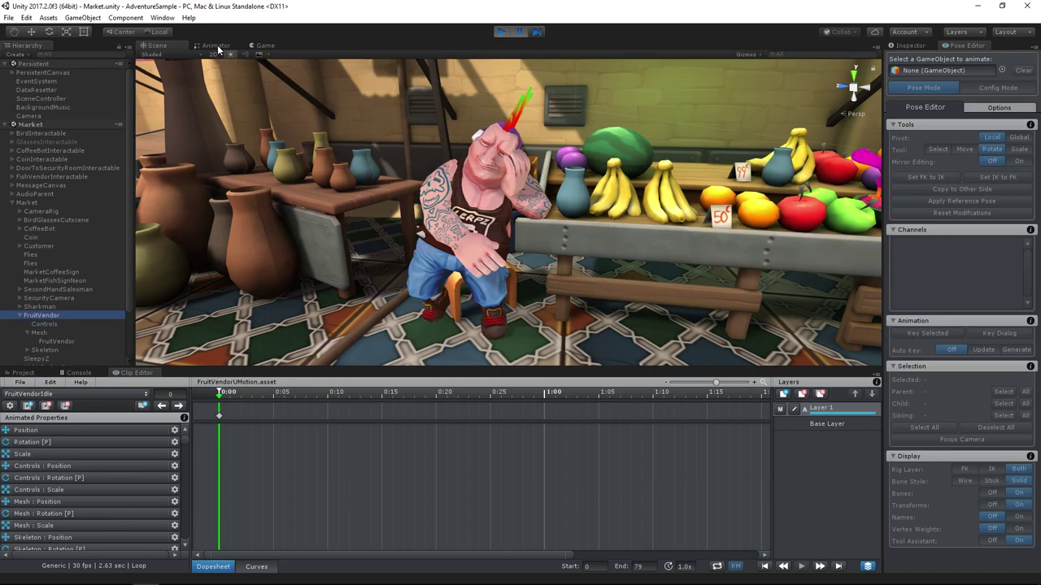
left_click(216, 46)
Assign the exported FruitVendorIdle clip as the Take 001 state's Motion, then return to the Scene.
left_click(24, 373)
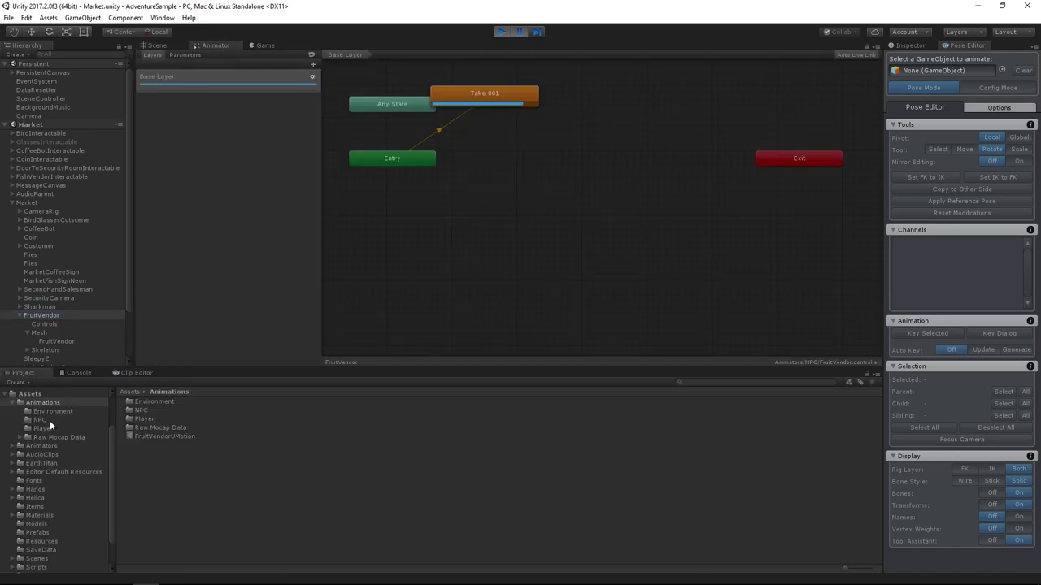
left_click(130, 437)
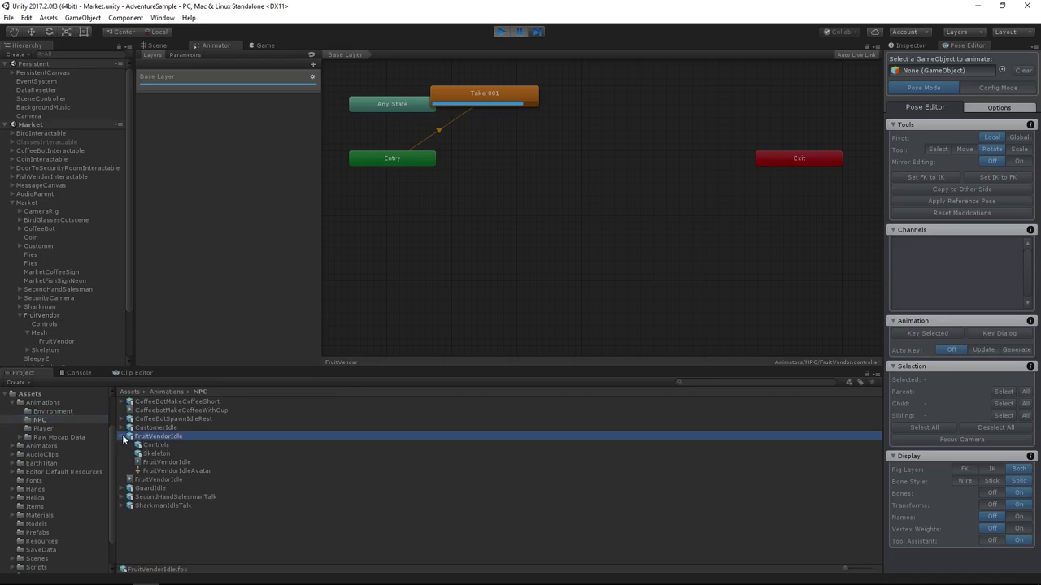
left_click(128, 437)
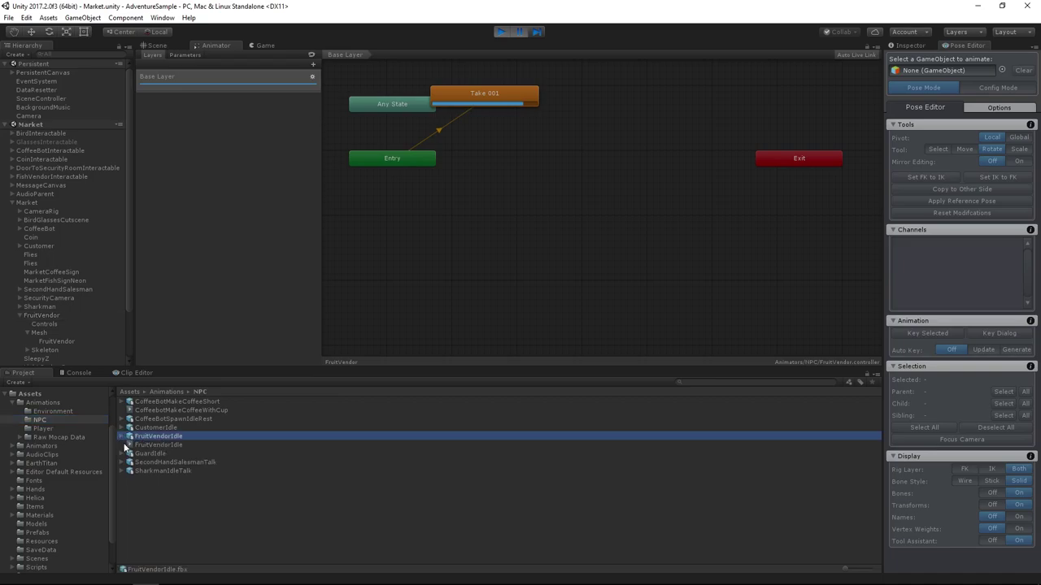
left_click(907, 46)
left_click(510, 93)
left_click_drag(158, 445, 1003, 82)
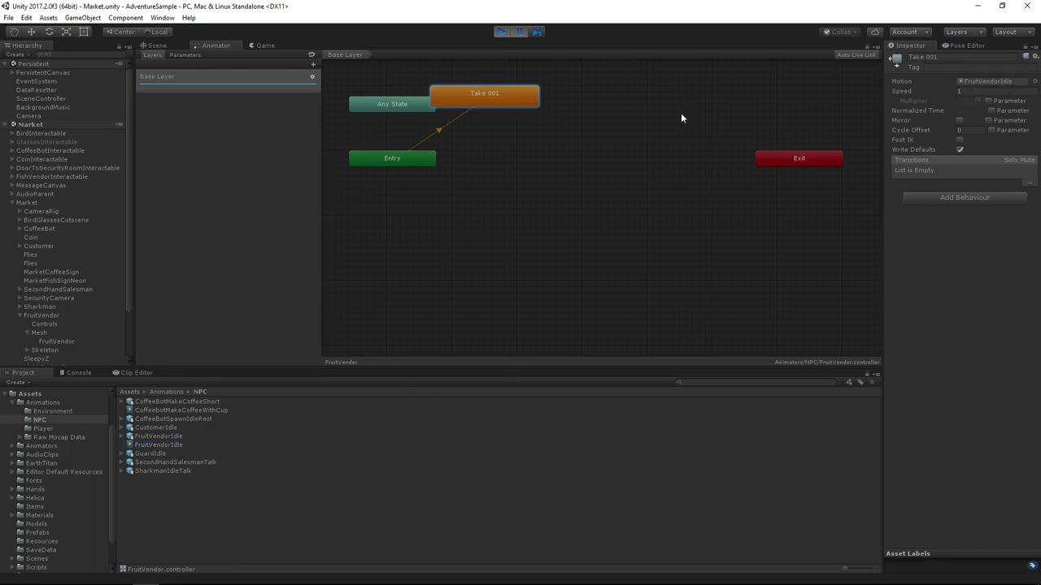
left_click(160, 45)
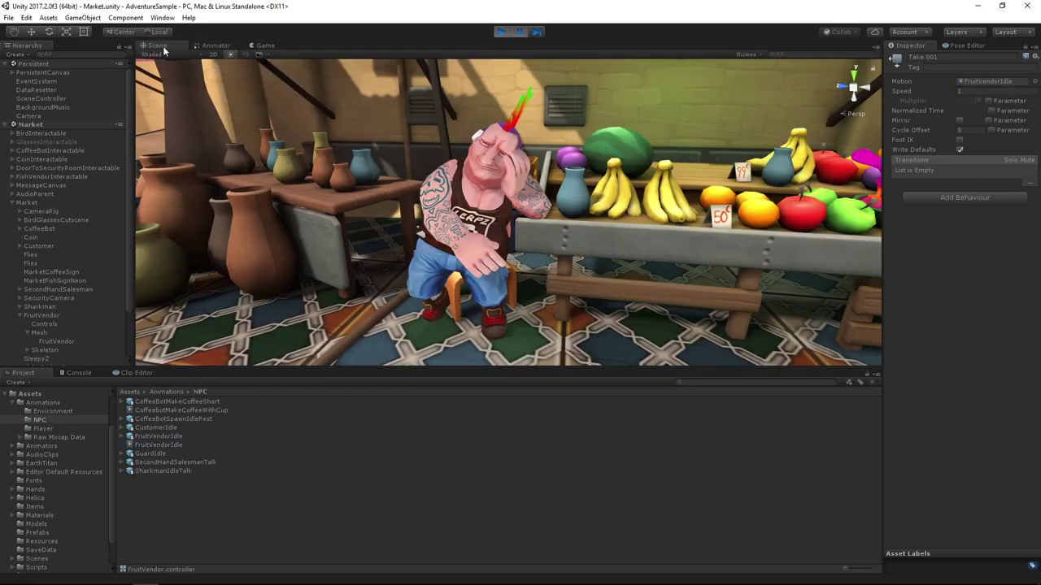
Enter Play mode to test the vendor's new idle animation in the market scene.
left_click(519, 33)
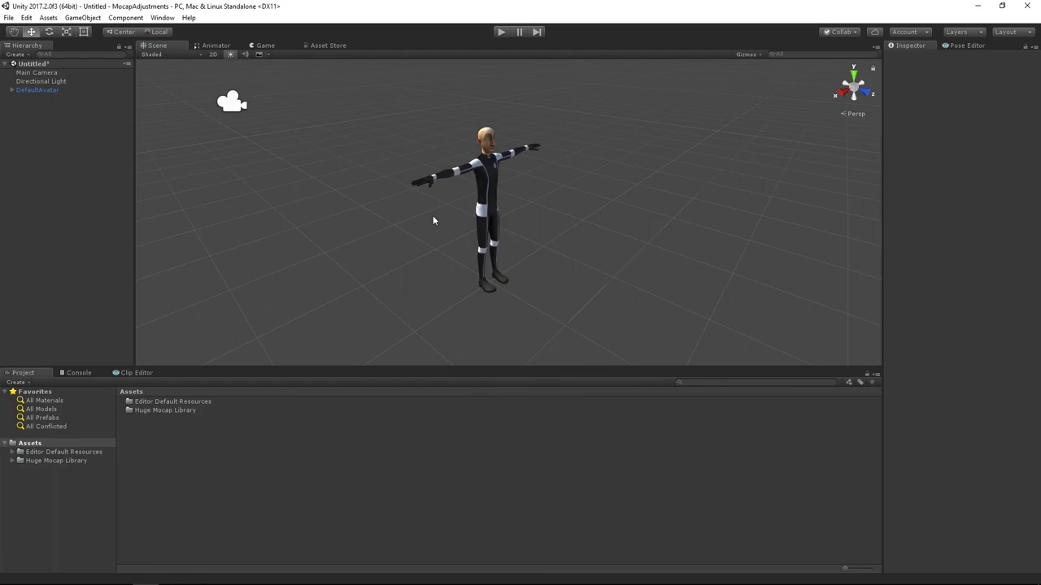
left_click(328, 46)
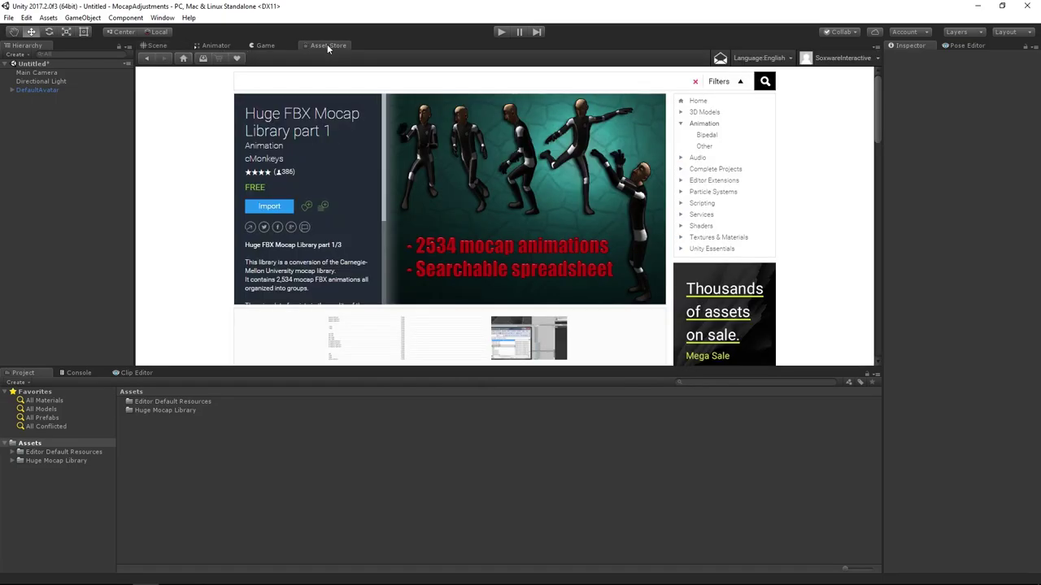
left_click(160, 46)
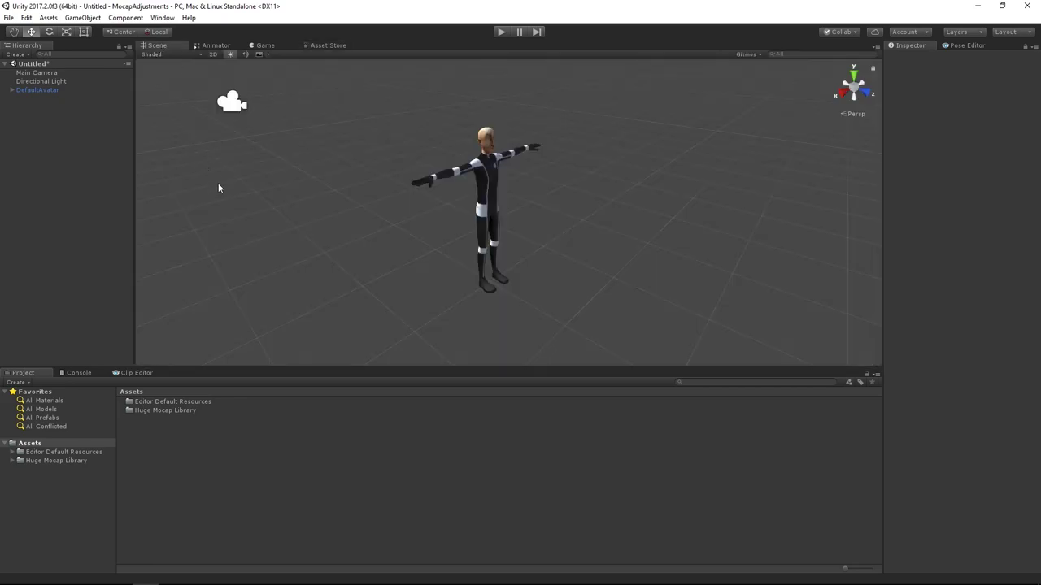
Select the 01_01 file in Huge Mocap Library/mocap animations/01.
left_click(37, 462)
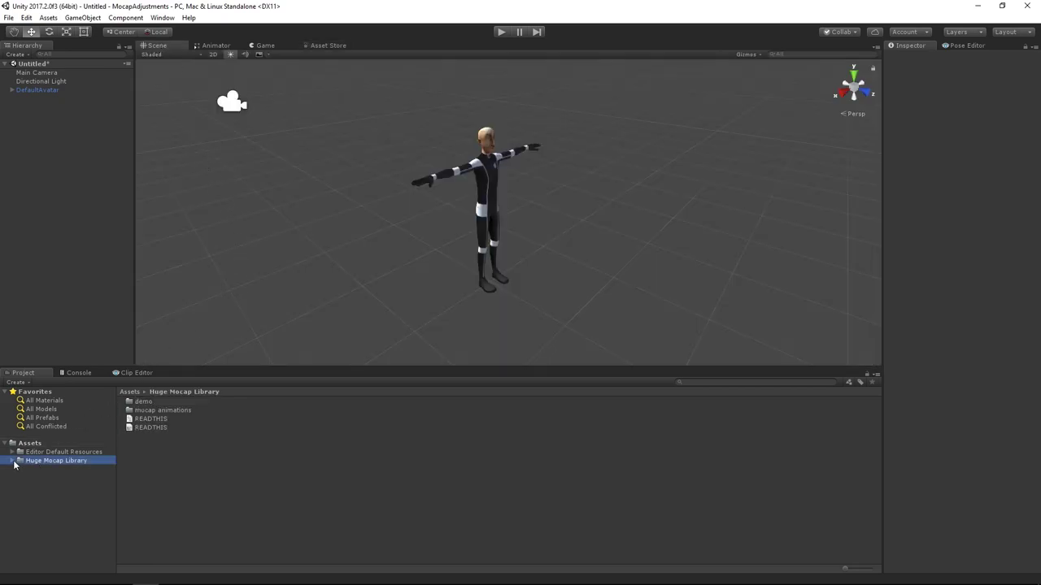
left_click(13, 461)
left_click(40, 488)
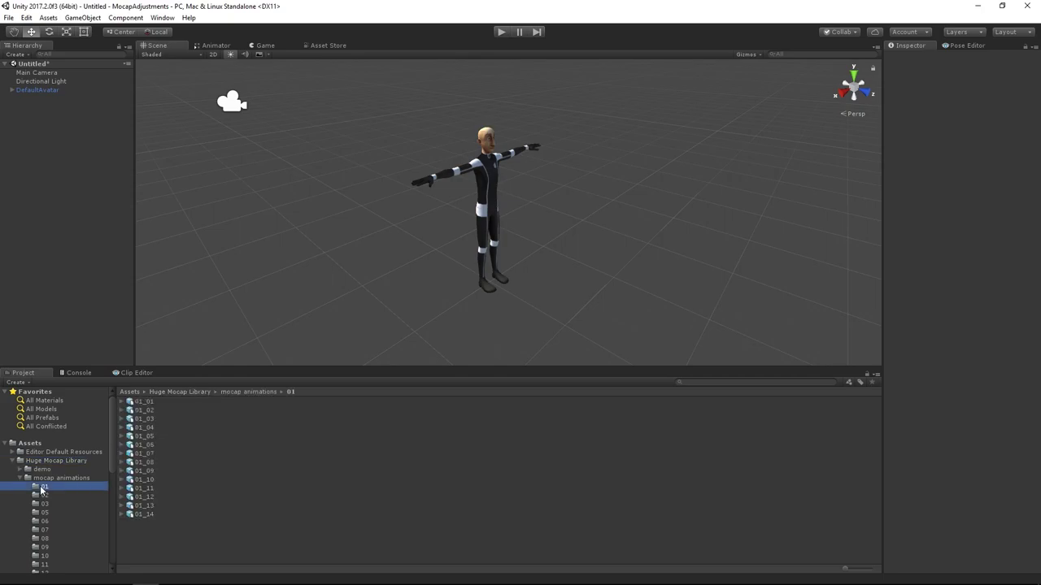
left_click(151, 403)
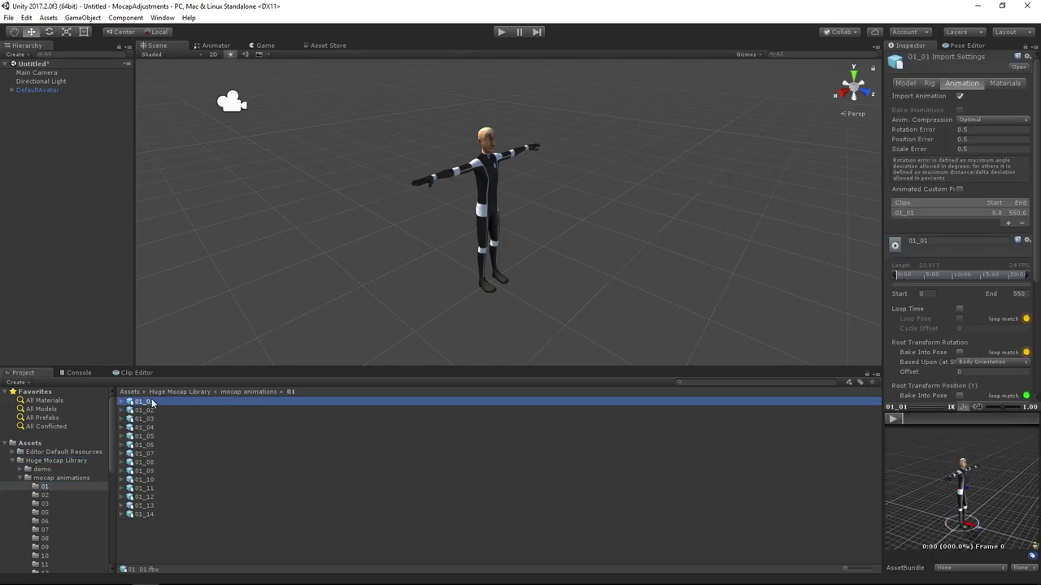
Add a clip named JumpFwd spanning frames 15 to 66 and play it in the preview.
left_click(1009, 224)
left_click(949, 249)
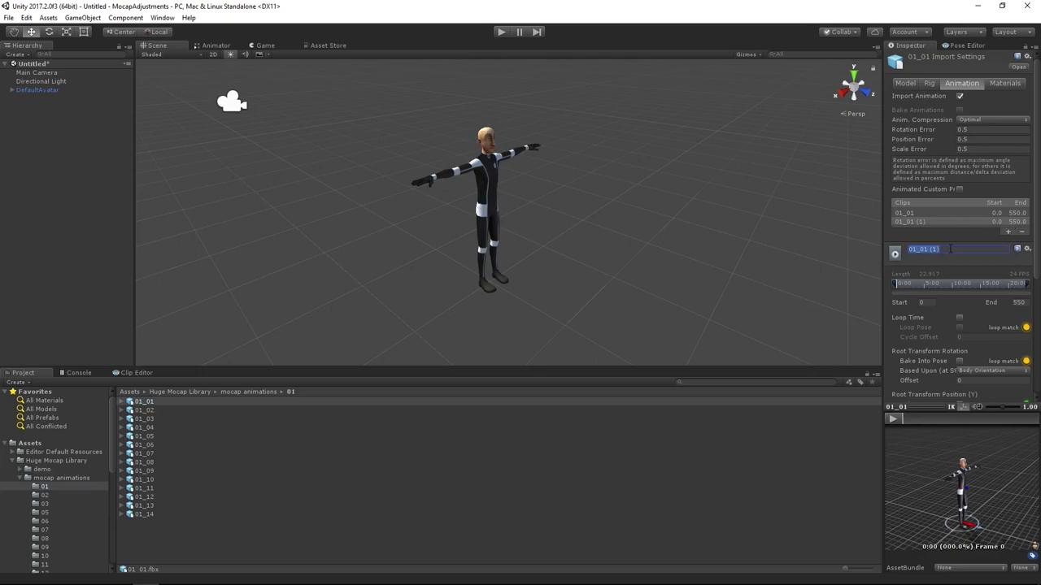
type("JumpFwd")
key("Return")
left_click(924, 301)
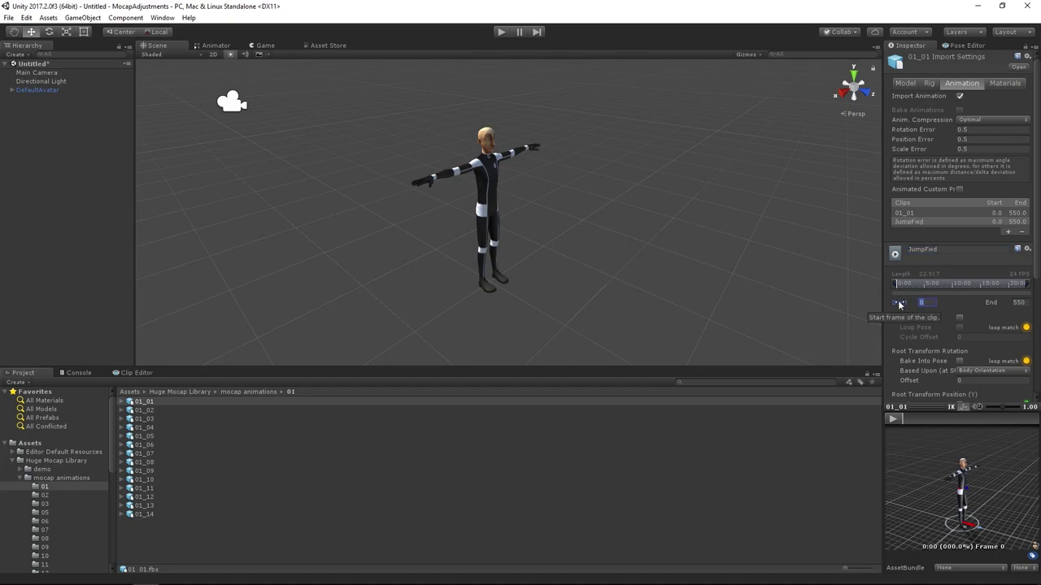
type("15")
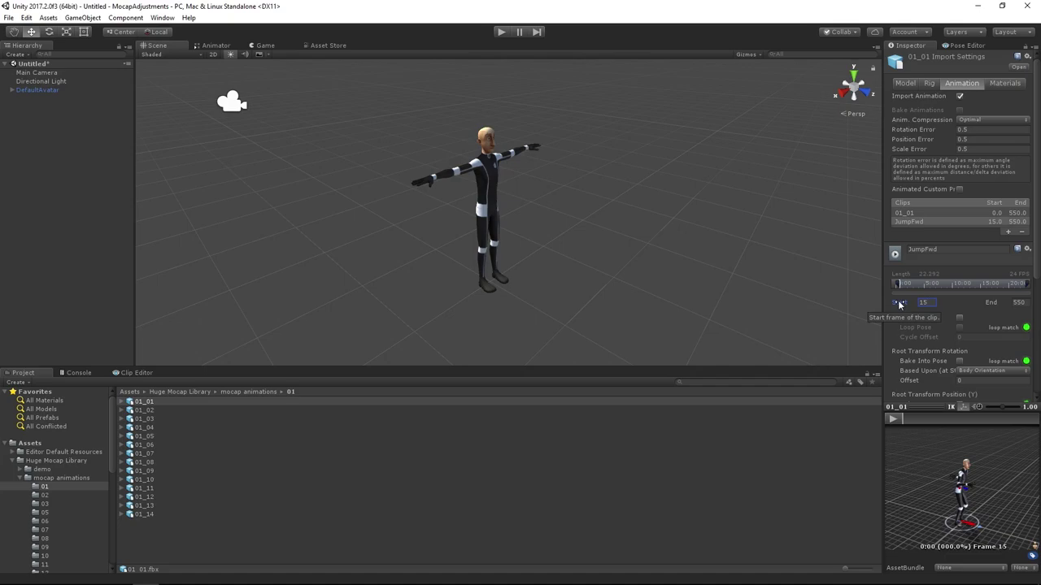
left_click(1028, 303)
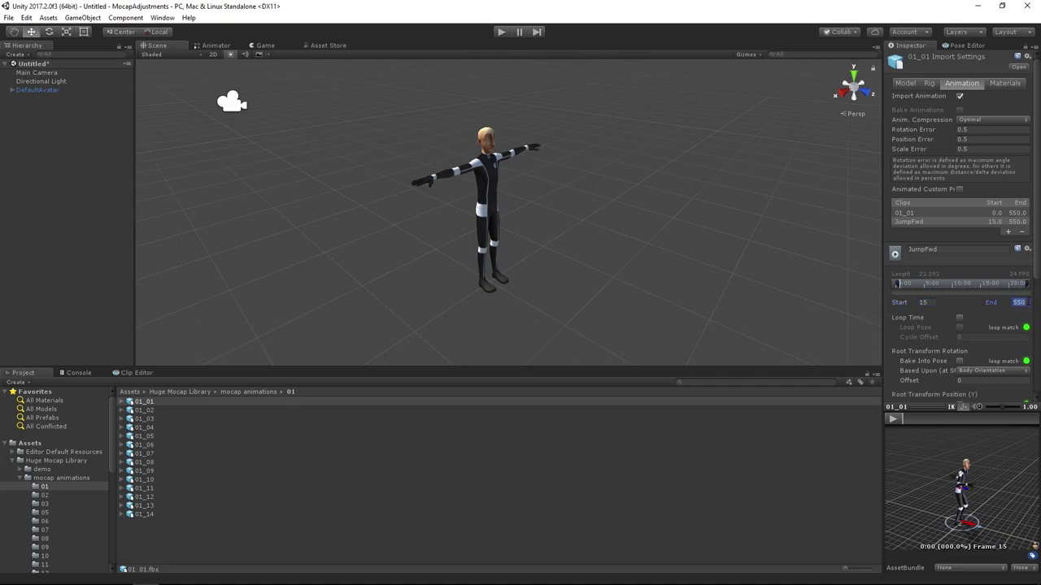
type("66")
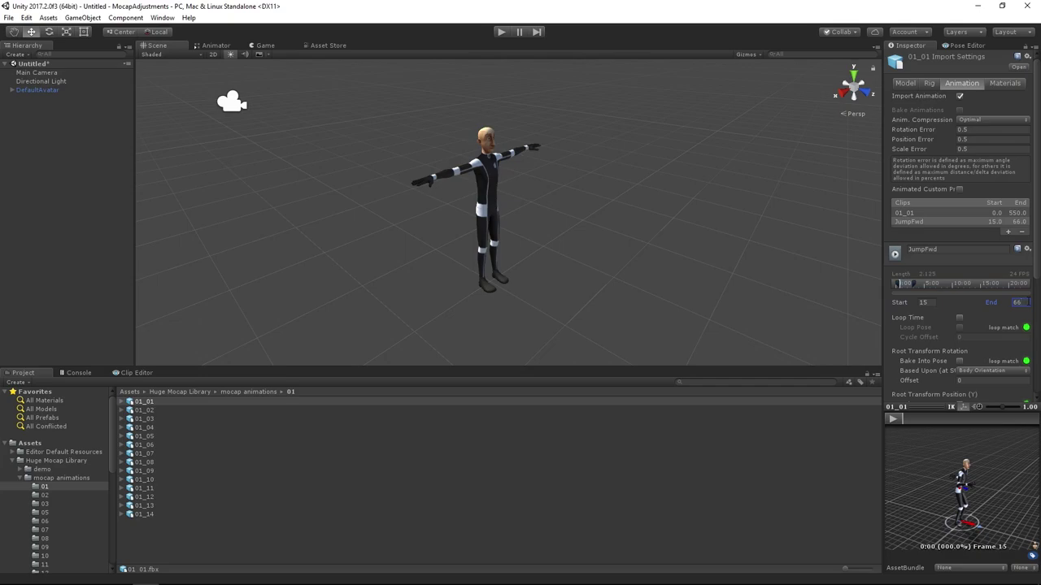
left_click_drag(930, 405, 936, 330)
left_click(893, 342)
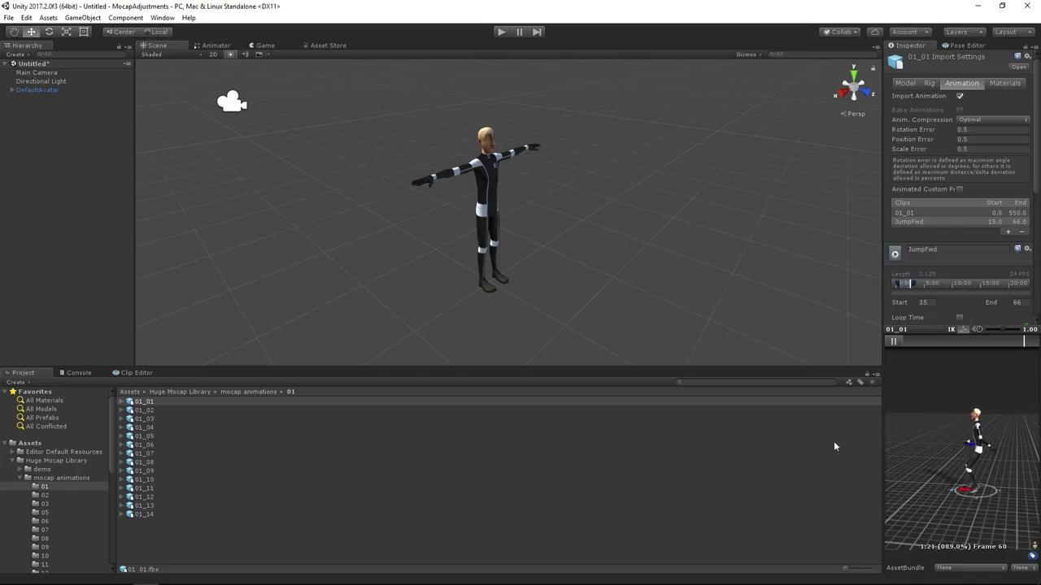
Pause the preview, apply the JumpFwd settings to 01_01, and bring up the UMotion Clip Editor.
left_click(893, 342)
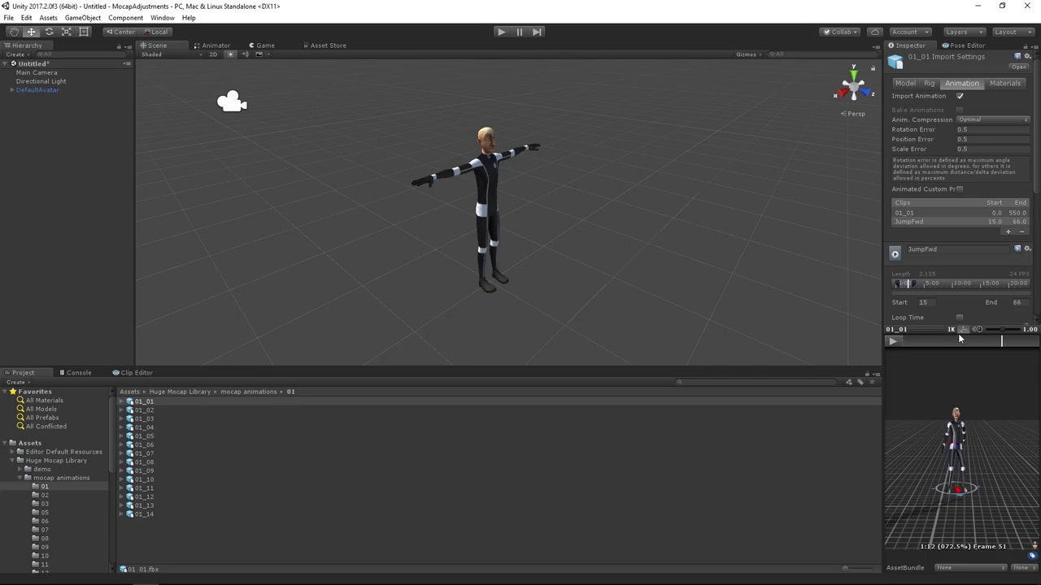
left_click_drag(911, 329, 911, 417)
scroll(1036, 284, "down", 5)
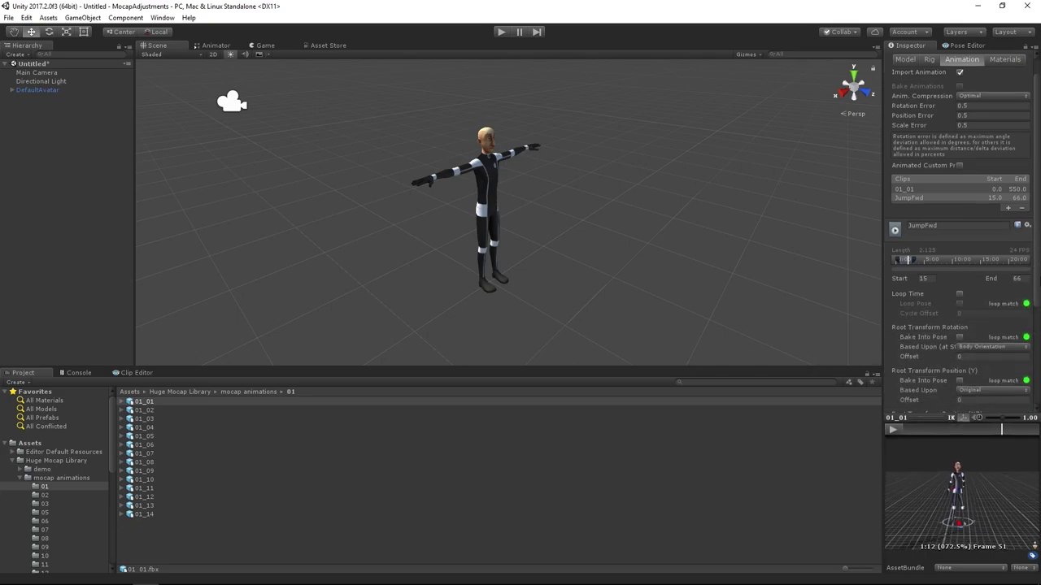
left_click(1018, 399)
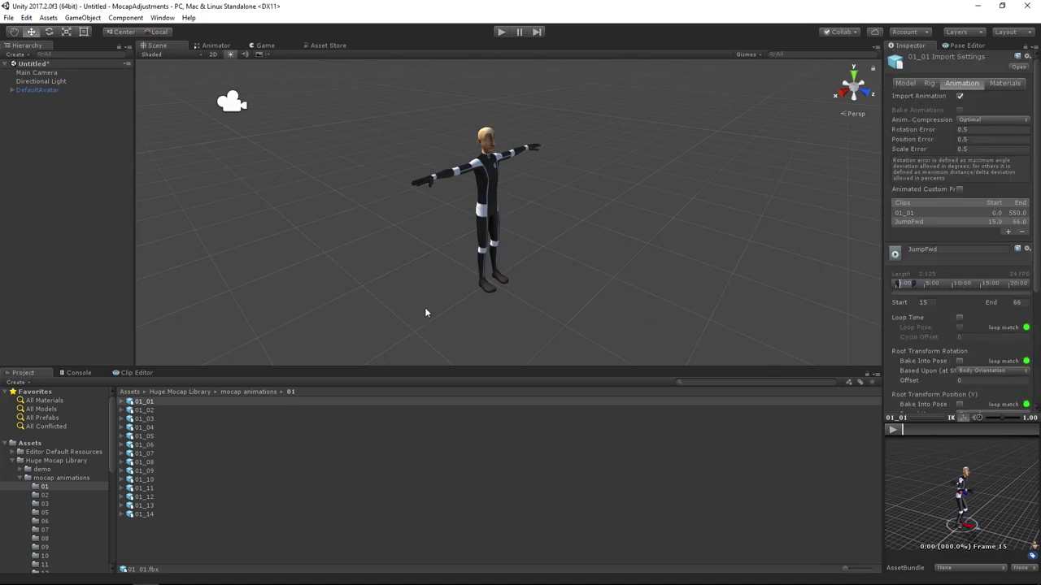
left_click(137, 372)
Create a new Humanoid UMotion project saved as UMotionDefaultAvatar.asset.
left_click(968, 46)
scroll(506, 239, "up", 2)
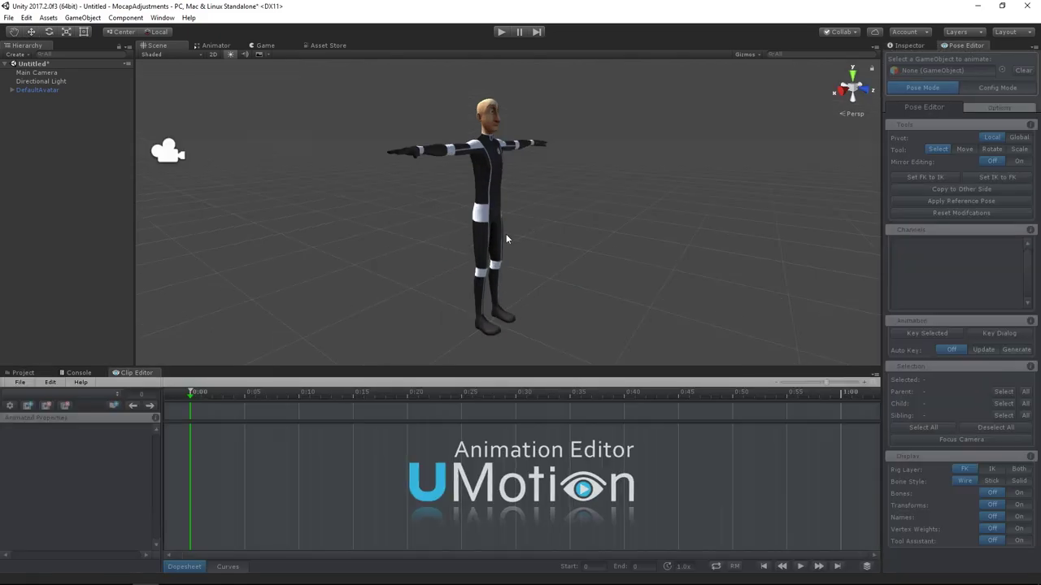
left_click(19, 382)
mouse_move(37, 392)
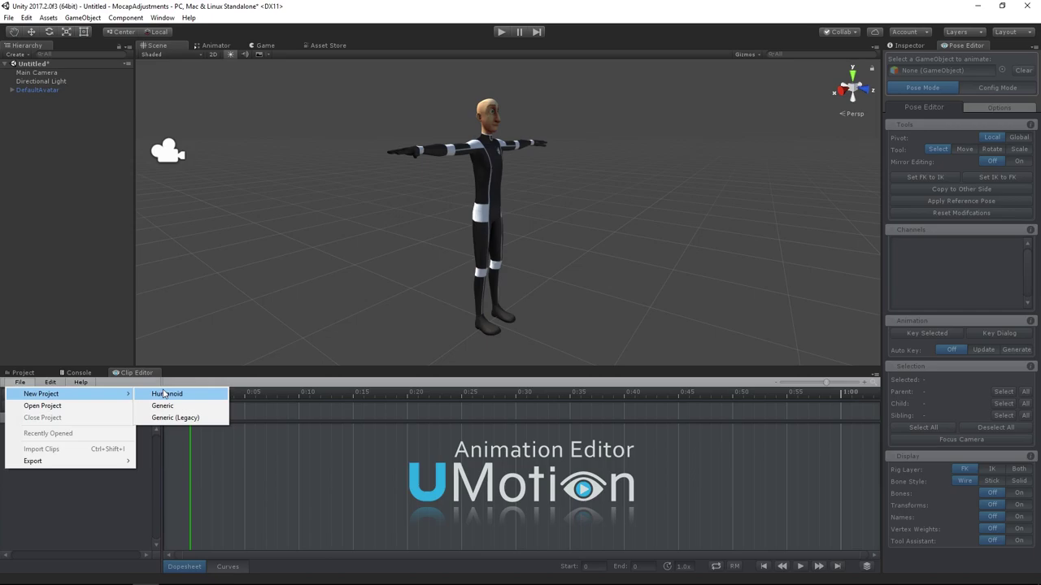
left_click(166, 394)
left_click(339, 312)
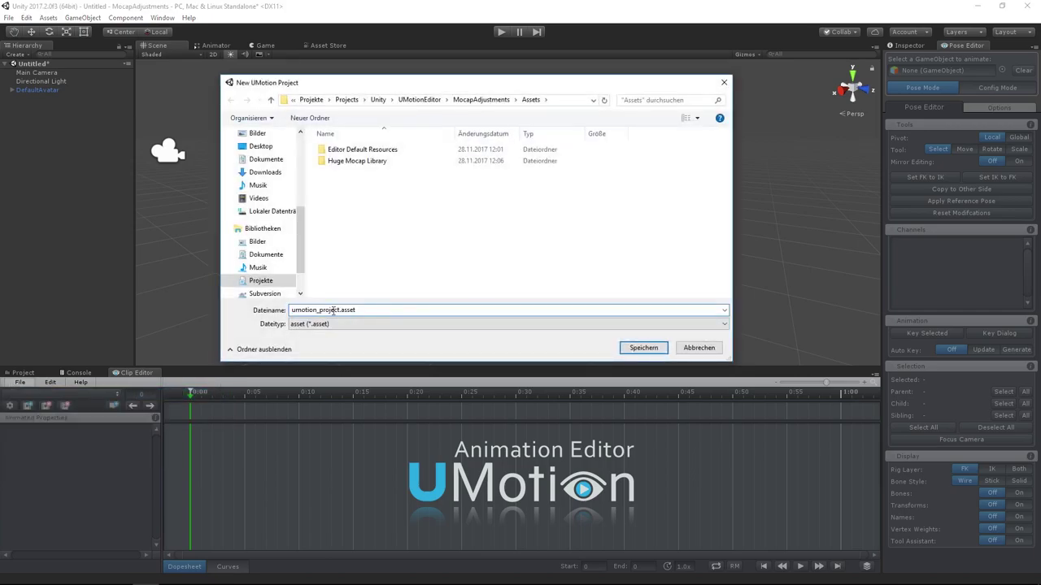
double_click(339, 313)
type("UMotionDefaultAvatar")
key("Return")
Assign DefaultAvatar as the animated character and create its rig configuration.
left_click(489, 178)
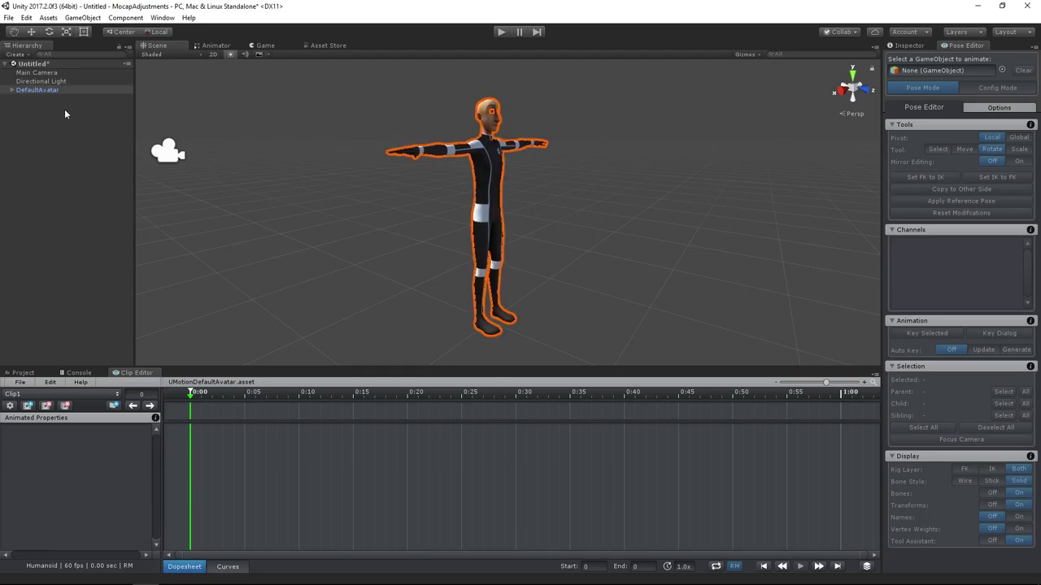
left_click_drag(36, 90, 935, 70)
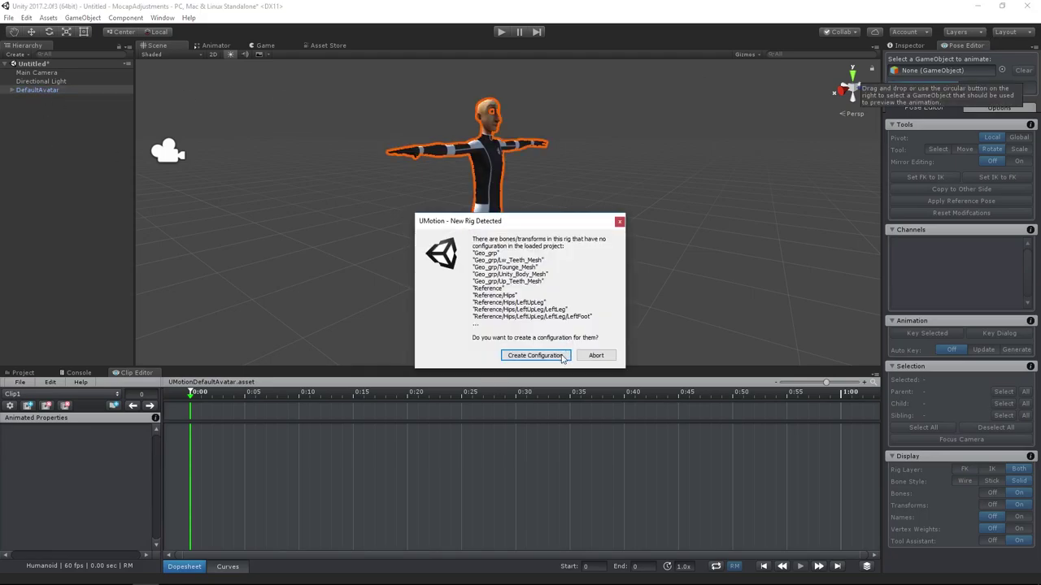
left_click(541, 356)
Import the JumpFwd clip from the Huge Mocap Library folder 01 and dismiss the import log.
left_click(21, 382)
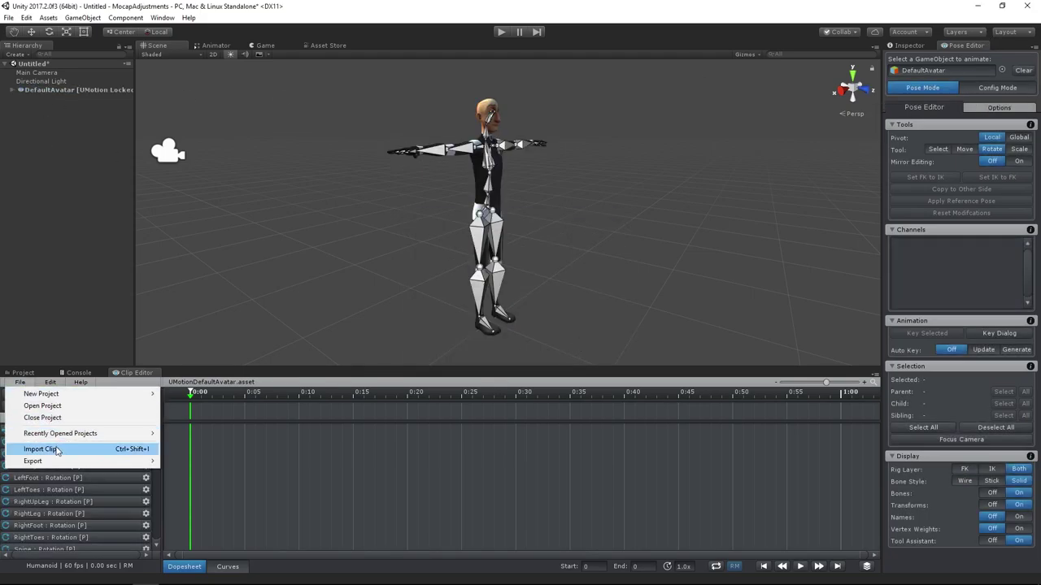
left_click(41, 449)
left_click(520, 276)
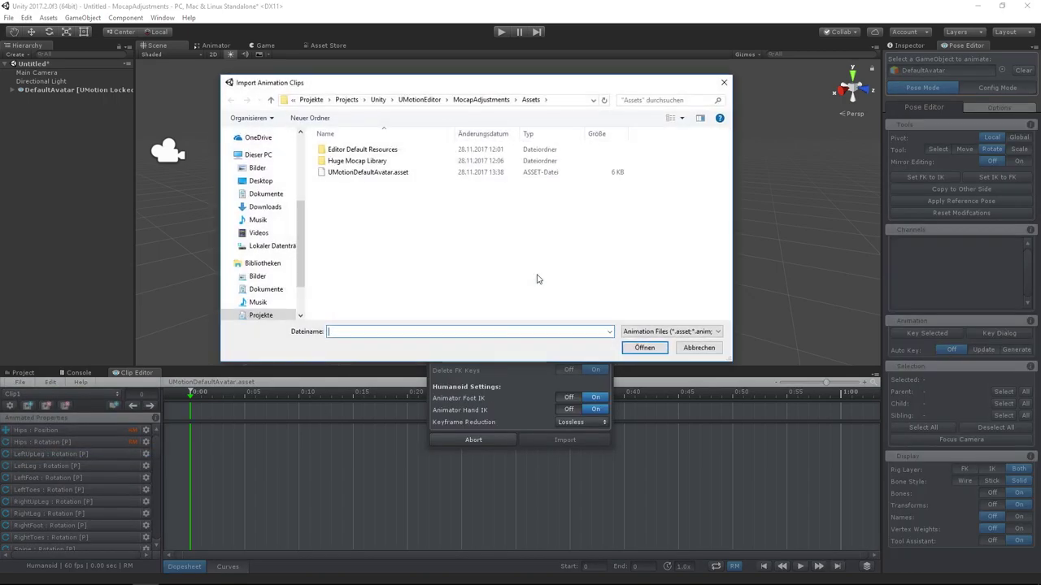
double_click(358, 158)
left_click(367, 162)
double_click(366, 161)
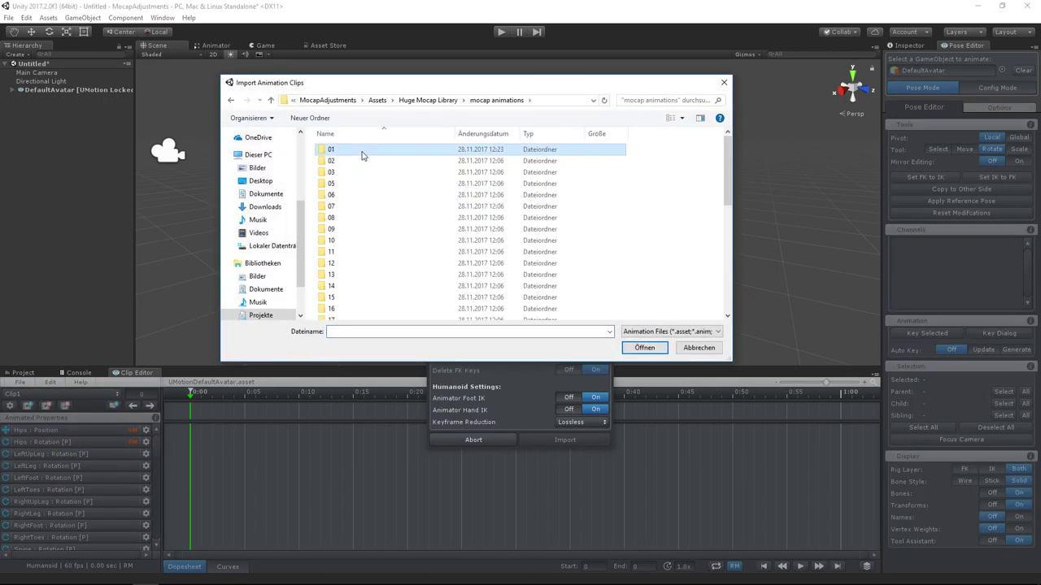
double_click(365, 151)
double_click(365, 151)
left_click(439, 183)
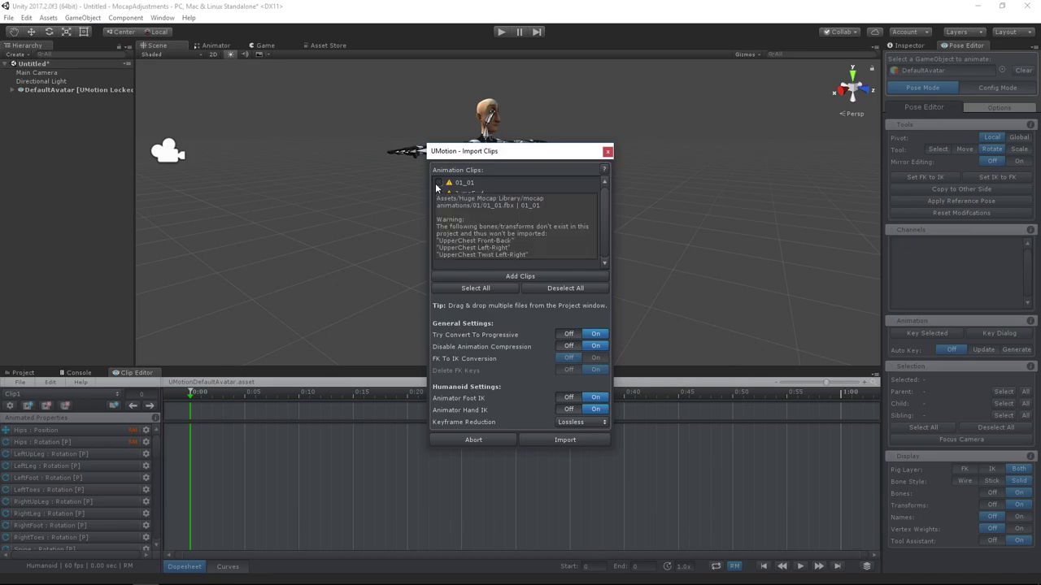
left_click(572, 439)
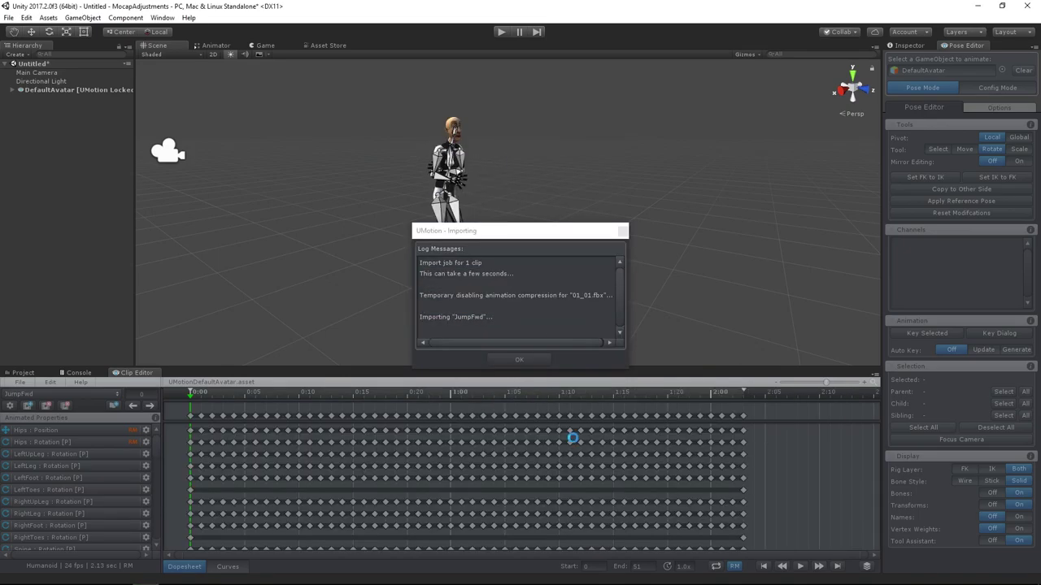
left_click(509, 358)
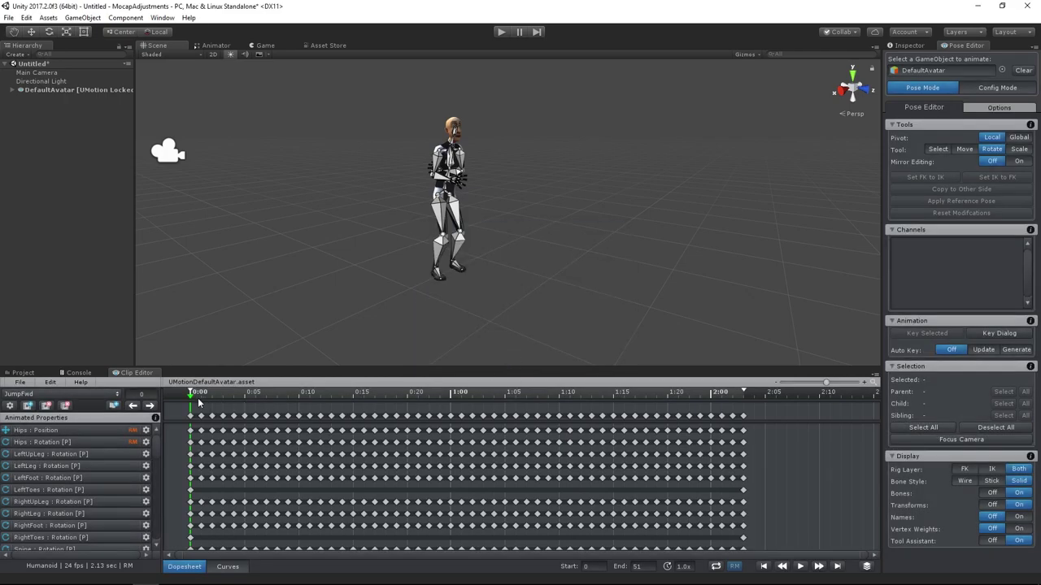
Preview frame 5, loop-play JumpFwd while orbiting the Scene view around the avatar, then stop.
left_click_drag(200, 397, 602, 398)
scroll(498, 293, "up", 5)
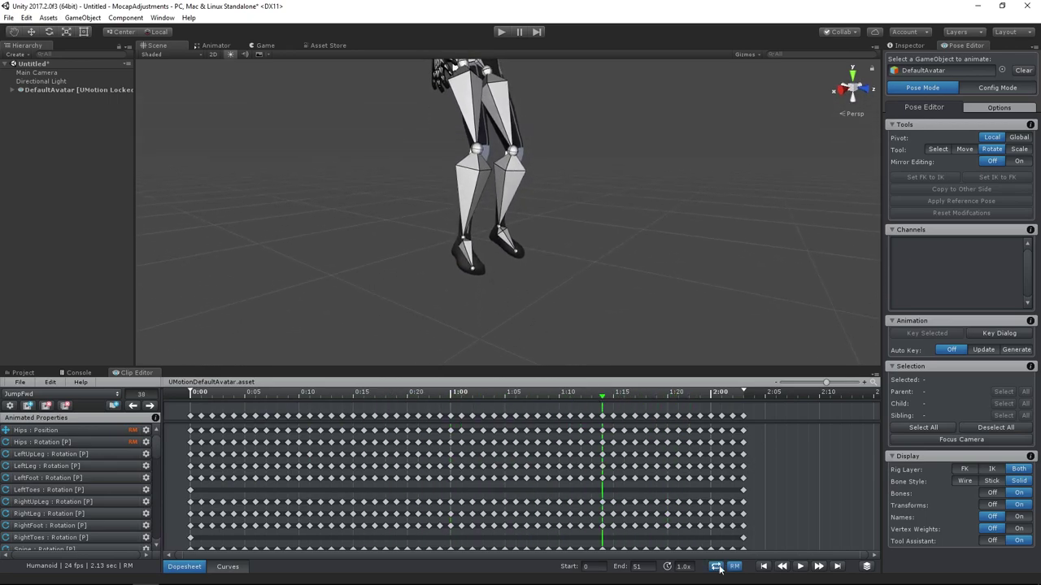
left_click(801, 567)
left_click(716, 567)
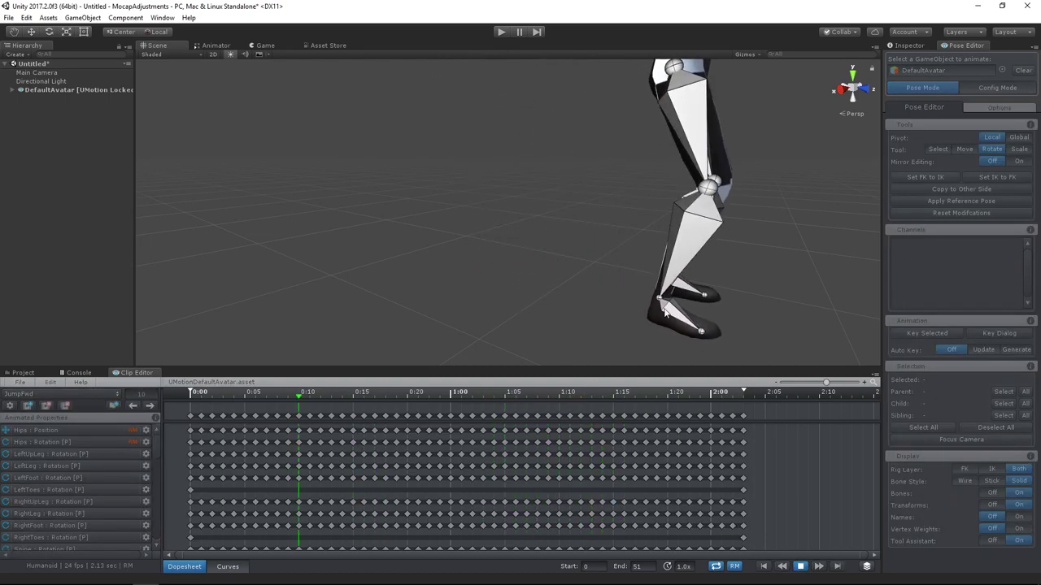
scroll(510, 261, "down", 5)
left_click_drag(510, 260, 425, 282, "alt")
scroll(420, 284, "up", 3)
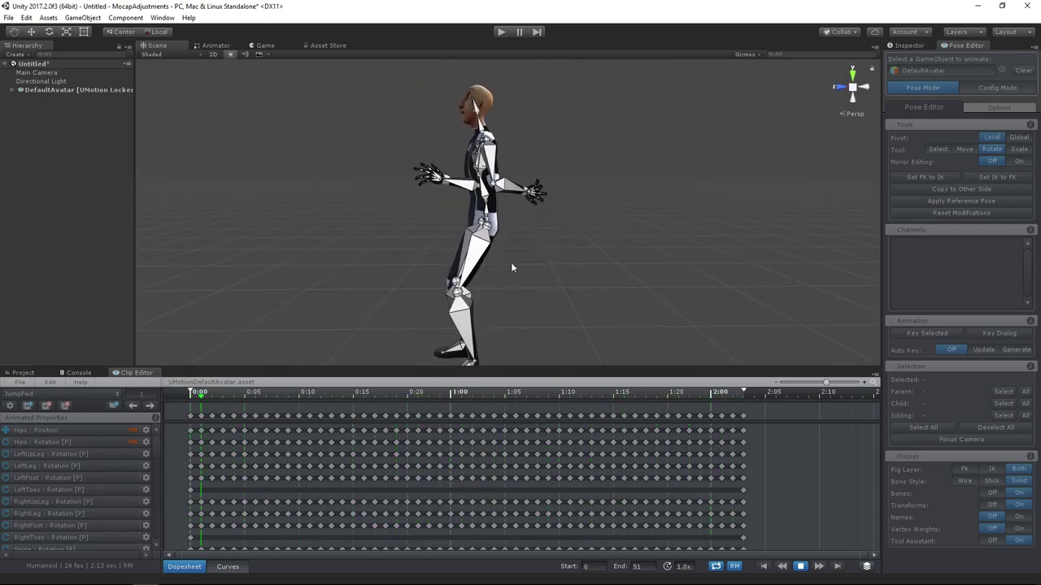
left_click_drag(376, 265, 525, 331, "alt")
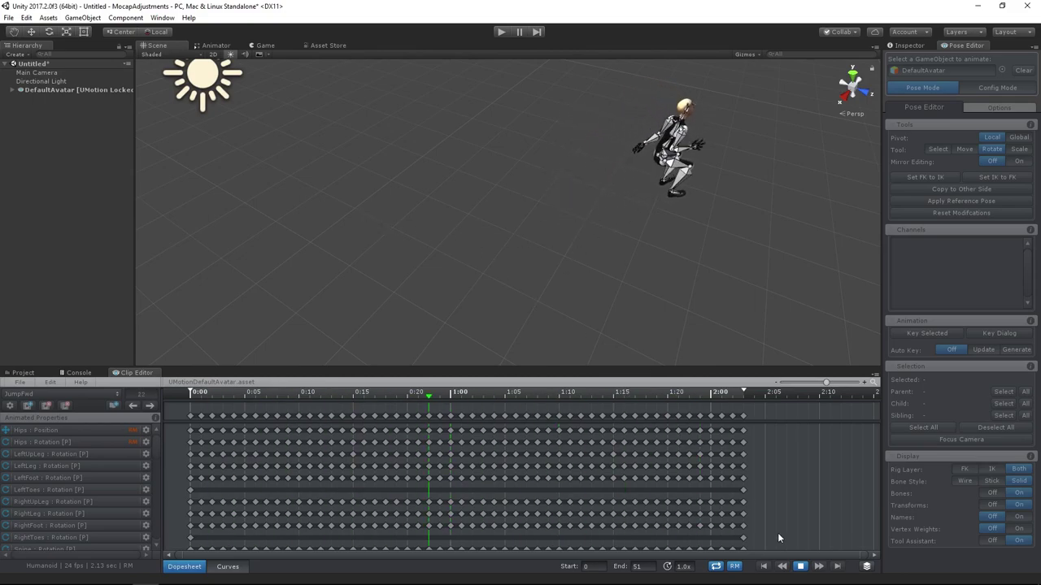
left_click(800, 566)
left_click_drag(473, 270, 503, 177, "alt")
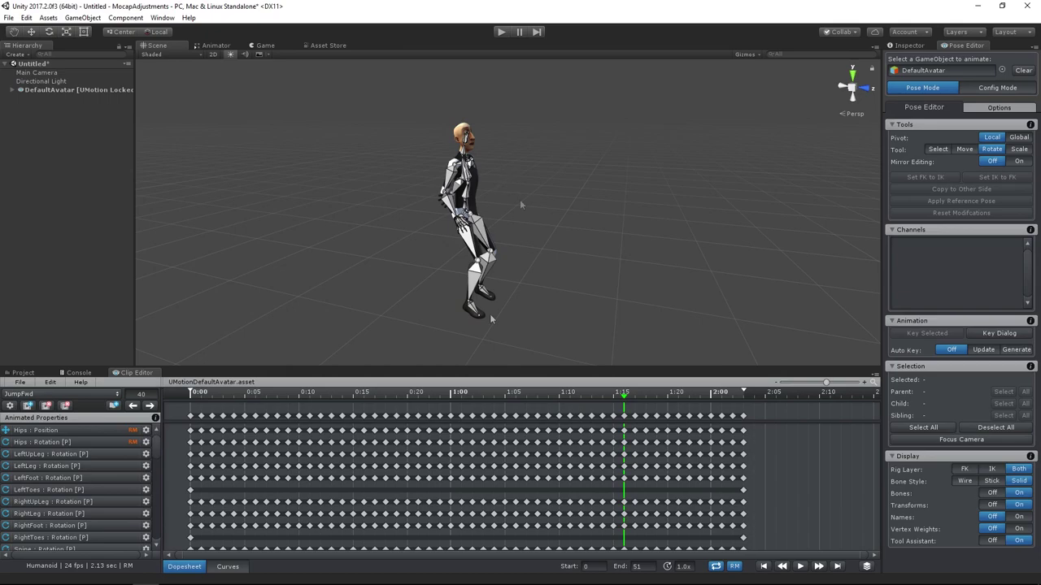
Switch to Config Mode and start the IK Setup Wizard, accepting Calibrate Character Front.
left_click(992, 88)
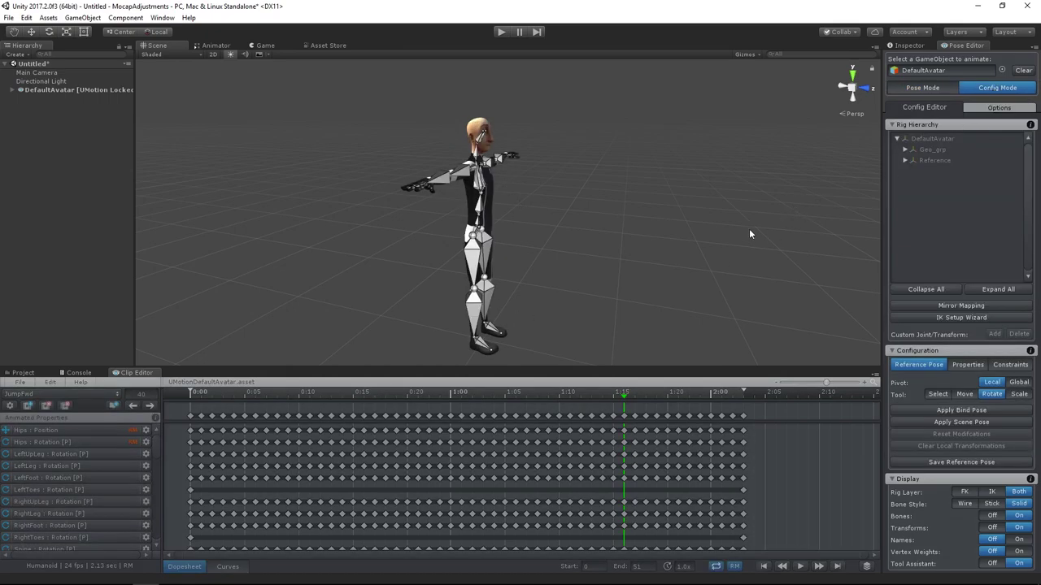
left_click(953, 318)
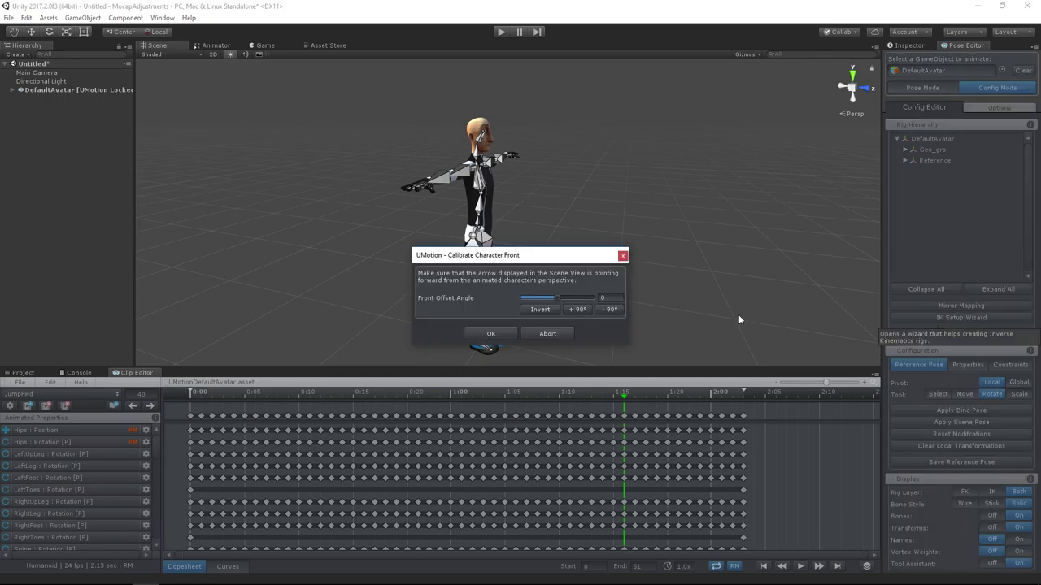
left_click_drag(563, 258, 797, 243)
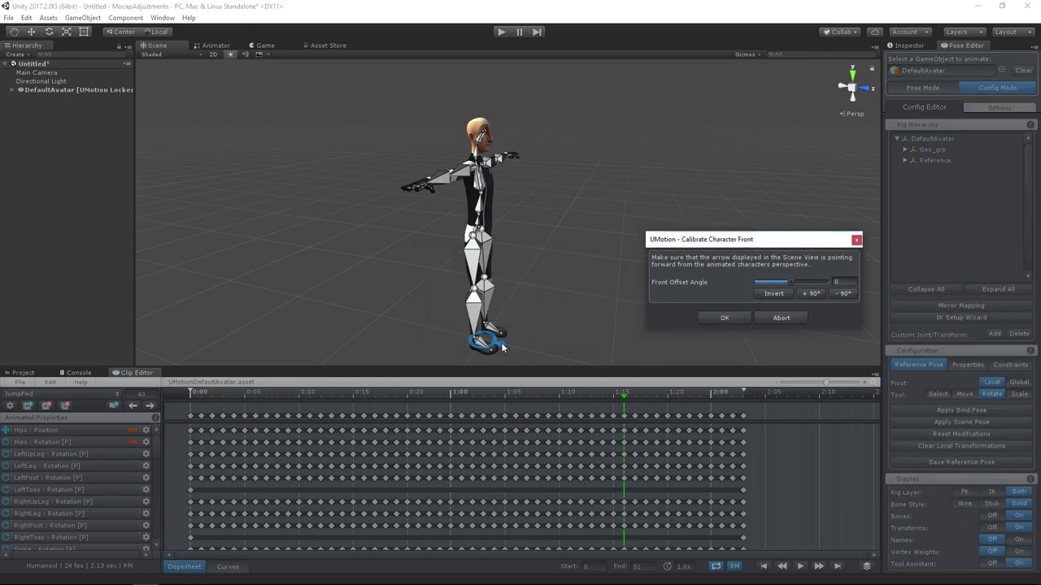
left_click(724, 318)
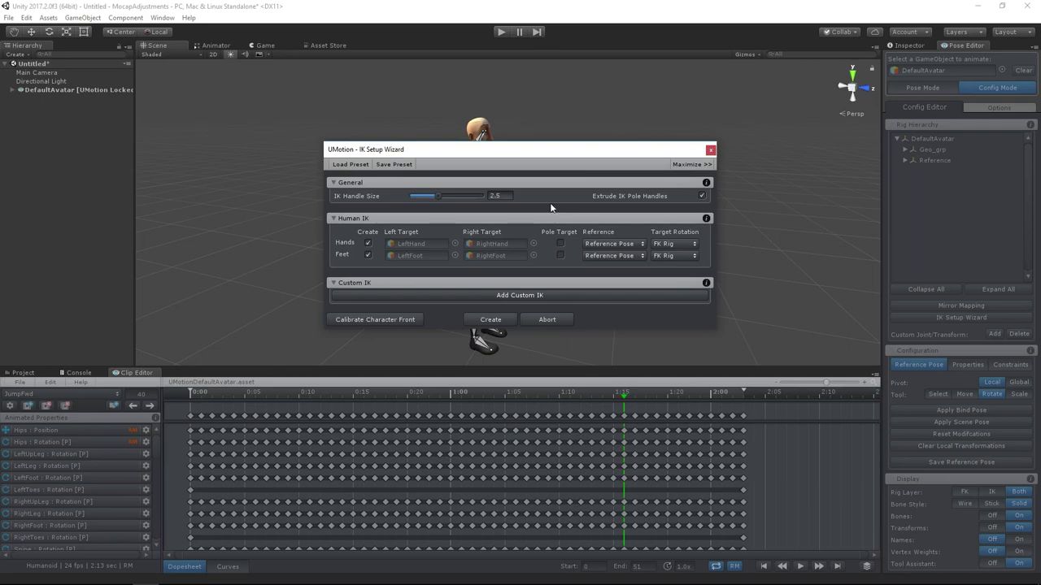
Enable pole targets, set hand and foot target rotation to IK Handle, and create the IK handles.
left_click(561, 255)
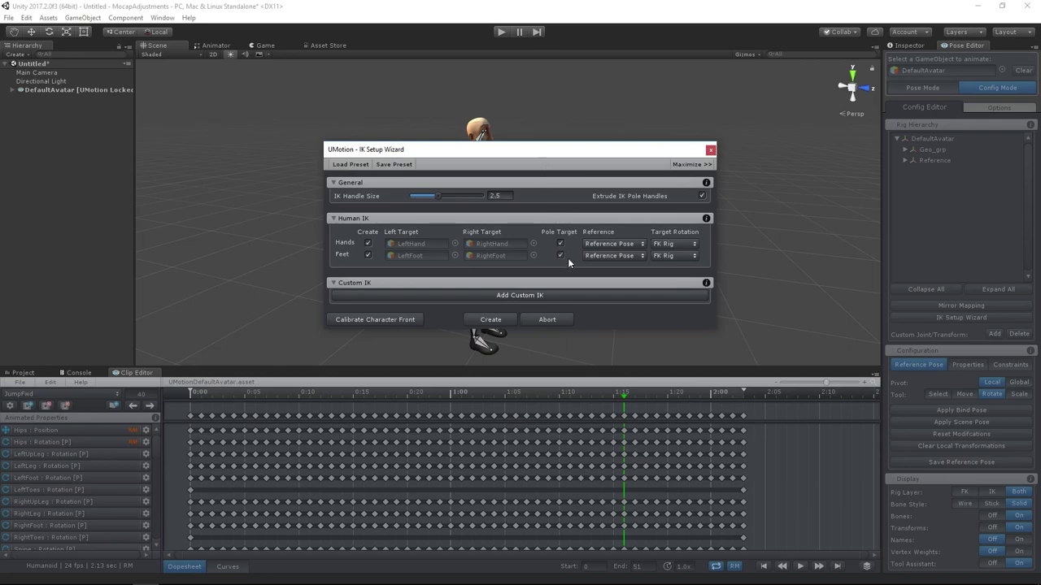
left_click(671, 244)
left_click(671, 269)
left_click(674, 256)
left_click(674, 281)
left_click(491, 320)
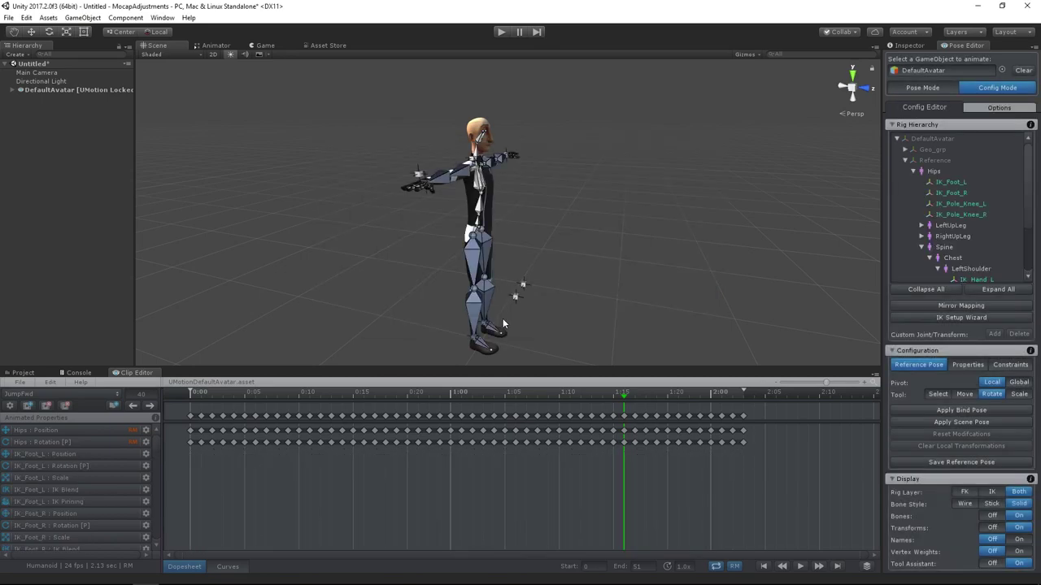
Back in Pose Mode at frame 10, run Edit > FK to IK Conversion and show only the IK rig layer.
left_click(920, 88)
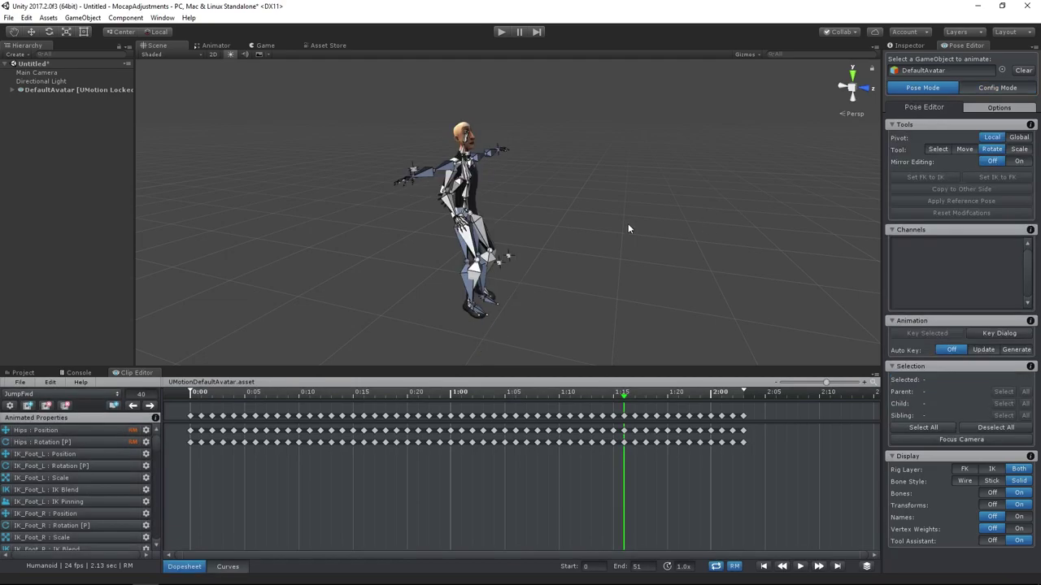
left_click_drag(235, 391, 528, 396)
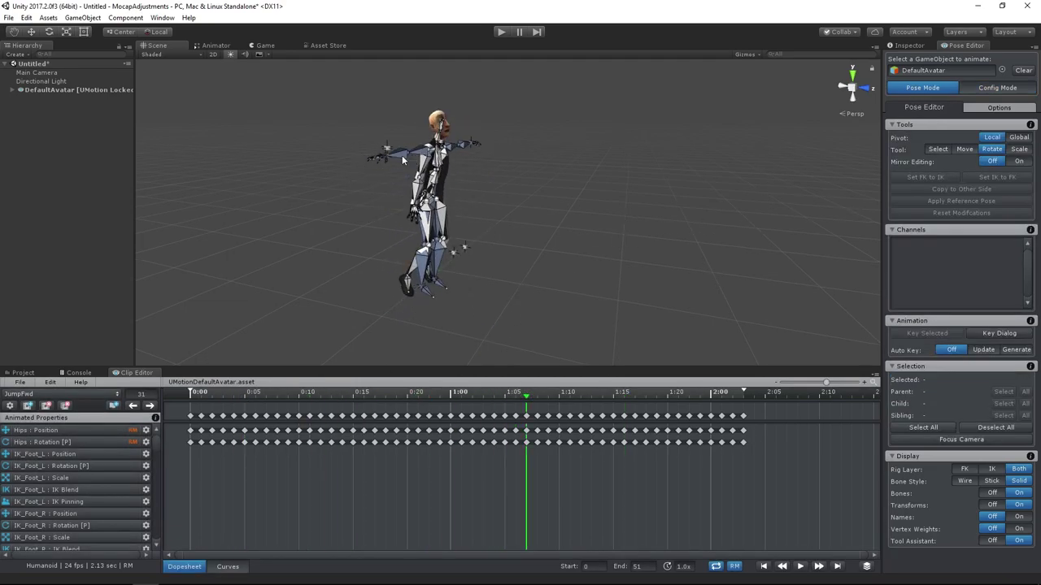
left_click(57, 383)
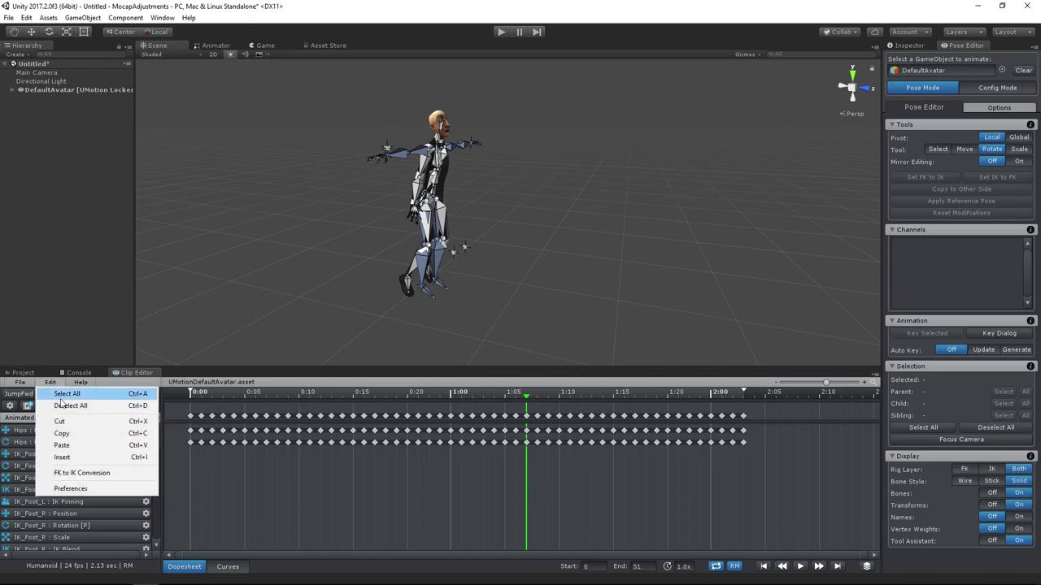
left_click(102, 471)
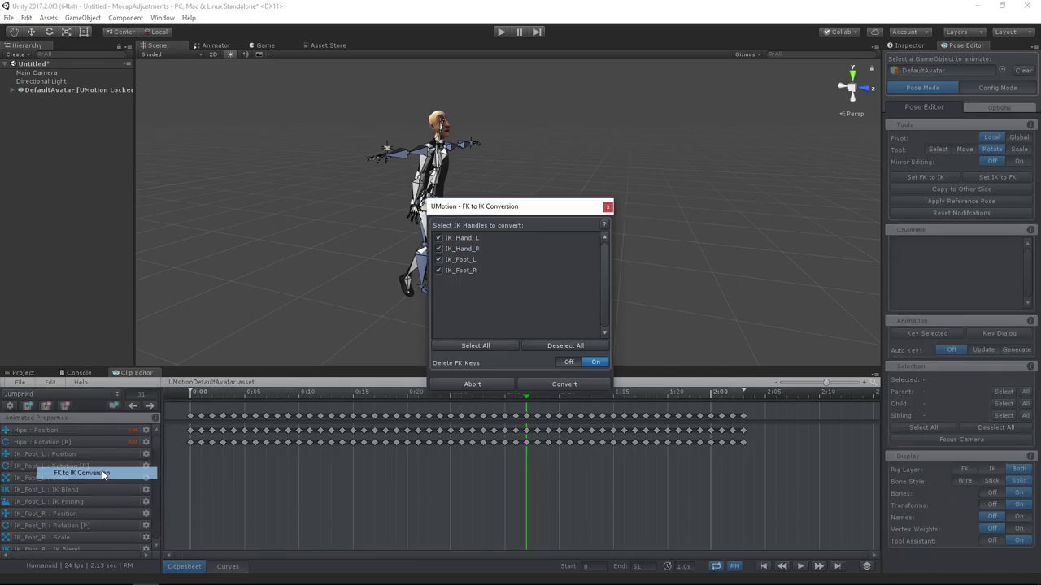
left_click(564, 384)
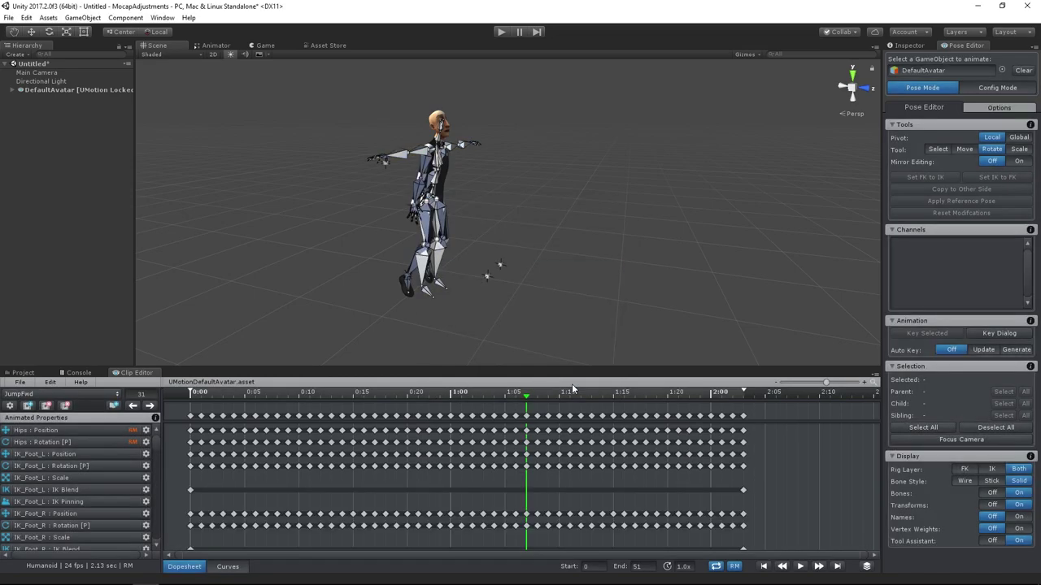
left_click(991, 470)
mouse_move(191, 394)
left_mouse_down()
mouse_move(649, 395)
mouse_move(195, 395)
left_mouse_up()
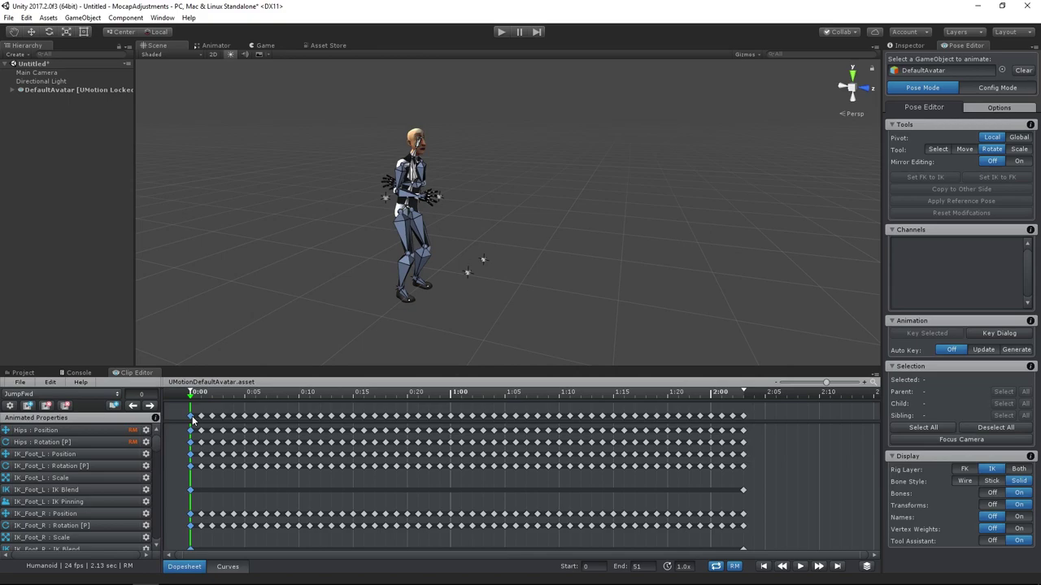
Copy frame 0's keys and paste them onto the final frame 51, then select Hips : Position.
key("ctrl+c")
left_click(744, 397)
key("ctrl+v")
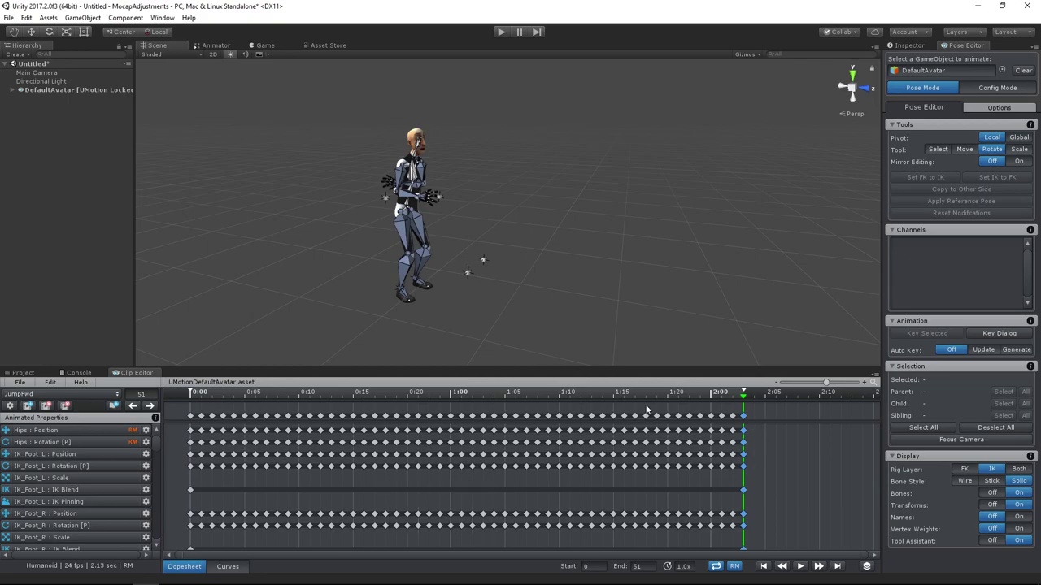
left_click_drag(678, 396, 744, 399)
left_click(110, 431)
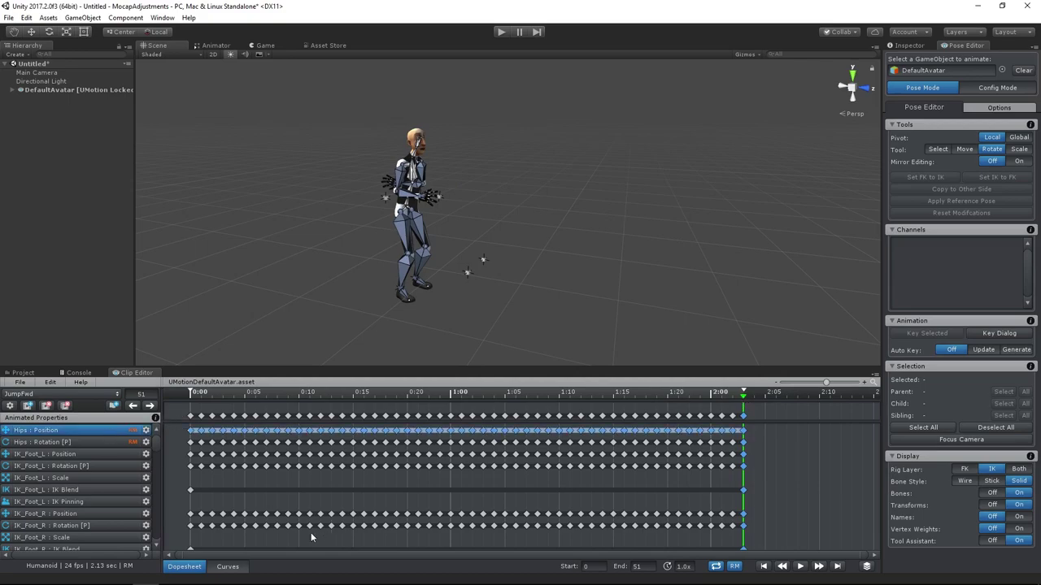
In the Curves view, raise the last Hips localPosition.z key from -1.033 to about -0.302.
left_click(229, 567)
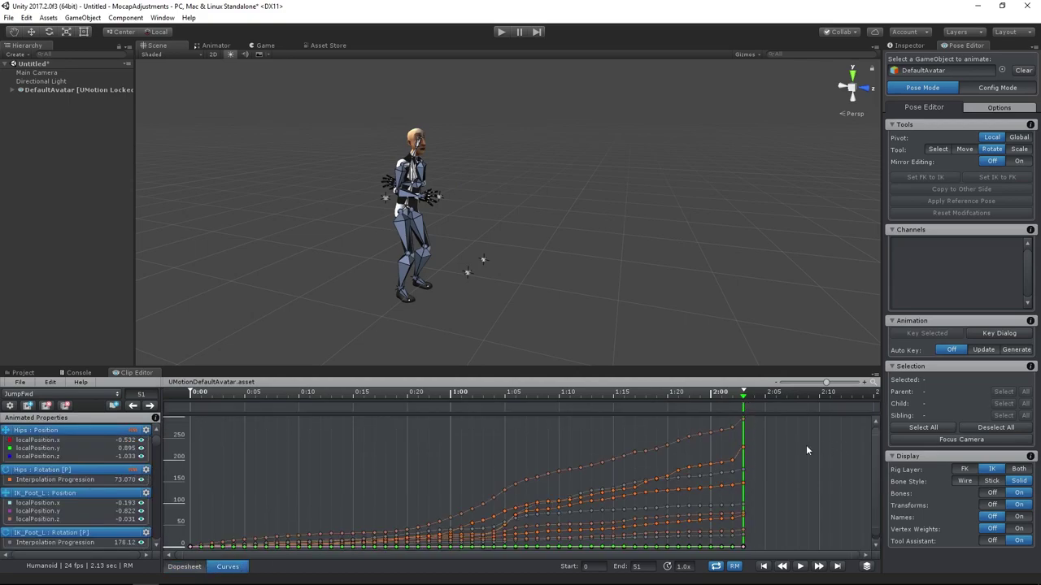
left_click(122, 432)
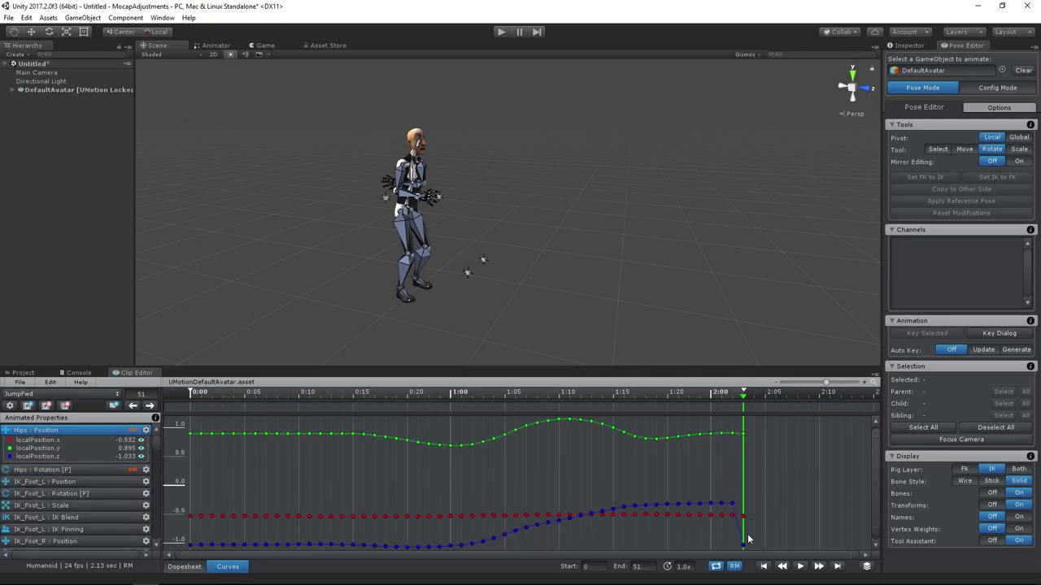
left_click_drag(742, 549, 742, 507)
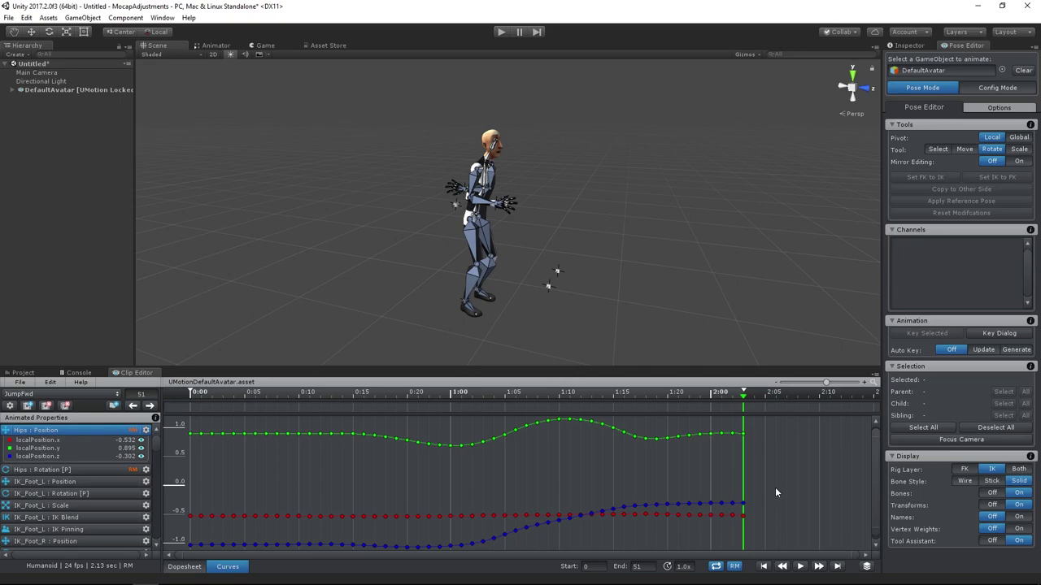
left_click(732, 399)
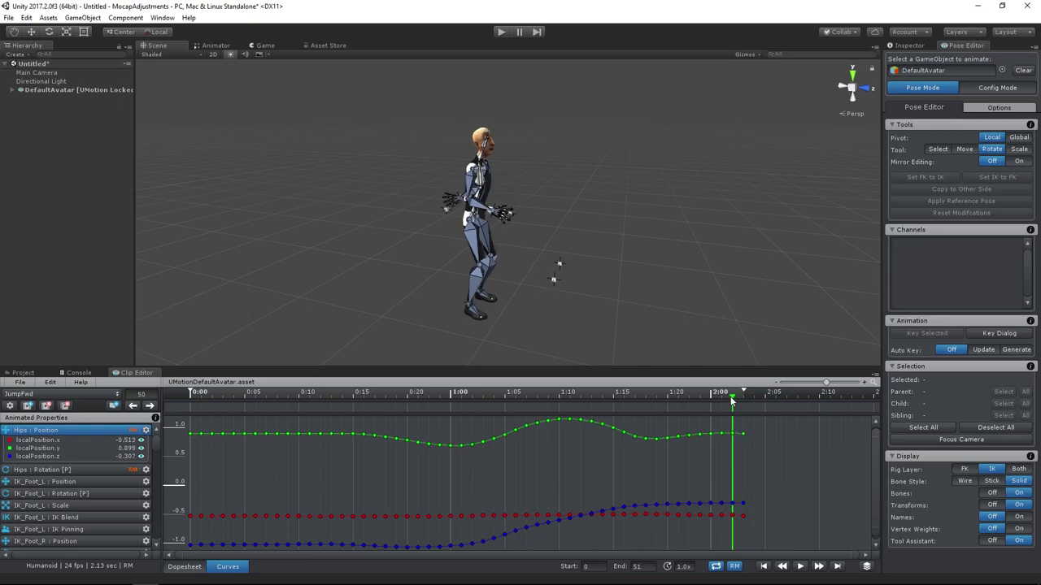
left_click(743, 403)
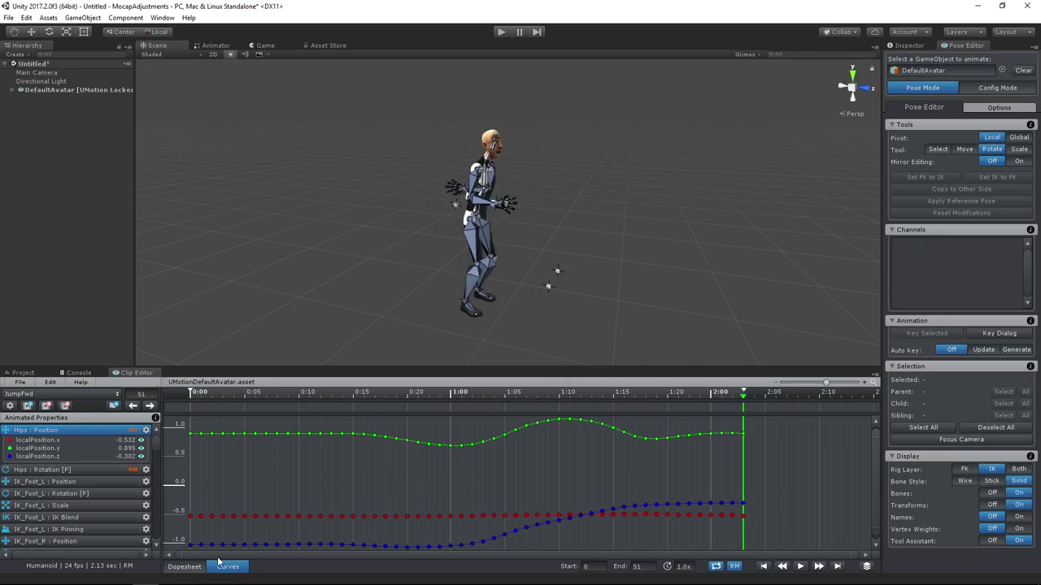
left_click(185, 567)
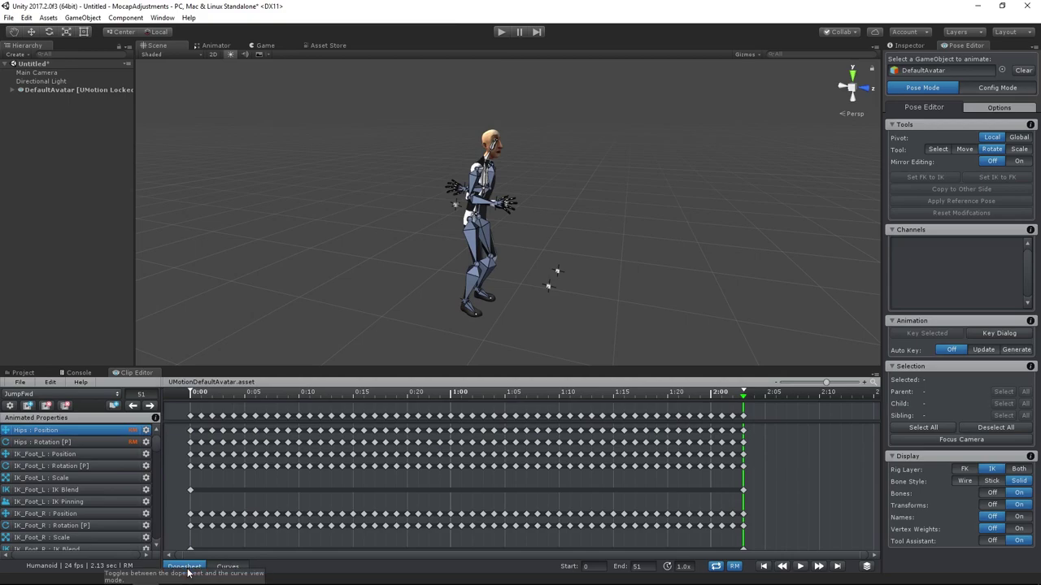
Set the Hips : Rotation property's rotation mode to Euler Interpolation.
left_click(773, 466)
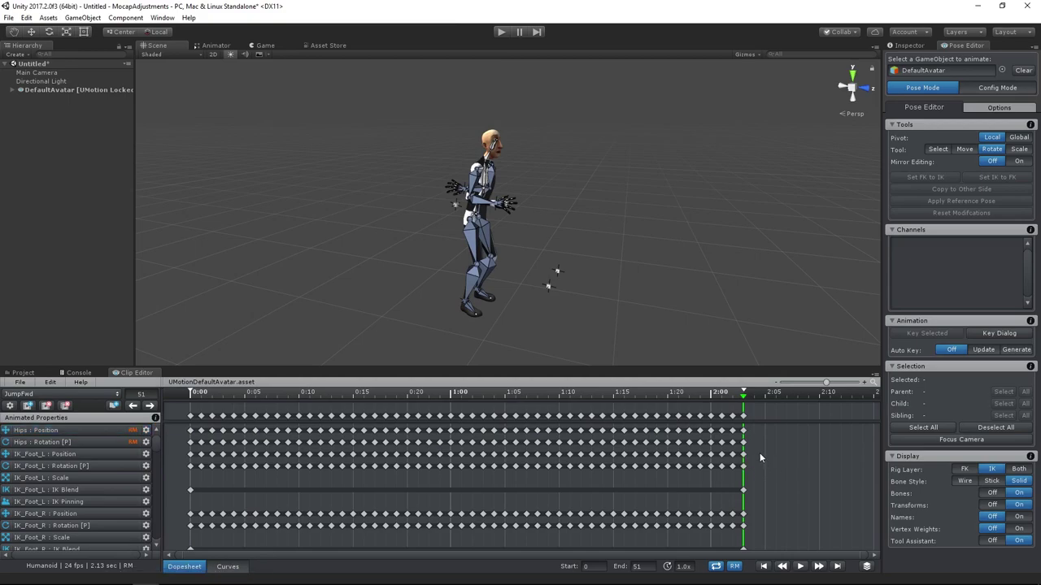
left_click(151, 443)
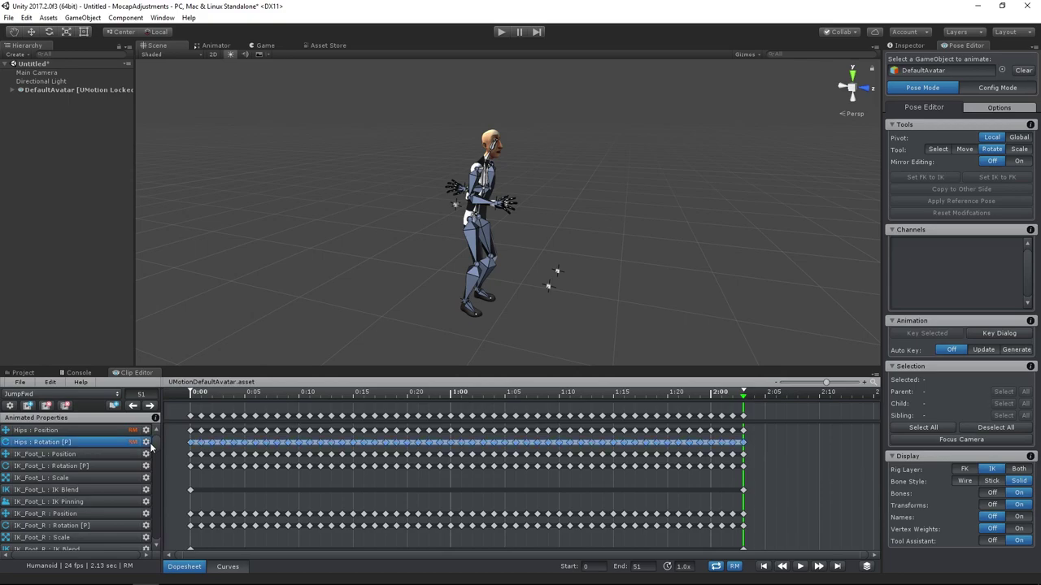
left_click(146, 442)
mouse_move(195, 463)
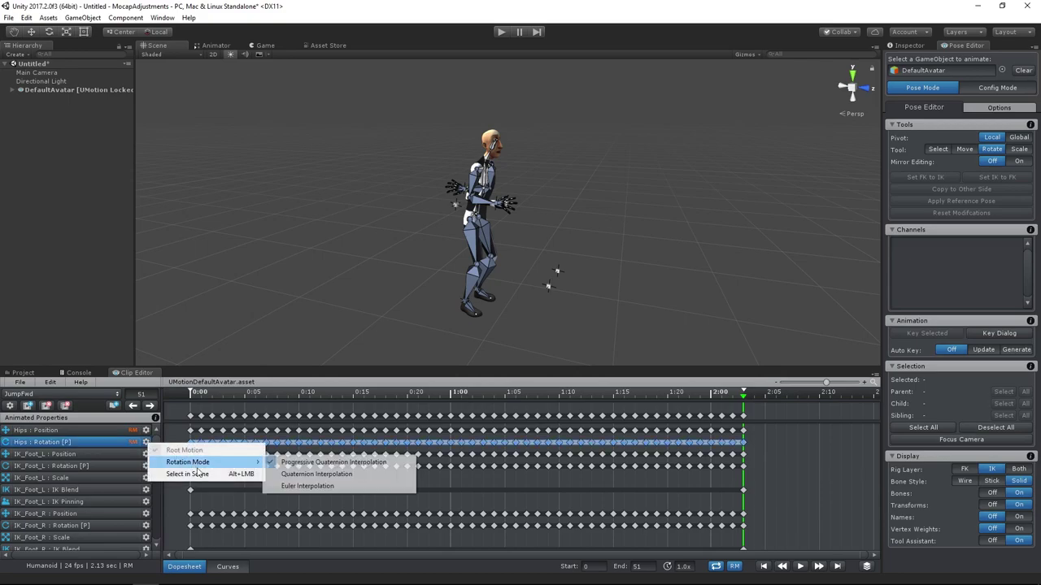
left_click(309, 488)
left_click(543, 319)
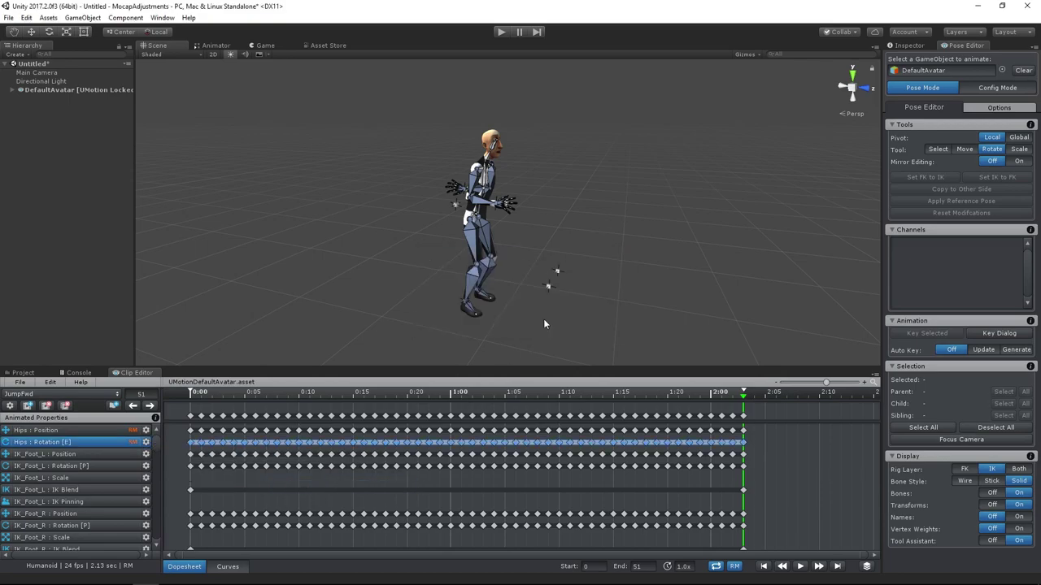
Delete the three Hips rotation keys just before 2:00 in the Curves view and check the clip end.
left_click(788, 470)
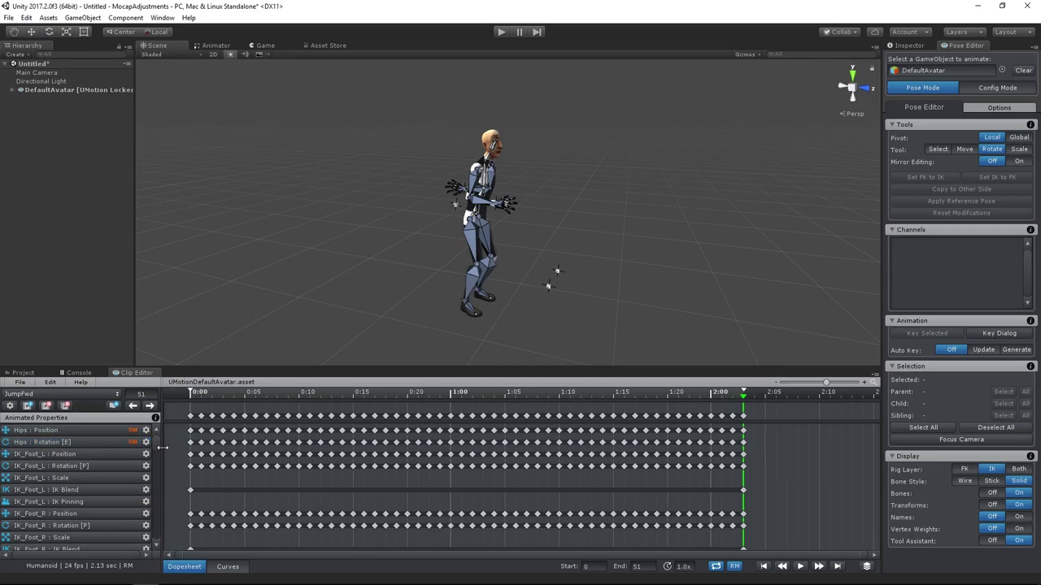
left_click(105, 440)
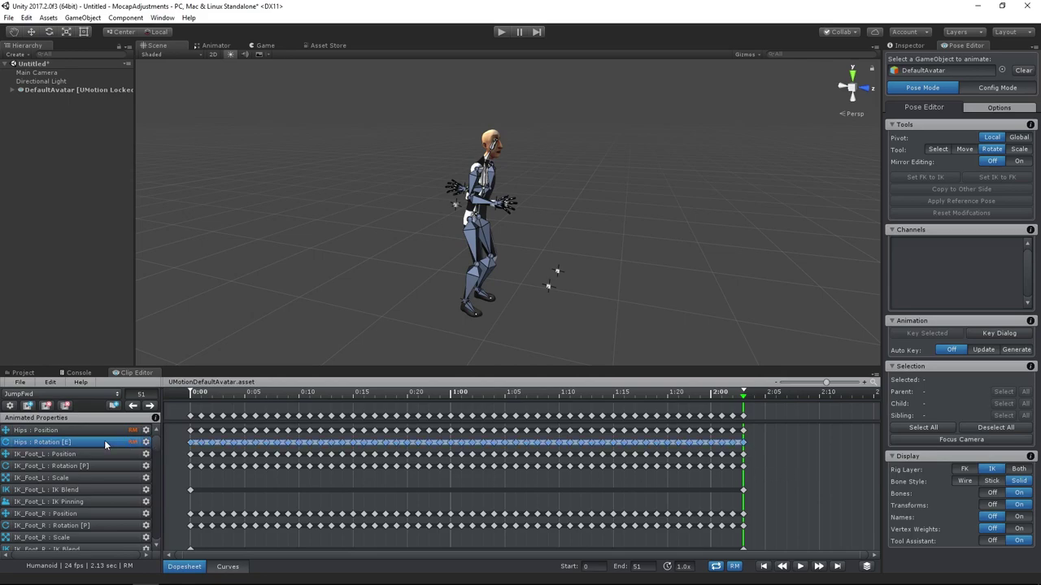
left_click(227, 566)
left_click(773, 474)
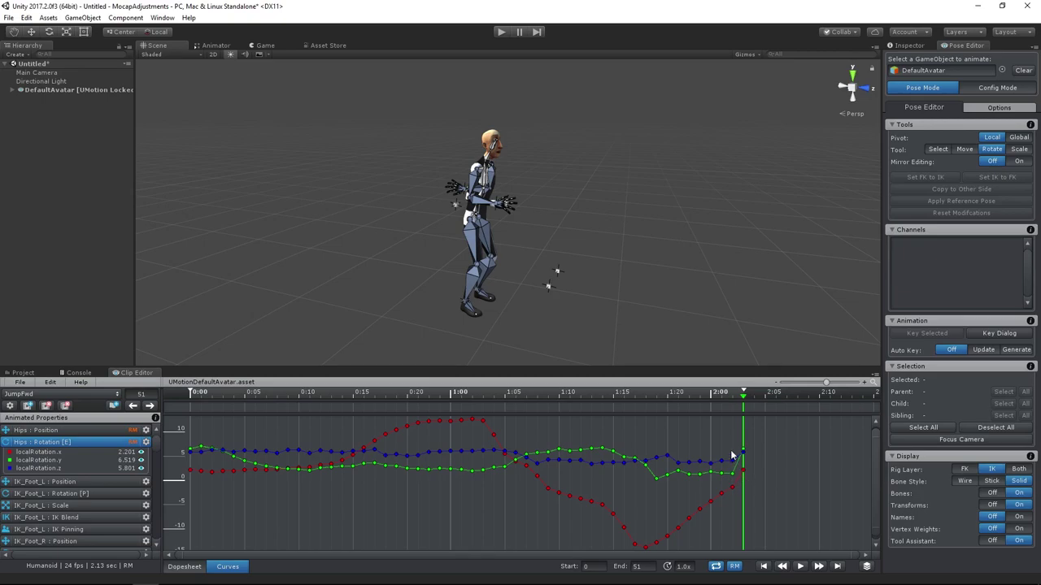
left_click_drag(727, 450, 738, 502)
key("Delete")
left_click(710, 399)
left_click_drag(710, 399, 747, 406)
left_click(195, 567)
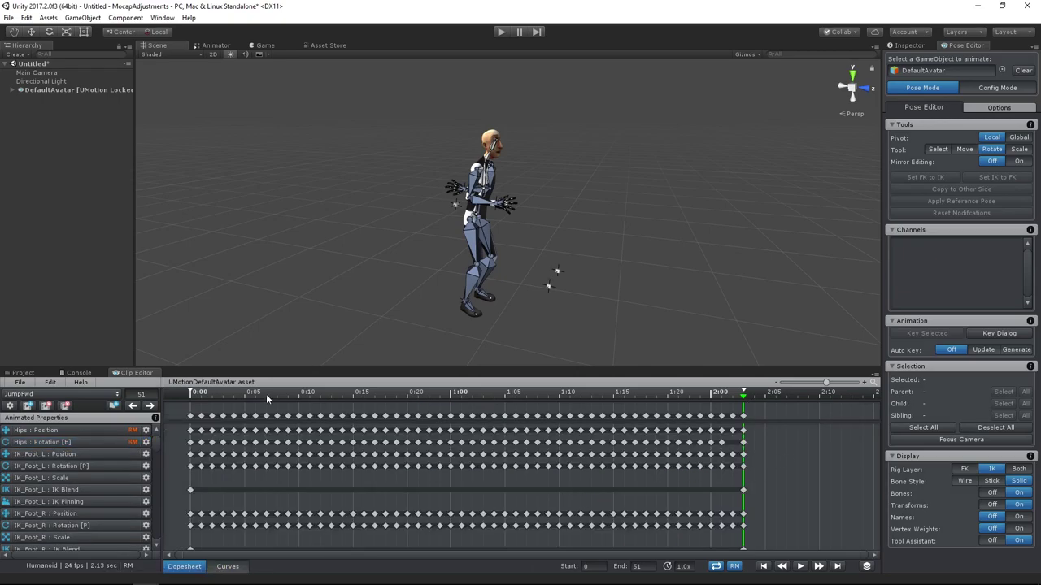
left_click(189, 393)
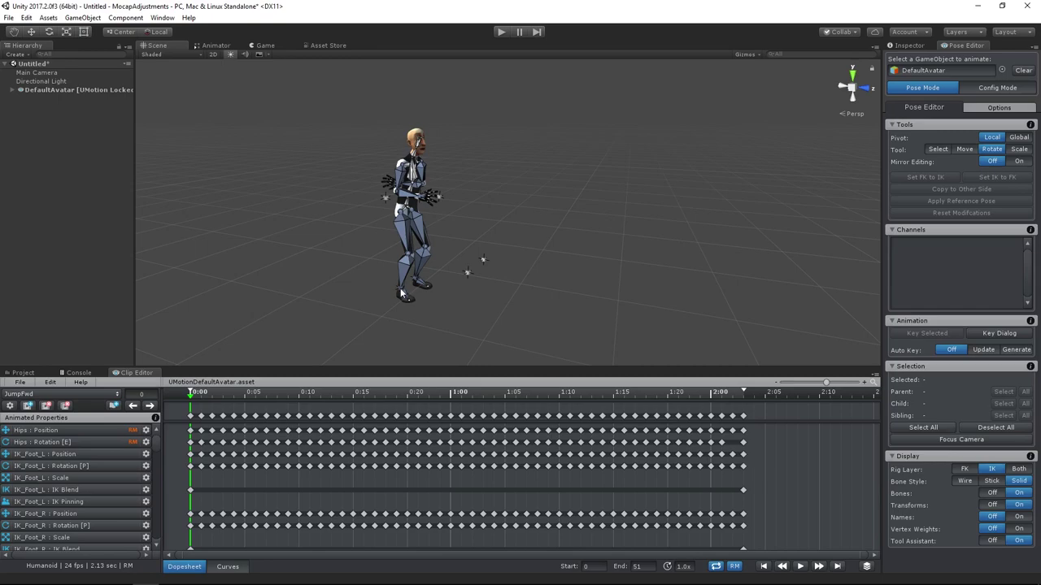
Enable and key IK Pinned on both foot IK handles, converting existing keys to the new parent space.
left_click(402, 293)
left_click(936, 150)
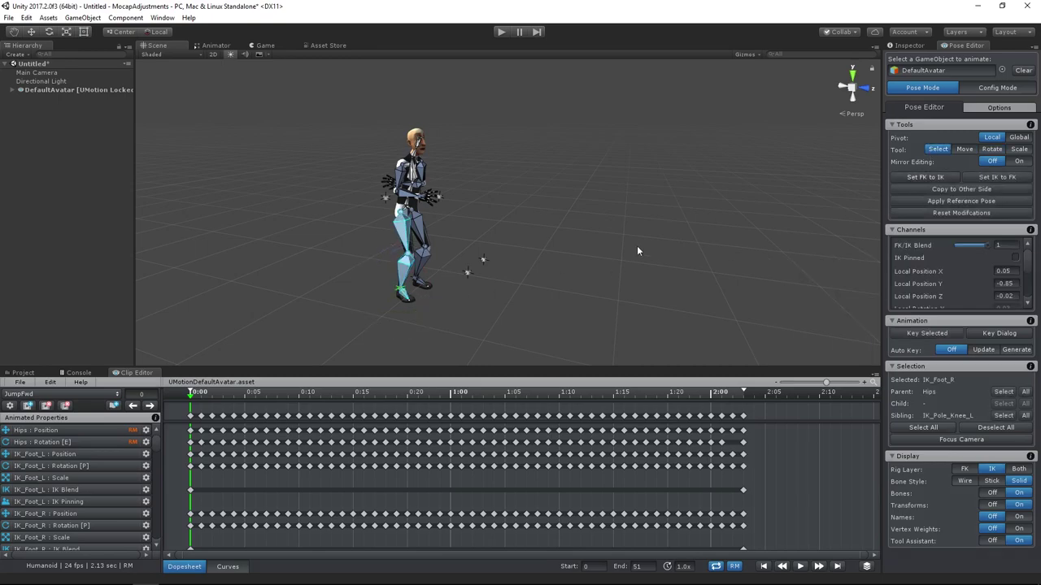
left_click(419, 282, "shift")
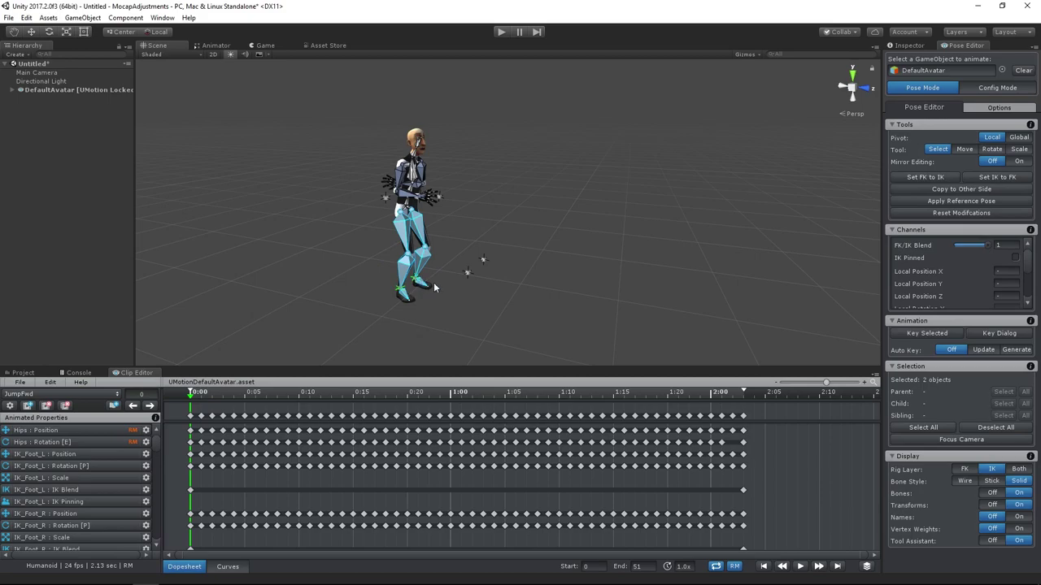
left_click(1015, 257)
right_click(910, 257)
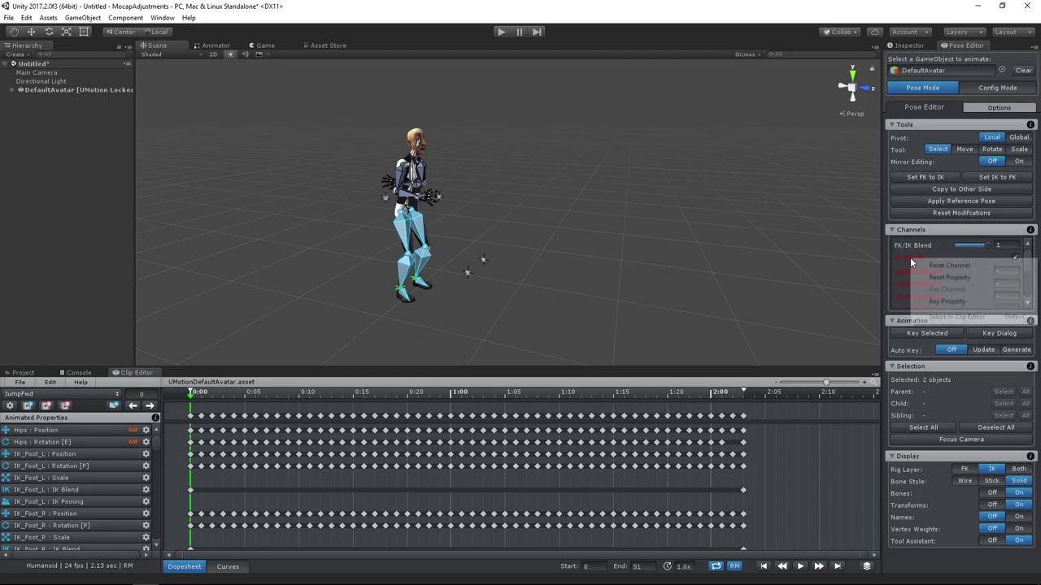
left_click(935, 302)
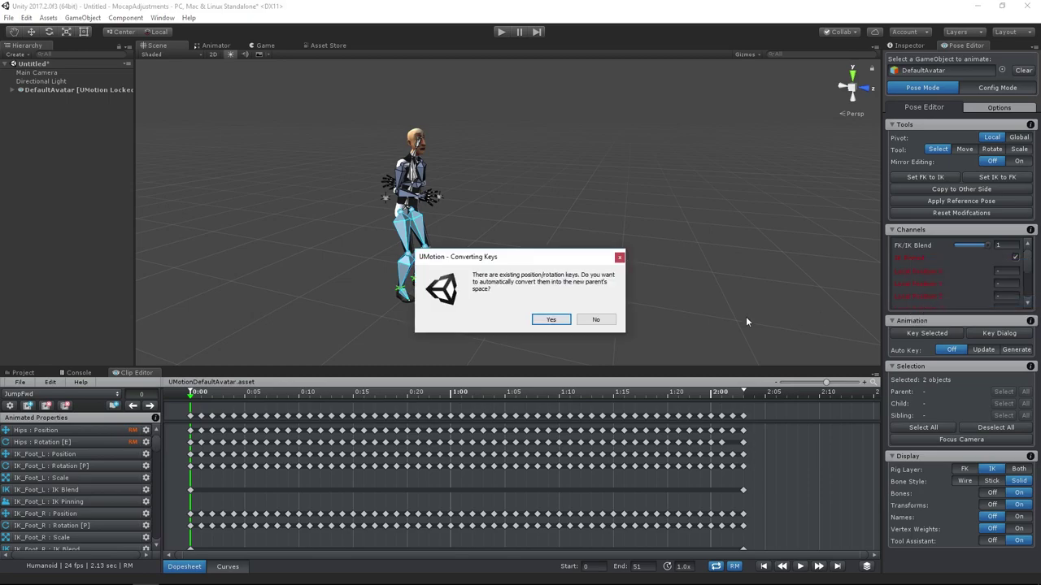
left_click(552, 320)
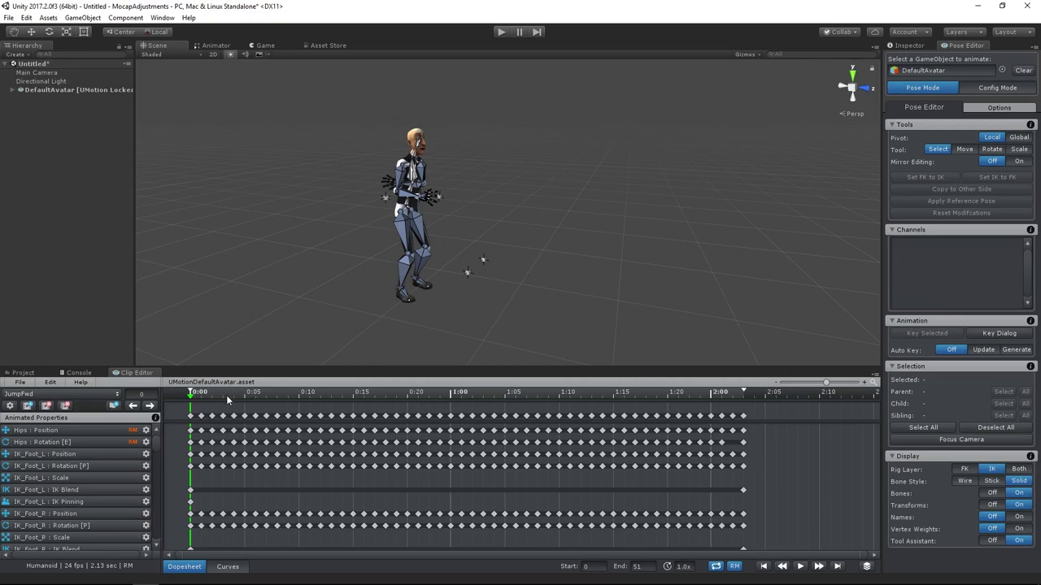
Delete the right foot IK keys before frame 28.
left_click_drag(194, 397, 494, 396)
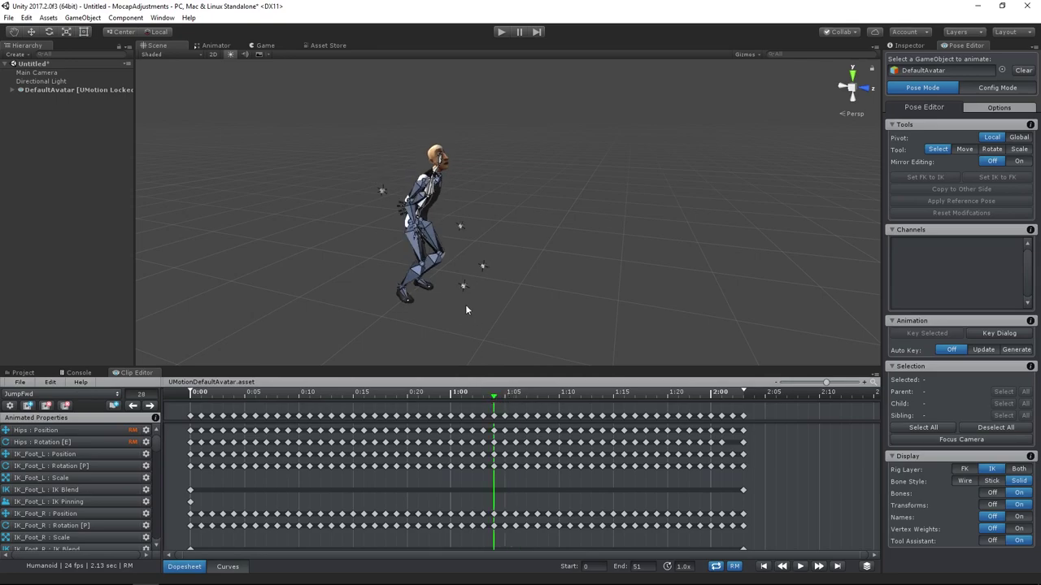
left_click(402, 291)
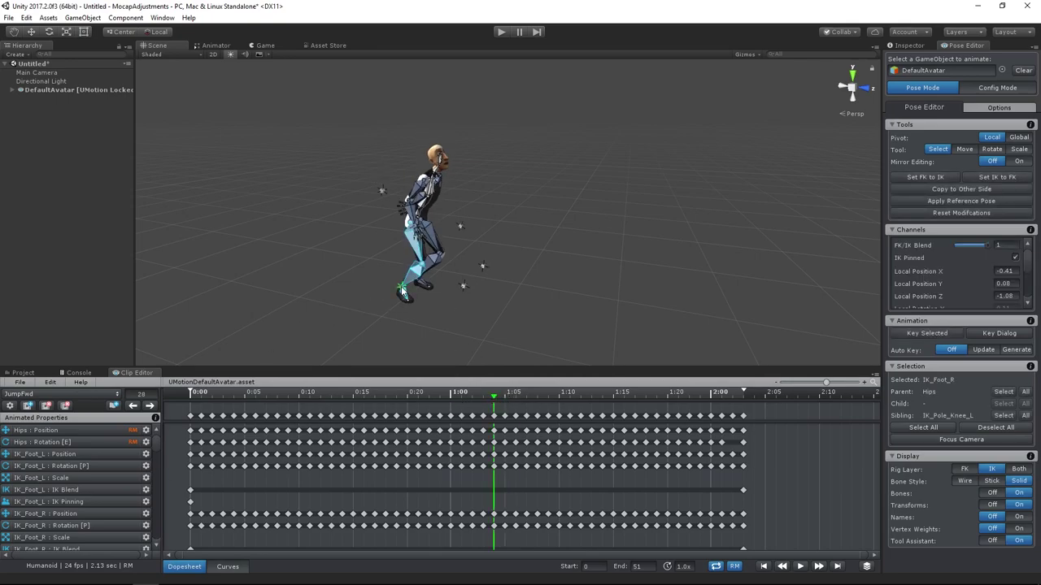
key("shift+e")
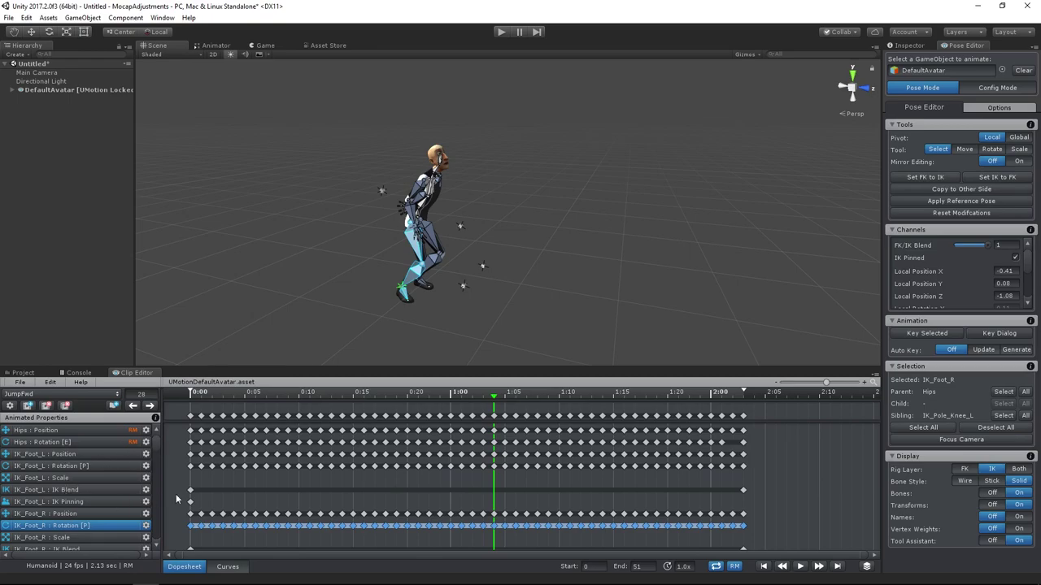
left_click_drag(198, 450, 490, 539)
key("Delete")
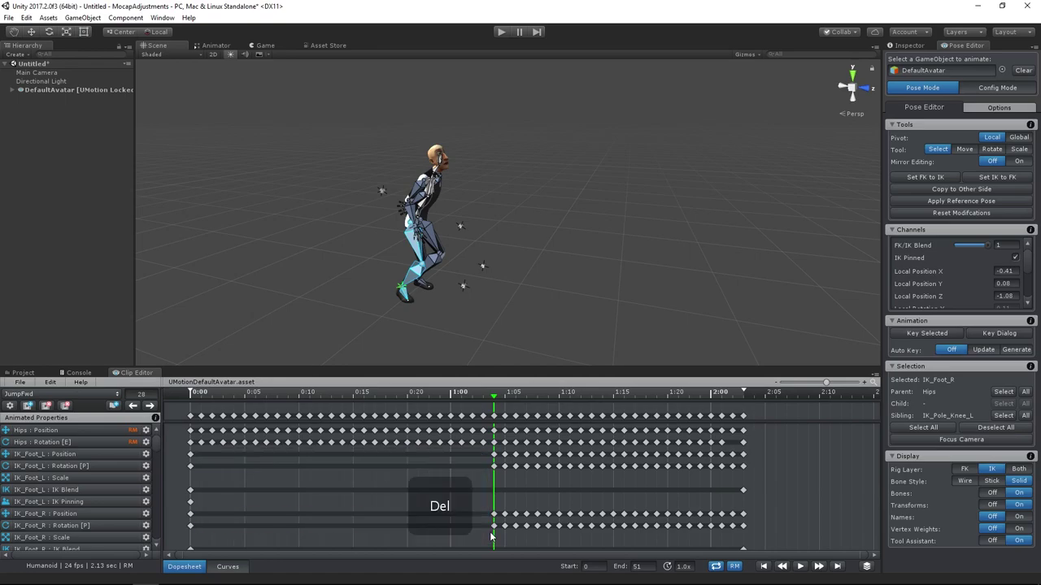
Delete the knee-pole keys before frame 28, then frame the foot and scrub to check the pinning.
scroll(157, 550, "down", 2)
scroll(157, 550, "down", 4)
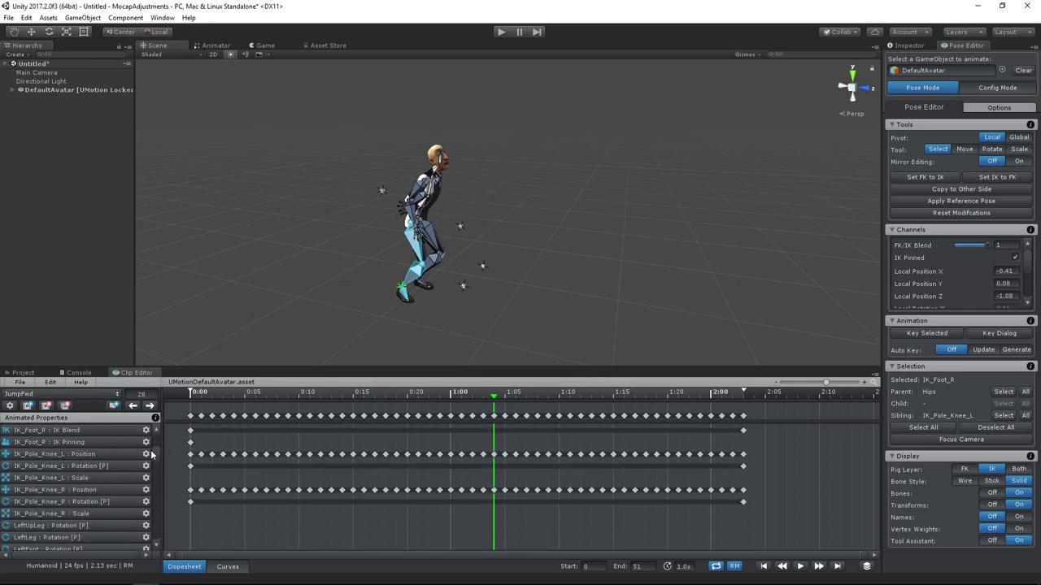
left_click_drag(197, 448, 490, 515)
key("Delete")
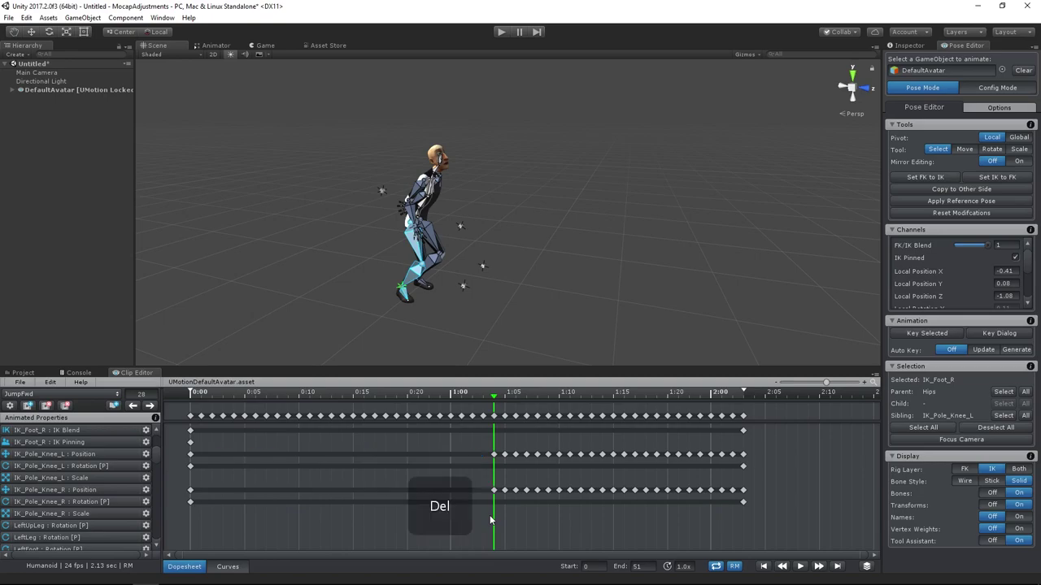
left_click_drag(192, 399, 496, 400)
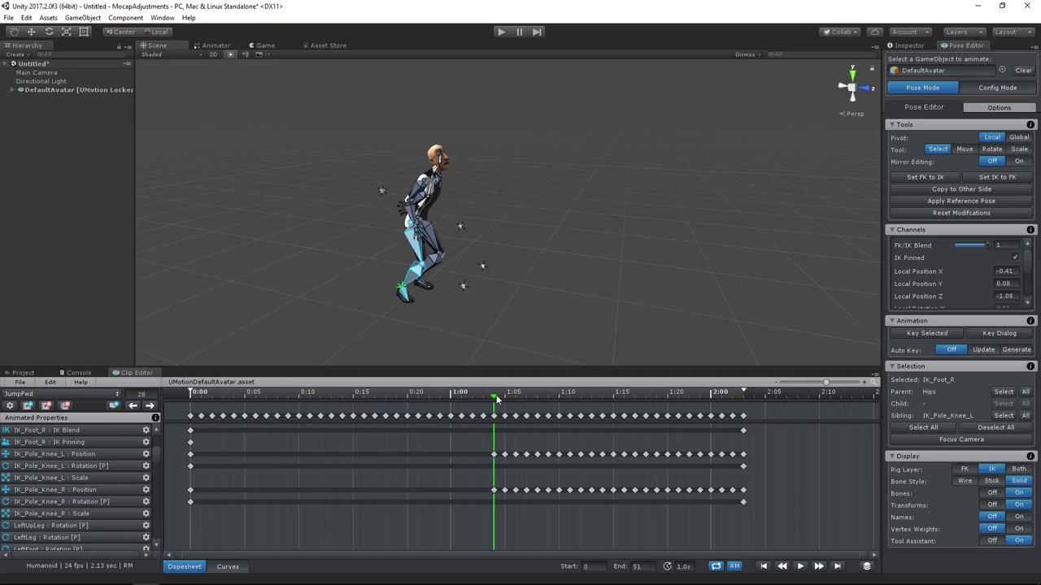
key("f")
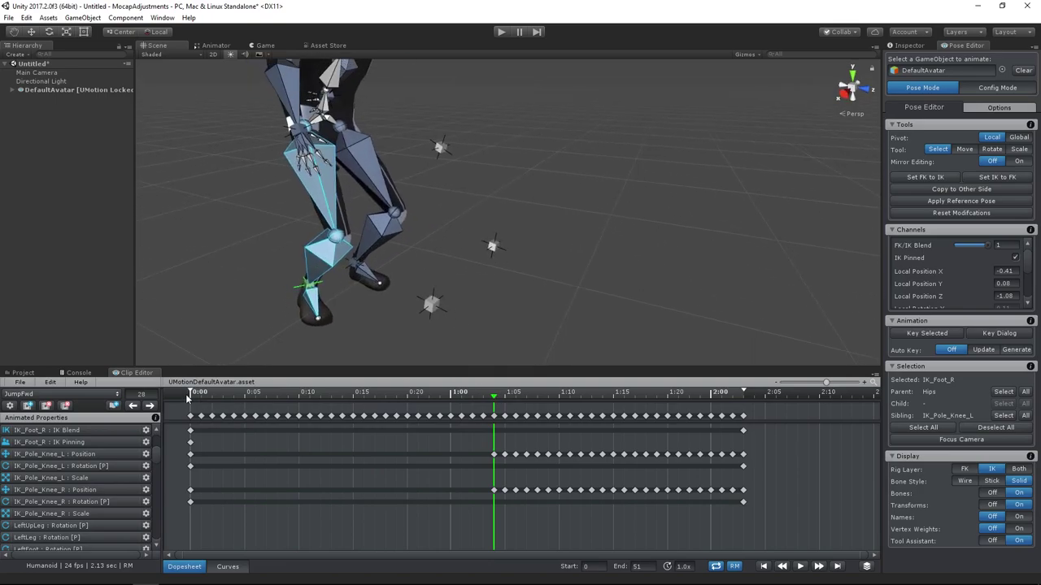
left_click_drag(187, 396, 633, 402)
Delete the knee-pole and foot IK keys between frame 41 and the final frame 51.
scroll(570, 289, "down", 5)
scroll(570, 290, "up", 3)
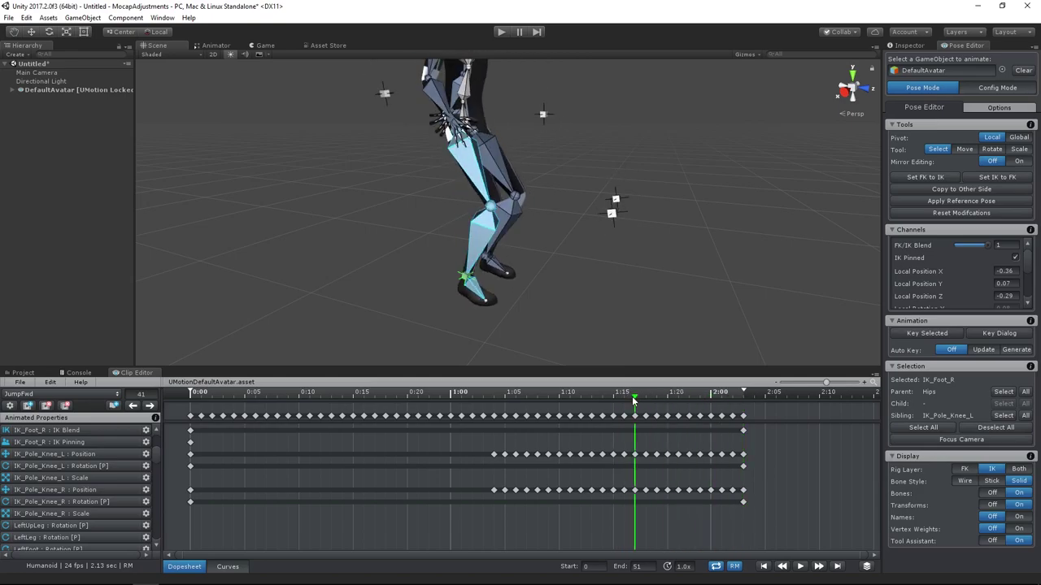
left_click_drag(643, 451, 735, 511)
key("Delete")
scroll(610, 521, "up", 5)
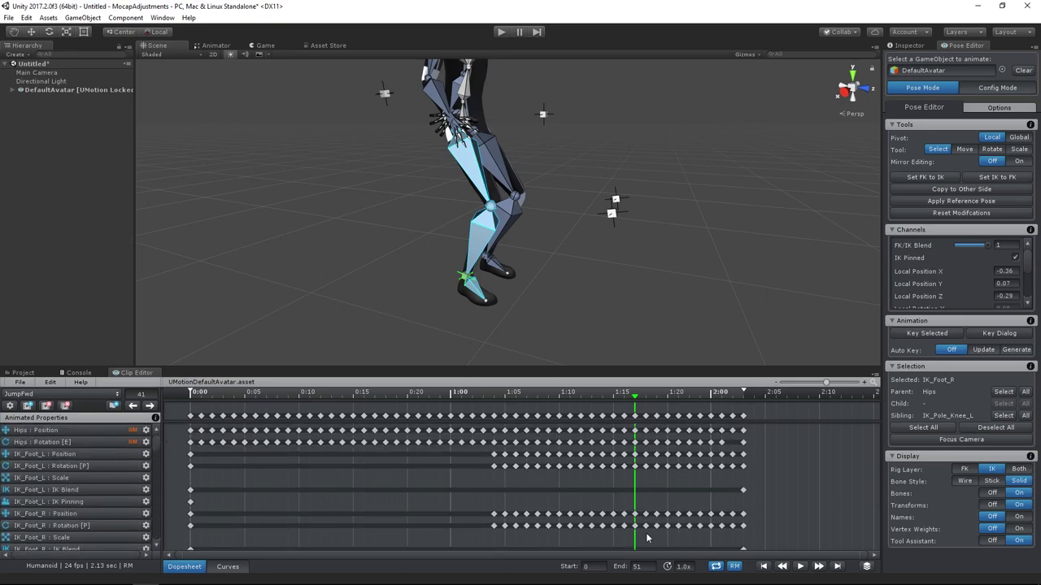
left_click_drag(644, 533, 736, 457)
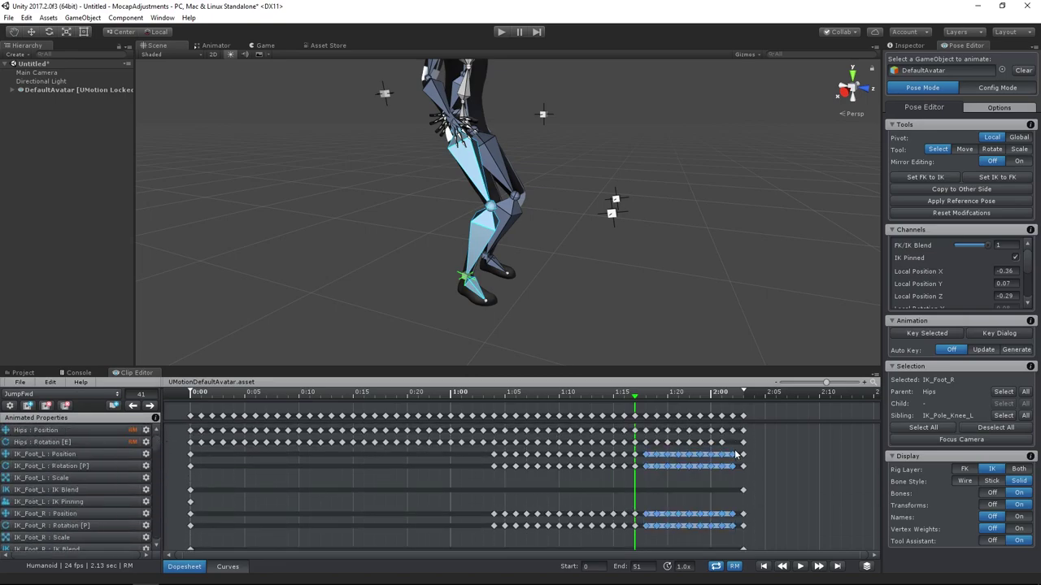
key("Delete")
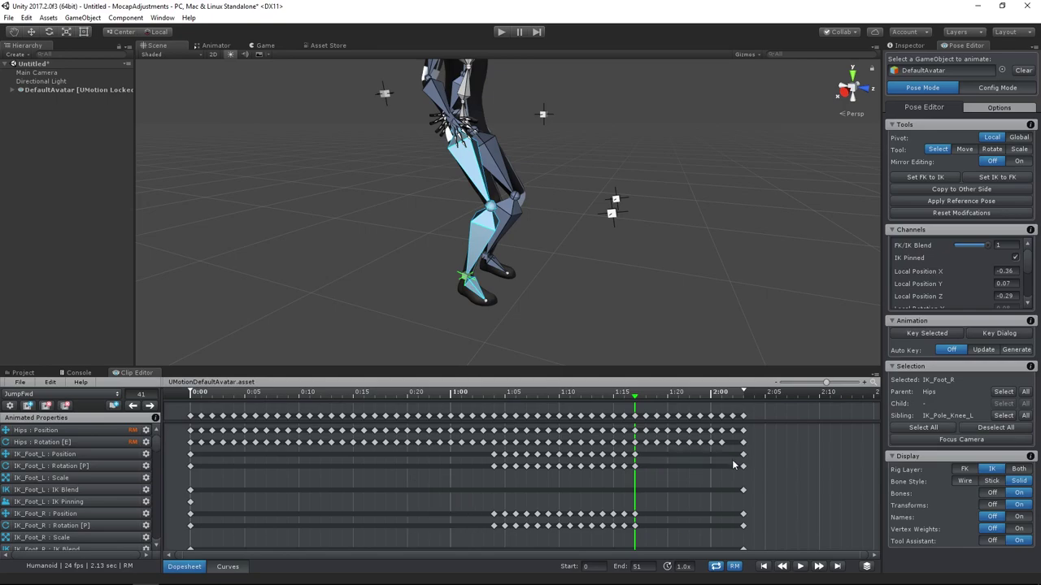
left_click_drag(210, 396, 742, 417)
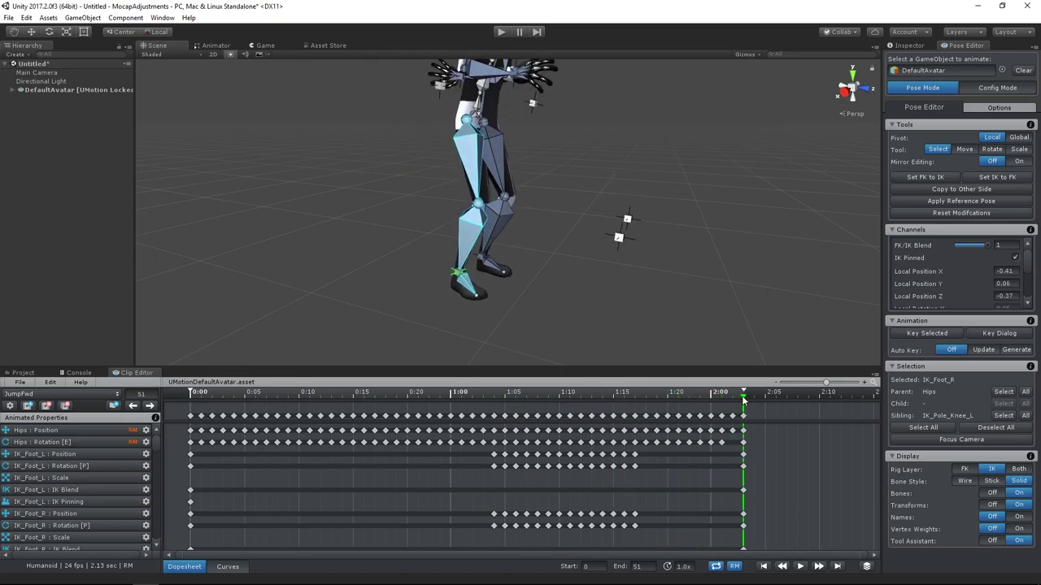
Show IK_Foot_L : Position as curves and box-select the blue curve keys near 1:15.
left_click(97, 453)
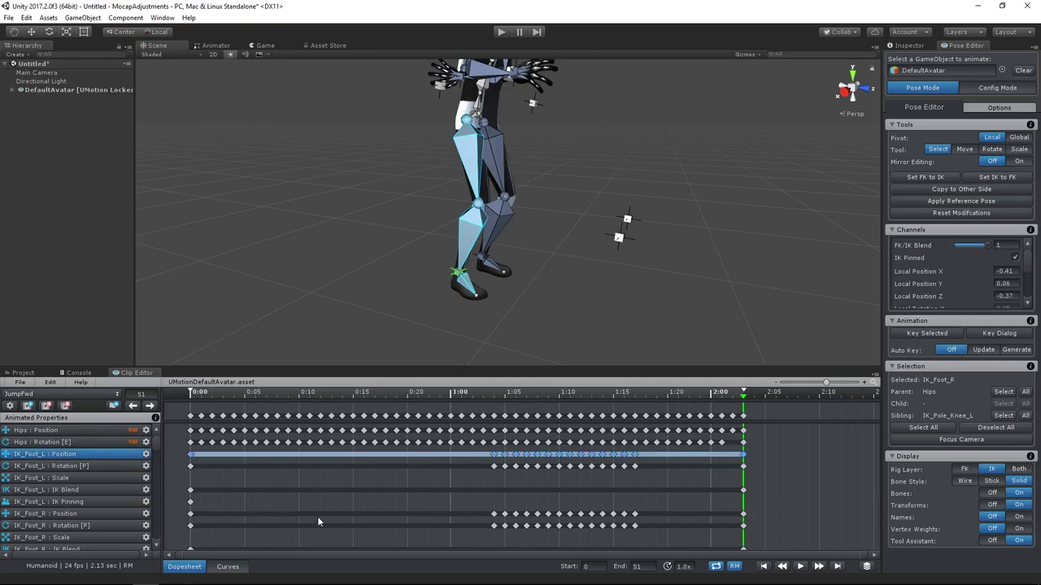
left_click(230, 566)
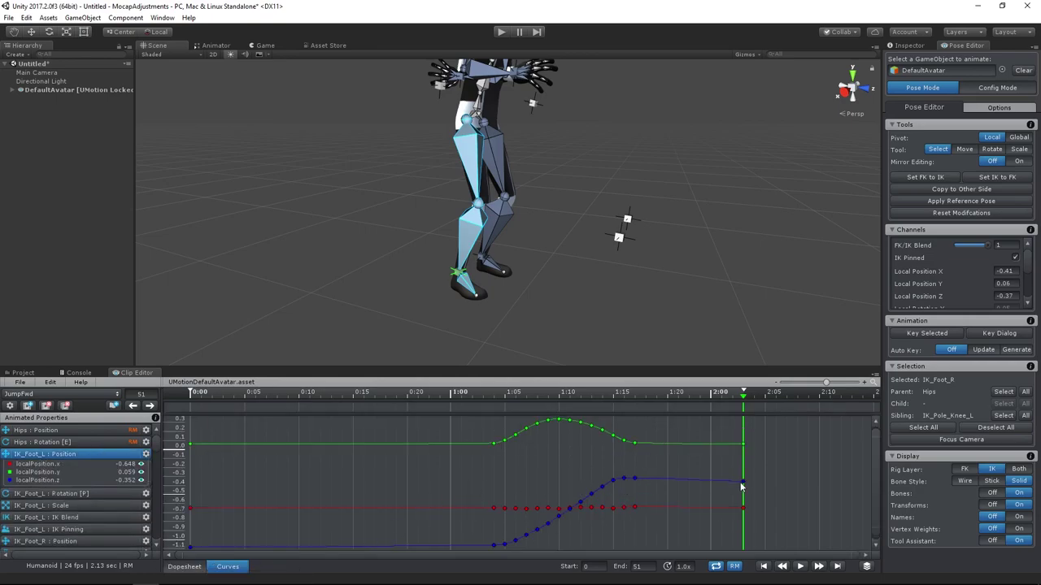
left_click_drag(663, 469, 636, 485)
Test-lower one blue-curve key, undo the move with Ctrl+Z, and scrub back to frame 45.
left_click(620, 494)
left_click(602, 490)
left_click_drag(601, 490, 591, 495)
key("ctrl+z")
left_click_drag(635, 405, 732, 402)
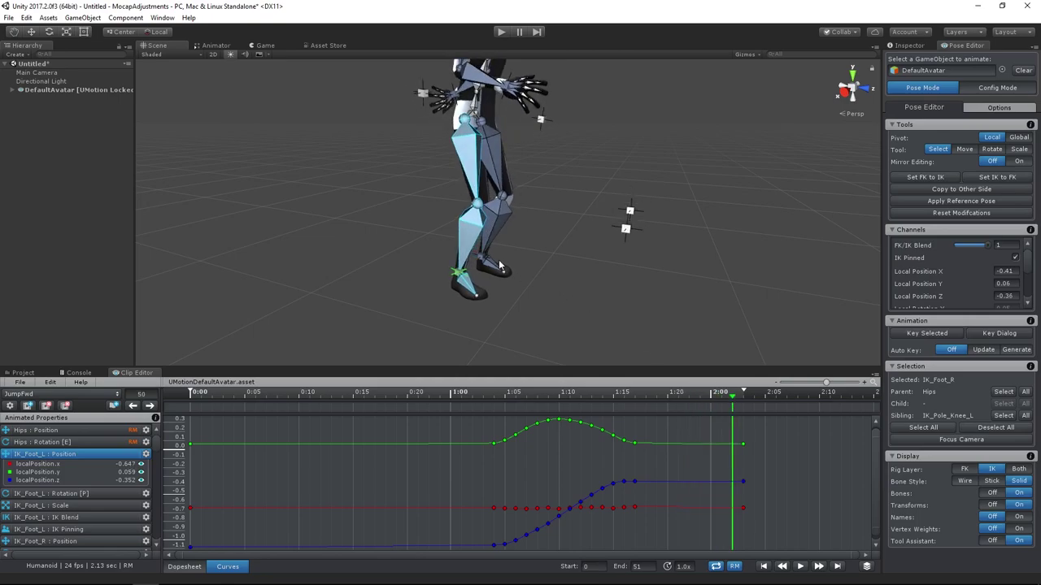
Show IK_Foot_R : Position as curves and reshape the blue z-curve keys near the clip's end.
left_click(187, 567)
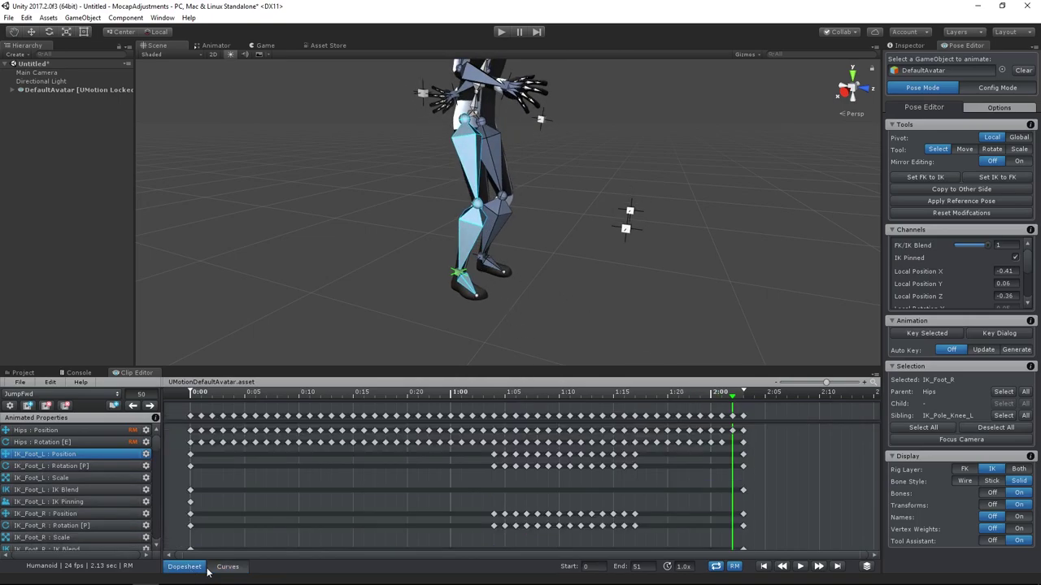
scroll(154, 541, "down", 2)
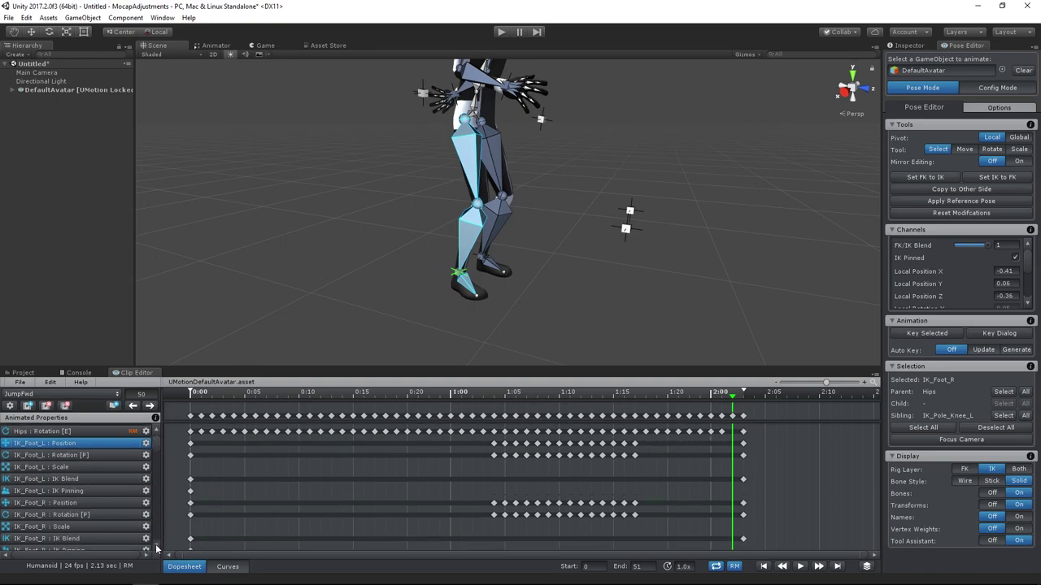
left_click(81, 493)
left_click(229, 567)
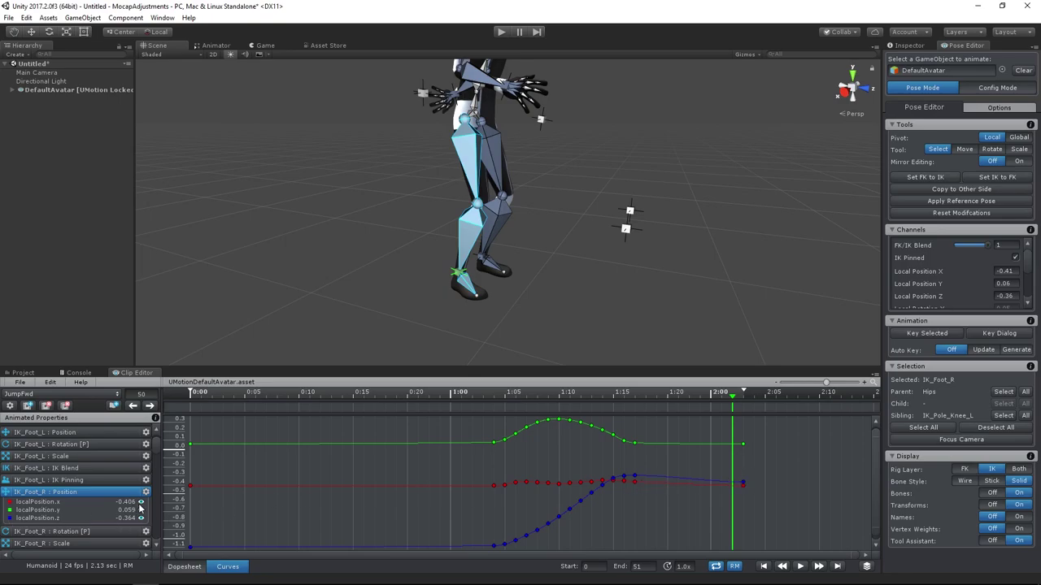
left_click_drag(622, 482, 580, 504)
left_click(616, 492)
left_click(605, 499)
left_click(522, 534)
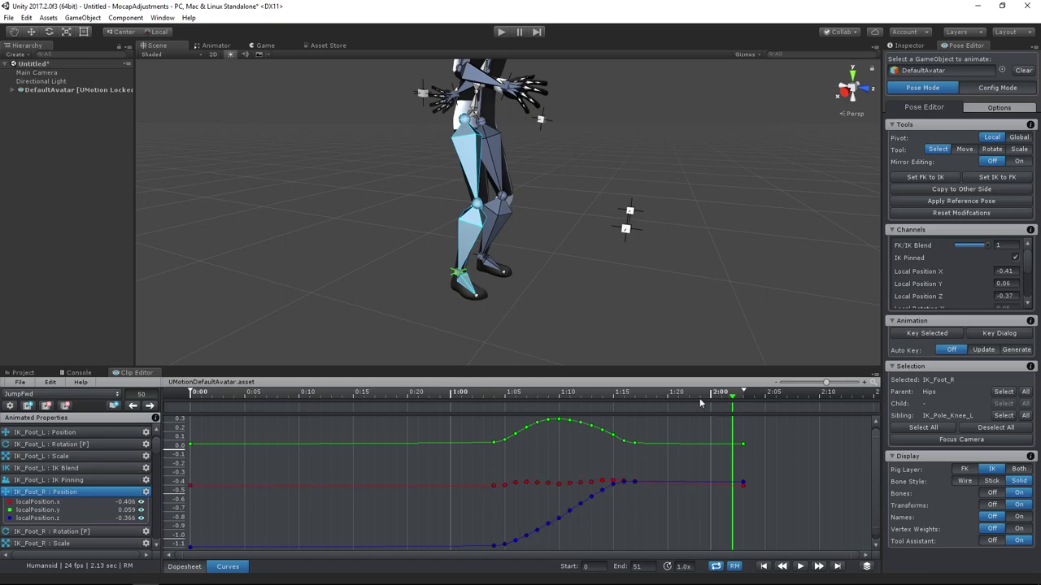
Hide the z curve, adjust the red-curve end keys, and review the ending in Dopesheet.
left_click_drag(699, 398, 721, 398)
left_click(141, 518)
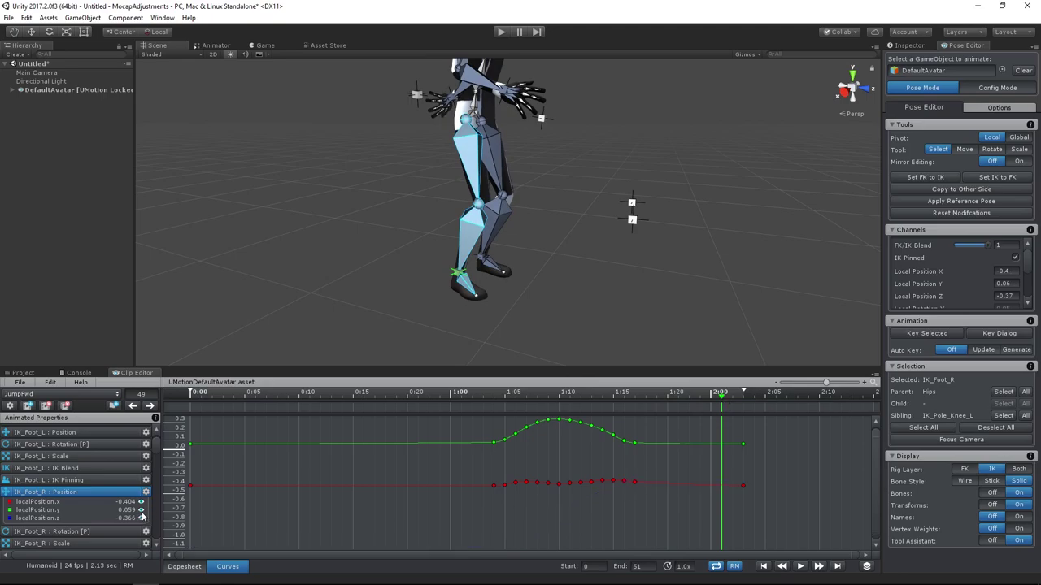
left_click(624, 482)
left_click(614, 481)
left_click_drag(595, 400, 742, 417)
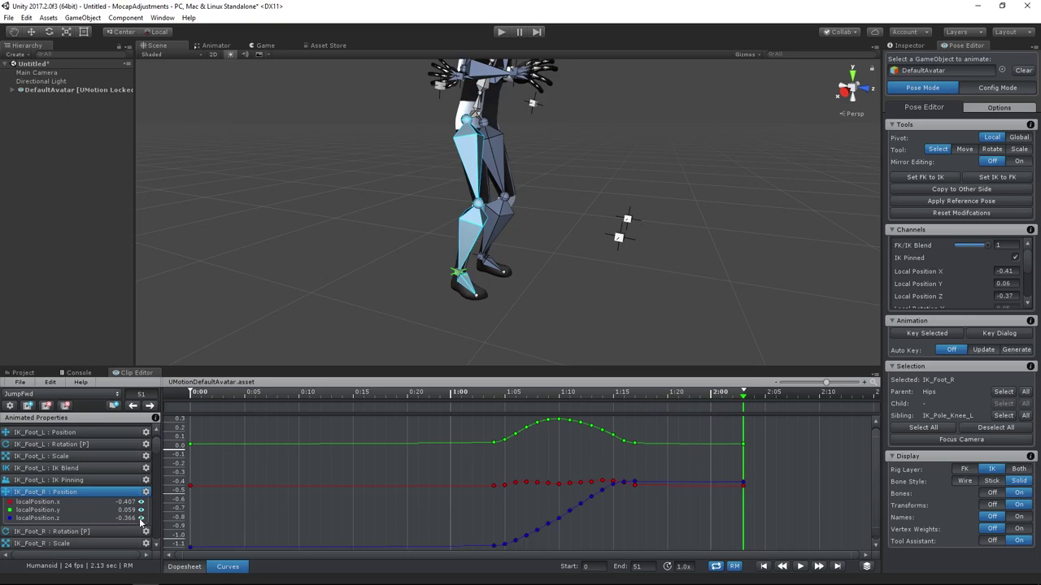
left_click(184, 567)
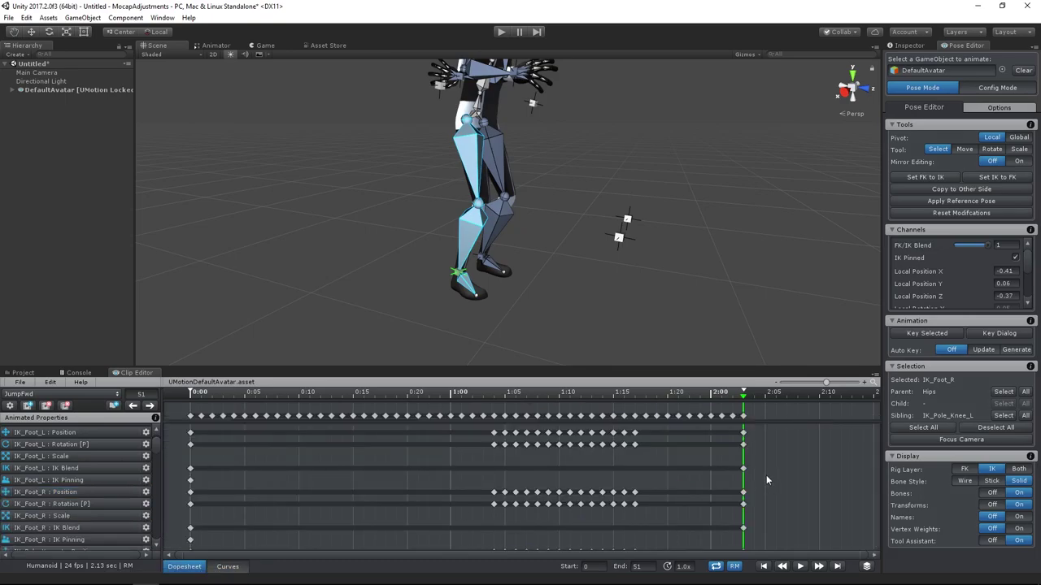
left_click_drag(226, 392, 754, 397)
Select the right hand IK target, jump to its tracks with Shift+C, and select all IK_Hand_R : Position keys.
mouse_move(655, 163)
left_mouse_down("alt")
mouse_move(659, 144)
mouse_move(631, 168)
mouse_move(642, 179)
left_mouse_up("alt")
scroll(641, 178, "up", 3)
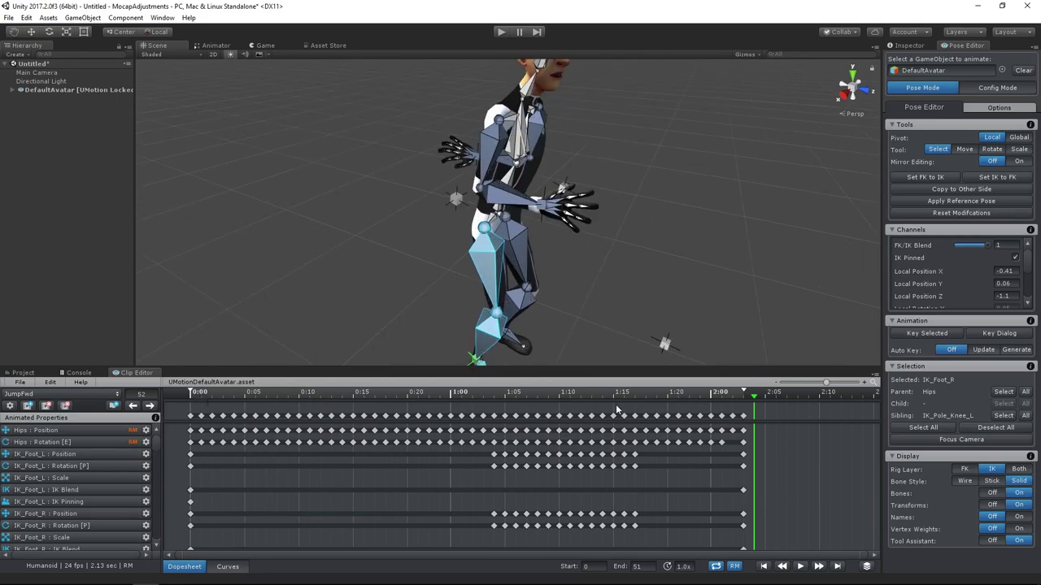
left_click_drag(671, 395, 740, 406)
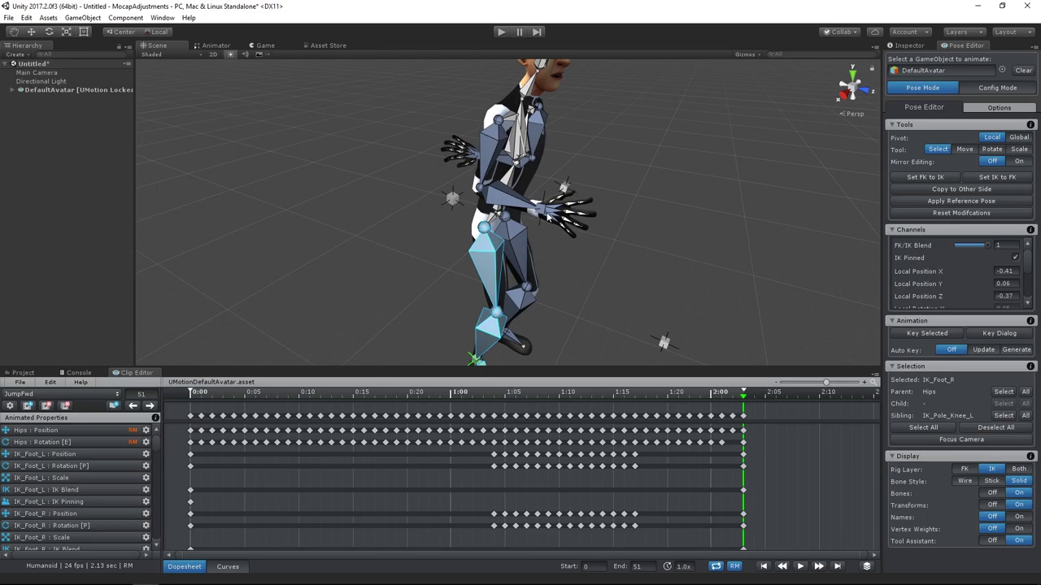
left_click(545, 210)
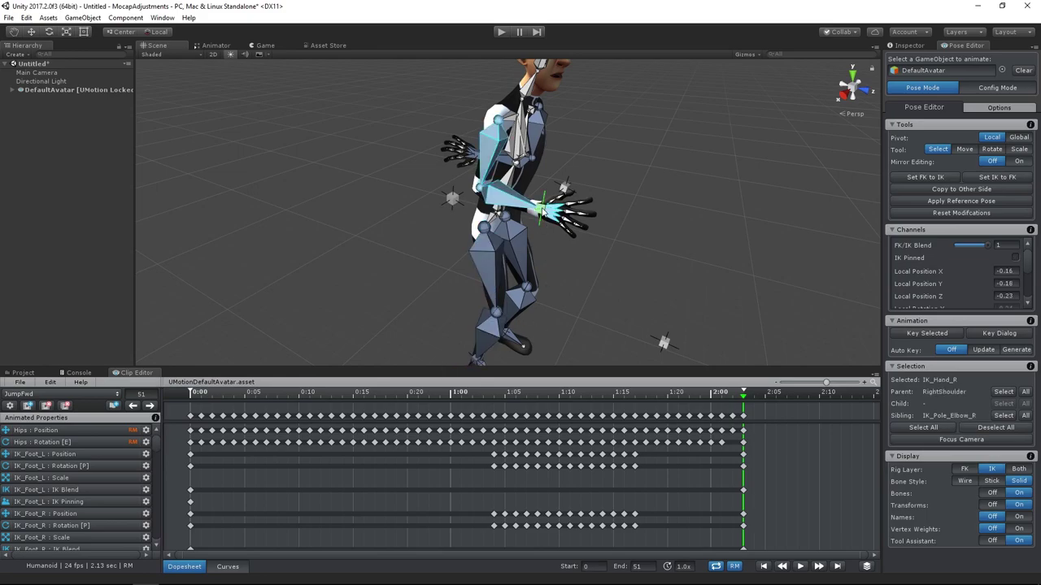
key("shift+c")
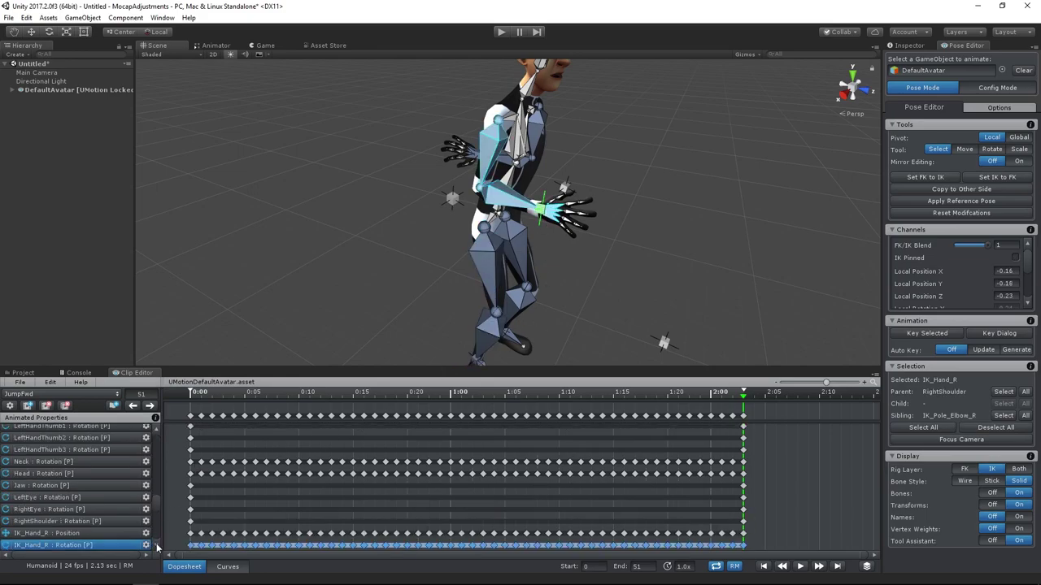
scroll(158, 550, "down", 3)
left_click(575, 523)
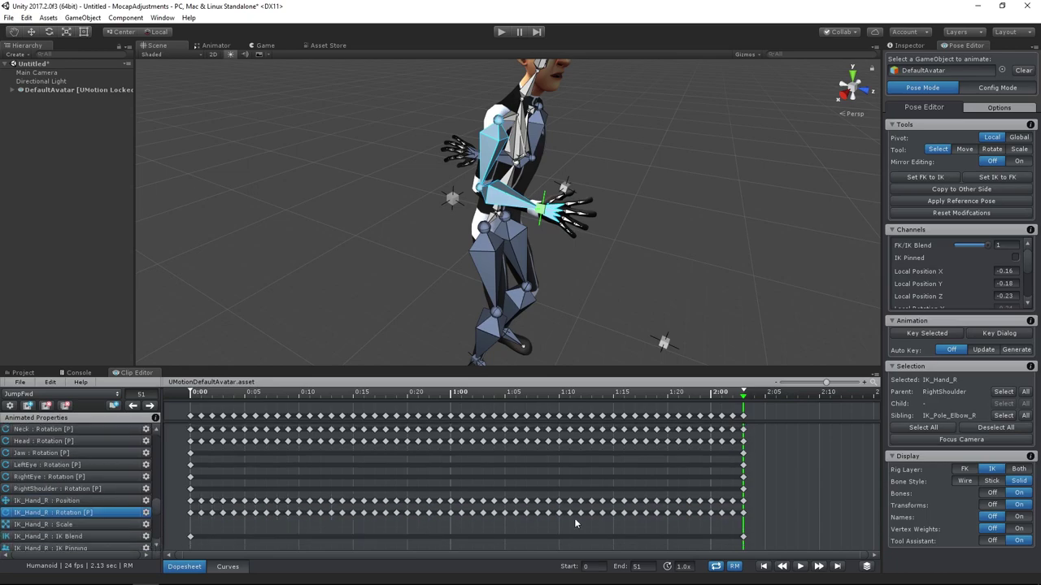
left_click(114, 498)
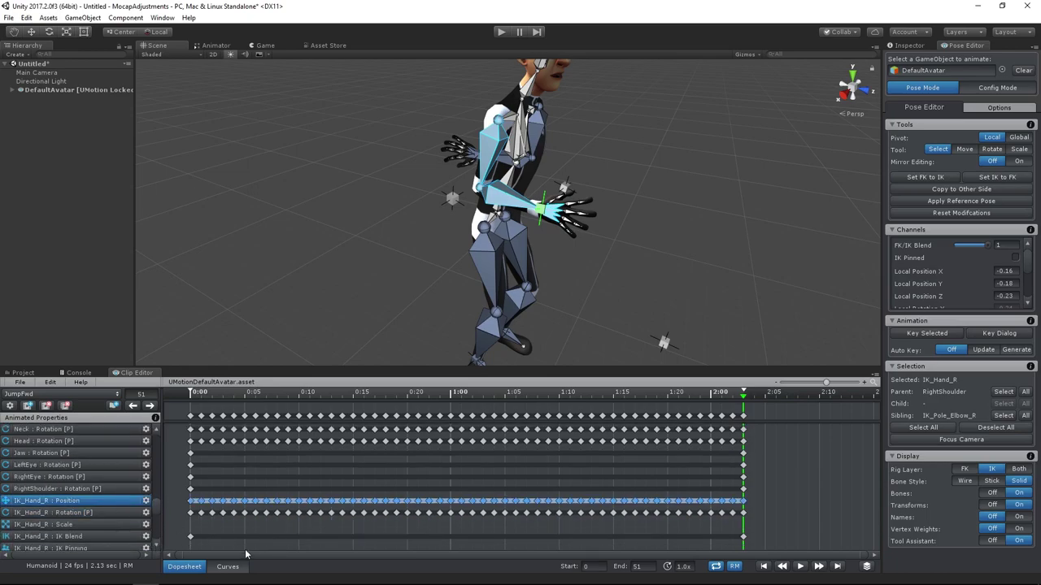
In Curves, delete the IK_Hand_R end keys and the keys at frame 49, then scrub to review.
left_click(234, 567)
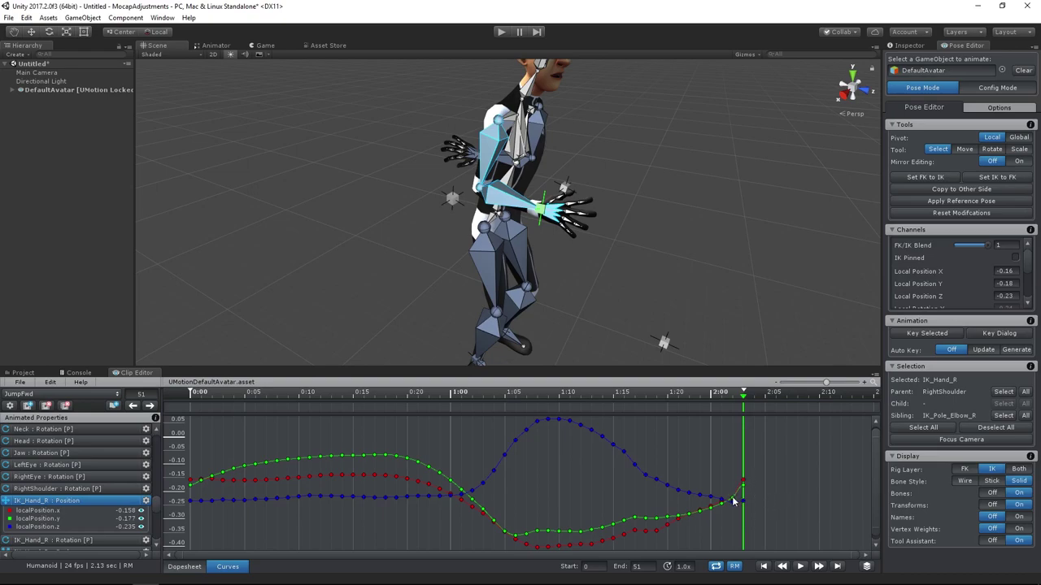
left_click_drag(729, 480, 736, 517)
key("Delete")
mouse_move(719, 400)
left_mouse_down()
mouse_move(755, 400)
mouse_move(695, 400)
mouse_move(746, 401)
mouse_move(719, 400)
left_mouse_up()
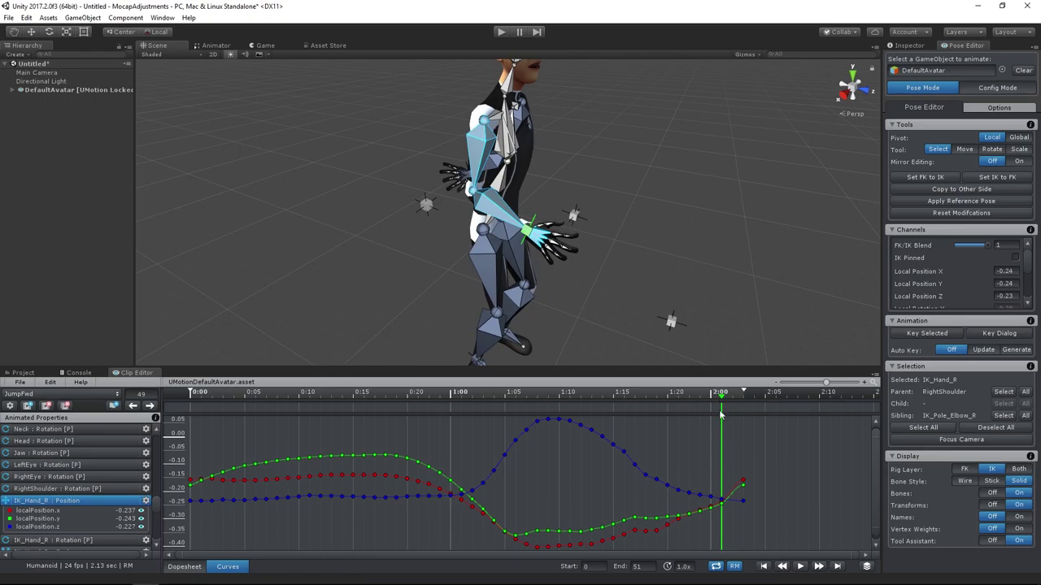
left_click_drag(726, 517, 746, 482)
key("Delete")
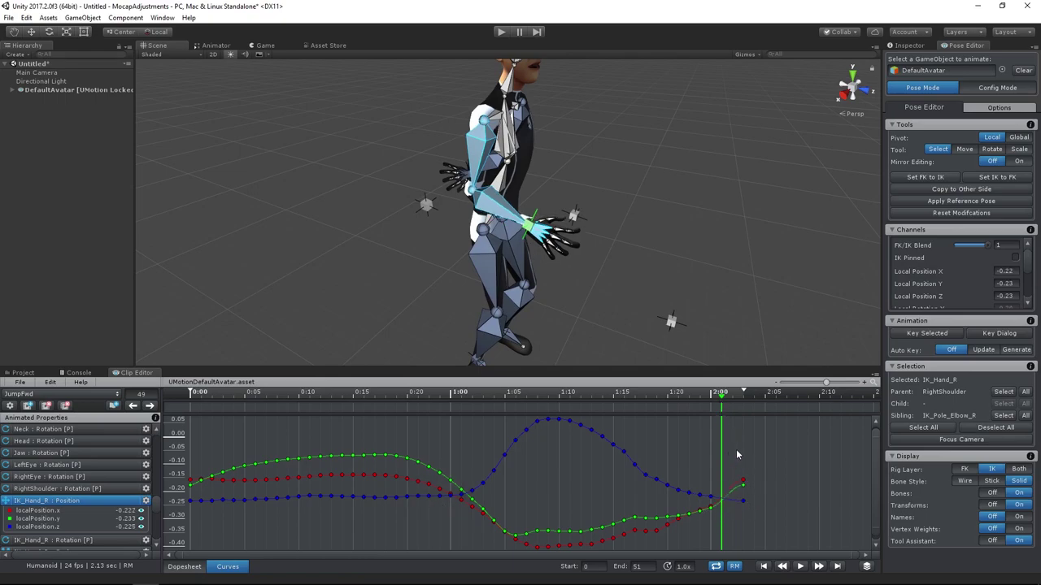
mouse_move(701, 398)
left_mouse_down()
mouse_move(753, 400)
mouse_move(712, 404)
left_mouse_up()
left_click_drag(733, 405, 743, 405)
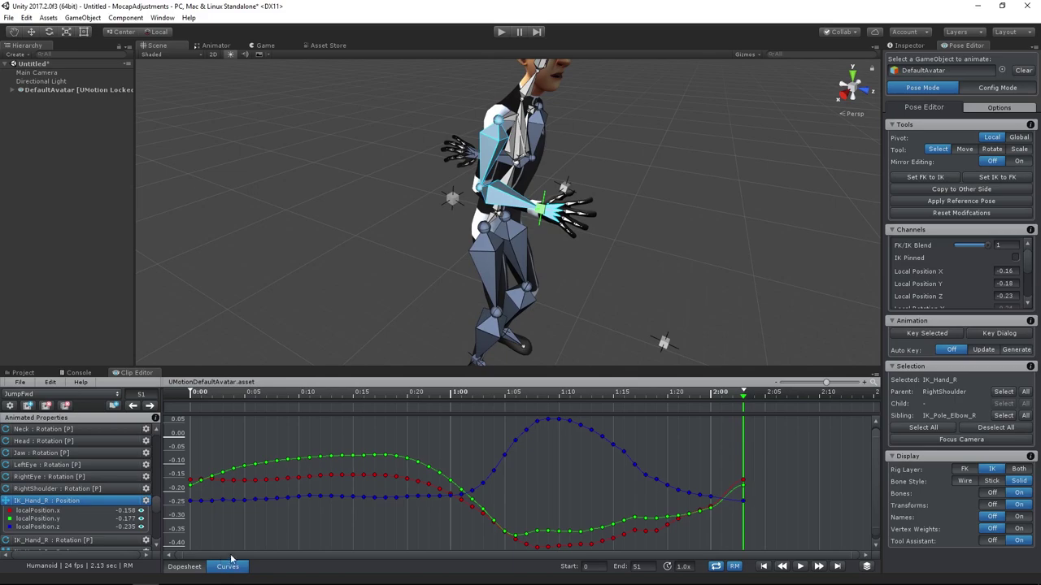
Return to Dopesheet and inspect the remaining hand keys near 2:00 around the final frames.
left_click(186, 568)
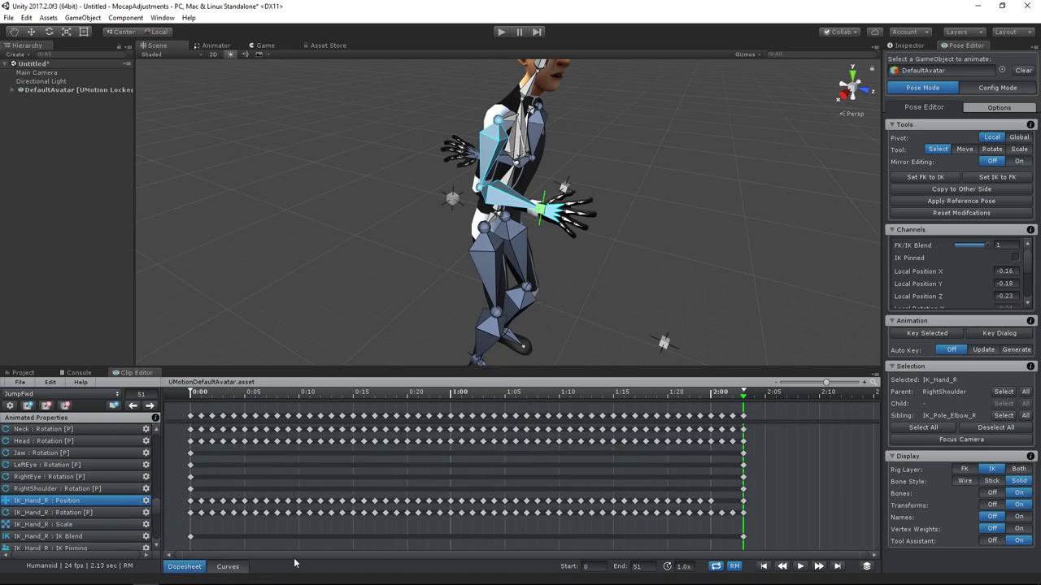
left_click(762, 493)
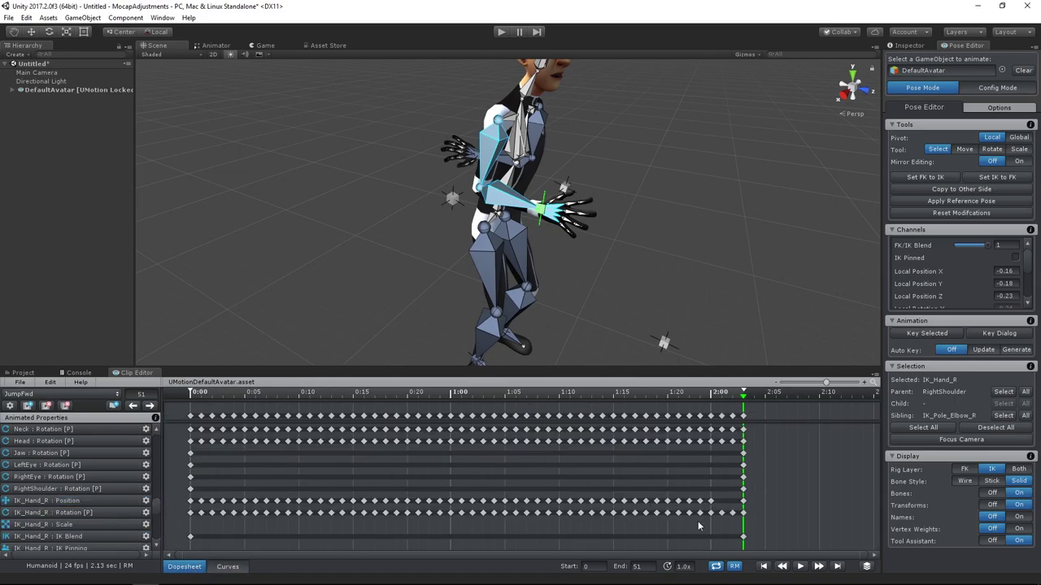
left_click_drag(718, 506, 737, 524)
left_click(737, 524)
left_click_drag(715, 399, 742, 400)
left_click_drag(750, 264, 612, 243, "alt")
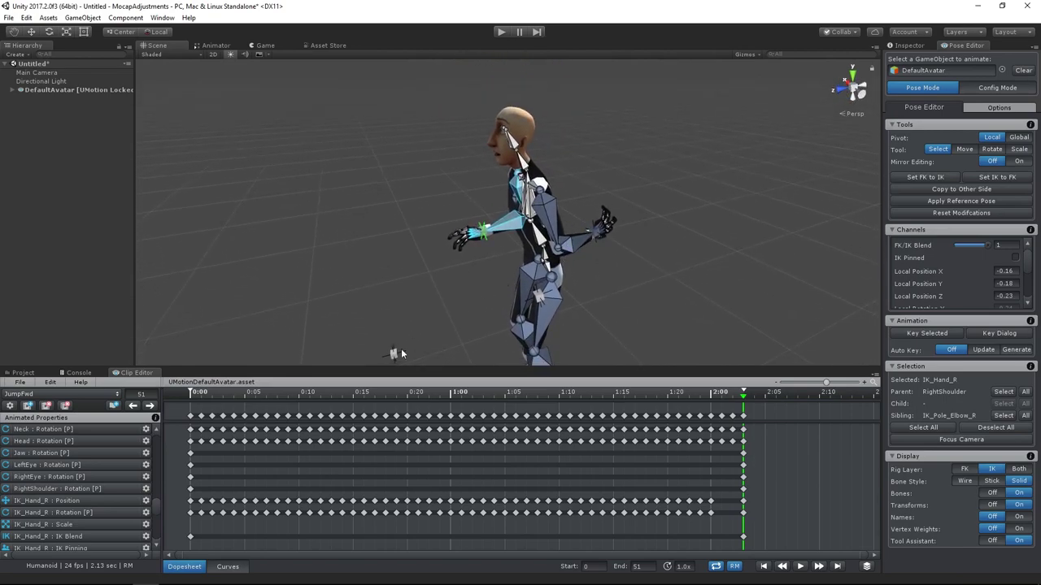
At frame 0, copy the right arm's position and rotation to the other side.
left_click(194, 393)
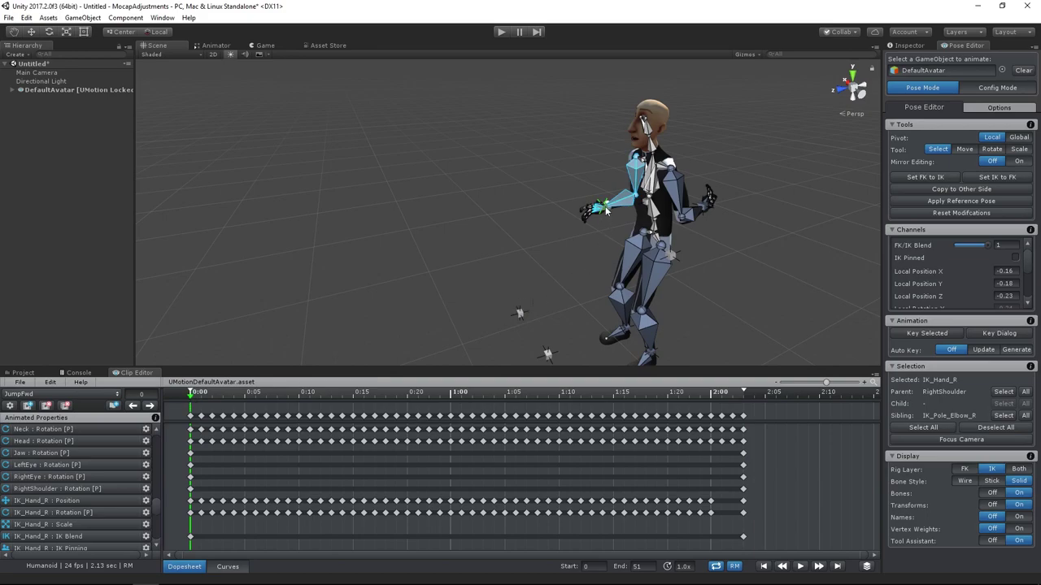
left_click(966, 191)
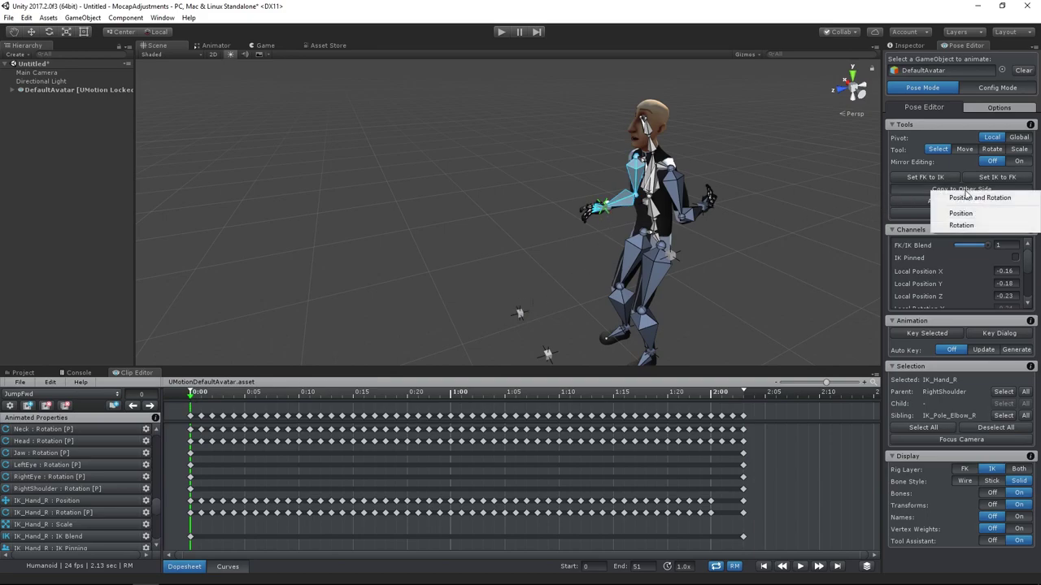
left_click(966, 199)
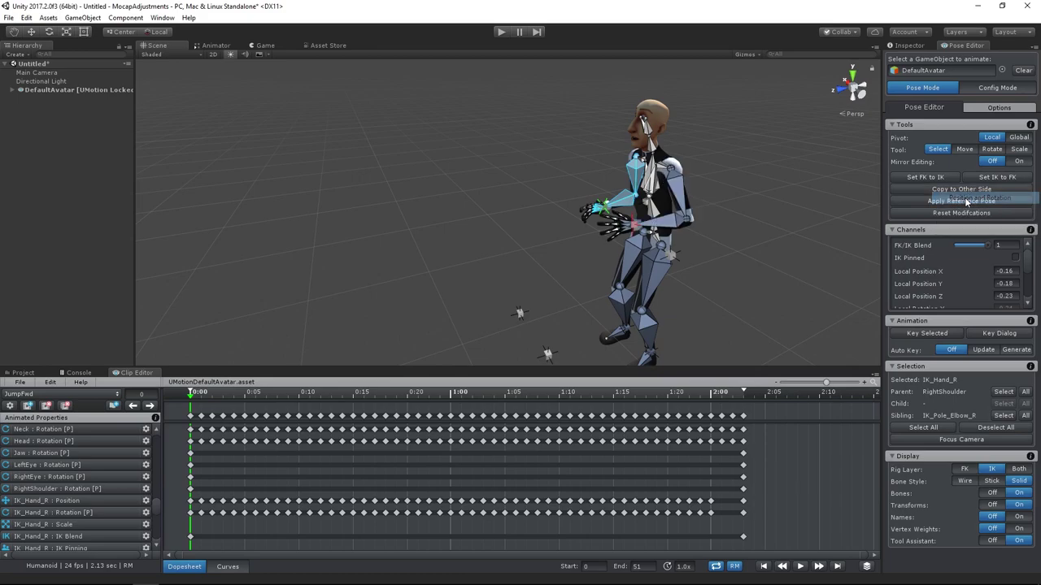
Reset the right elbow pole target to its reference pose.
left_click_drag(716, 236, 631, 246, "alt")
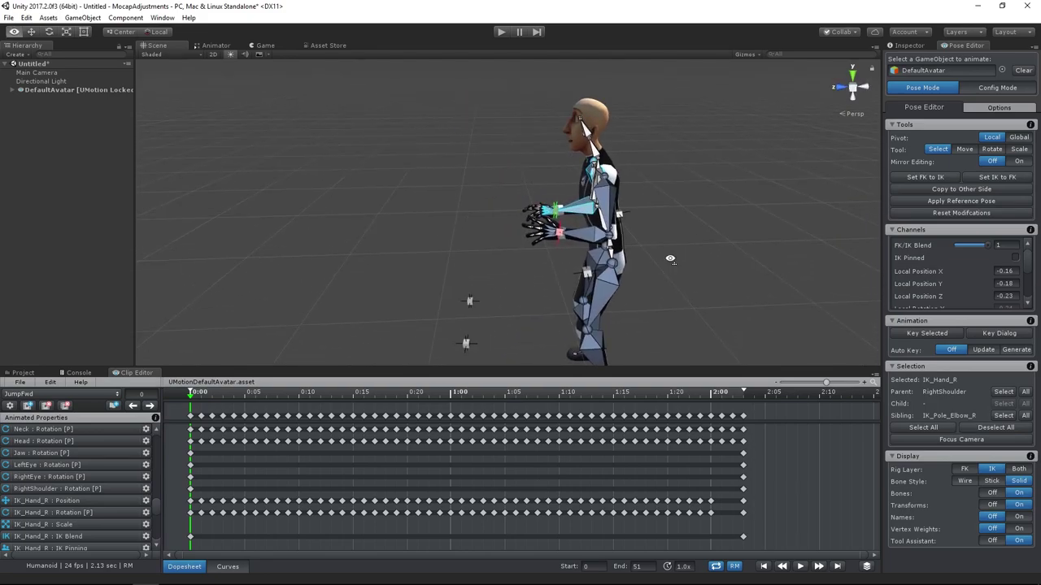
left_click(622, 216)
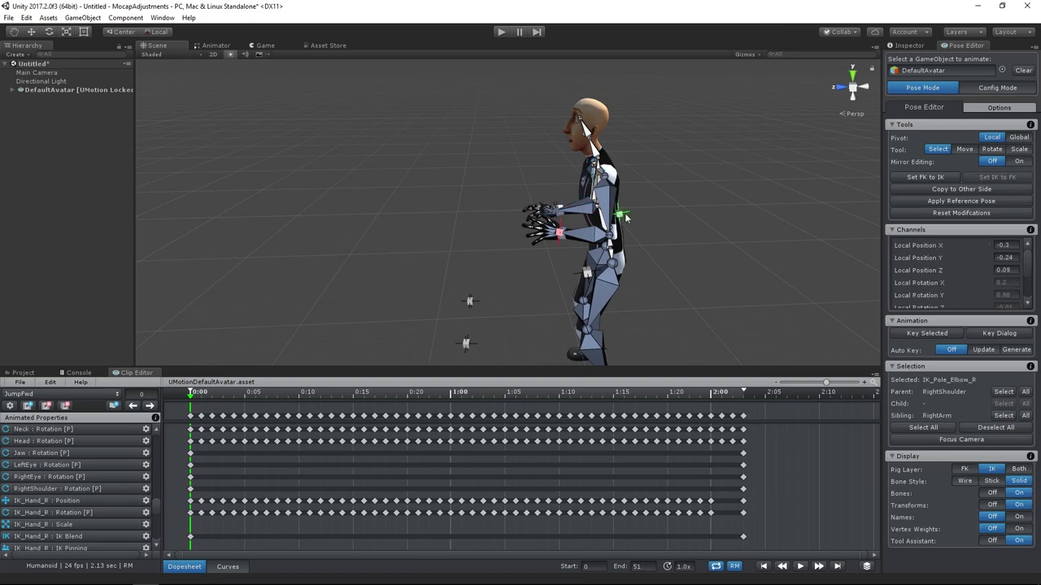
left_click(958, 200)
left_click(967, 210)
left_click(723, 230)
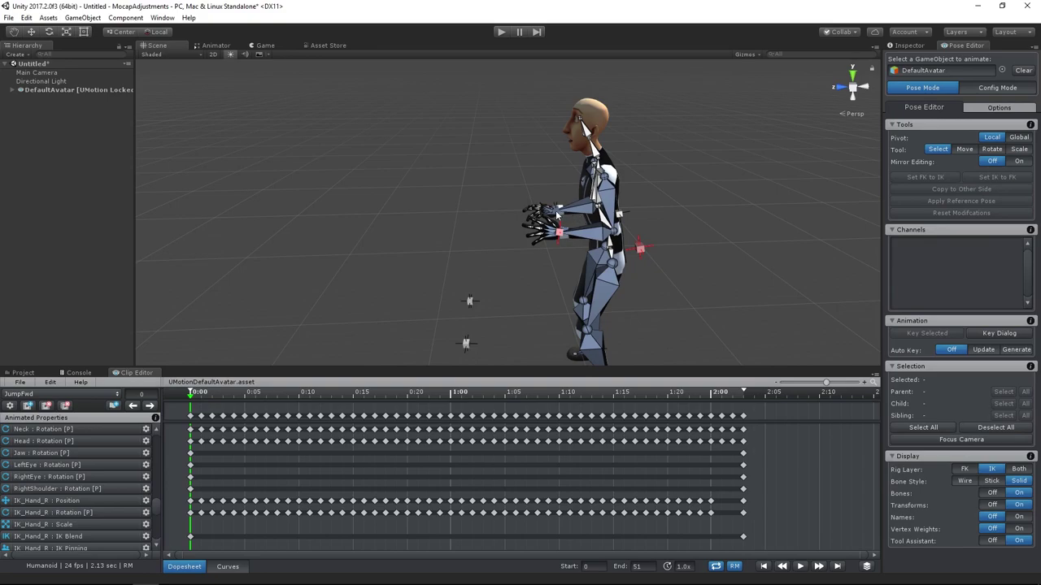
Key all modified bones for the left hand IK target and left elbow pole at frame 0.
left_click(560, 234)
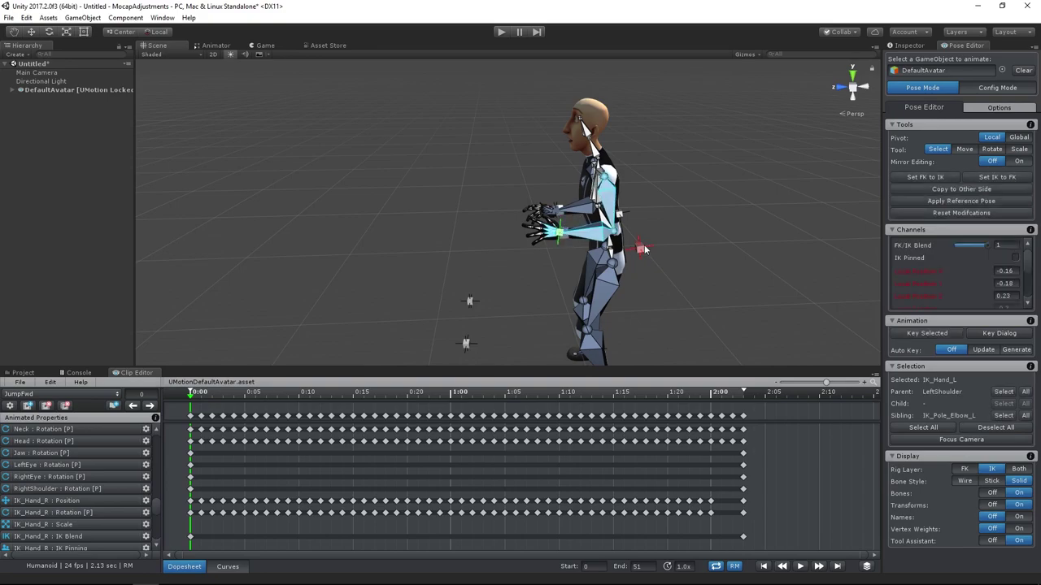
left_click(640, 248, "shift")
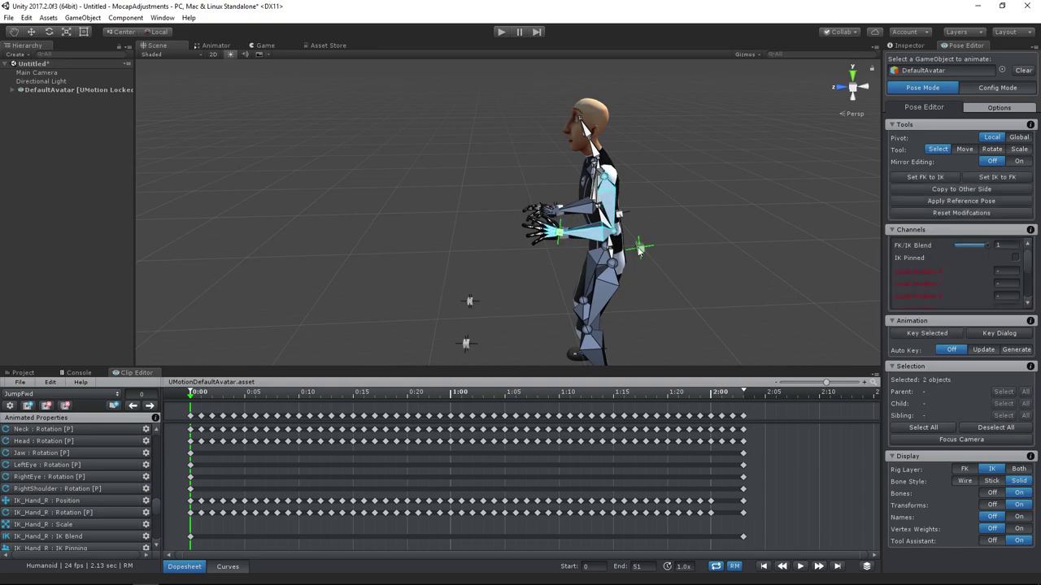
key("k")
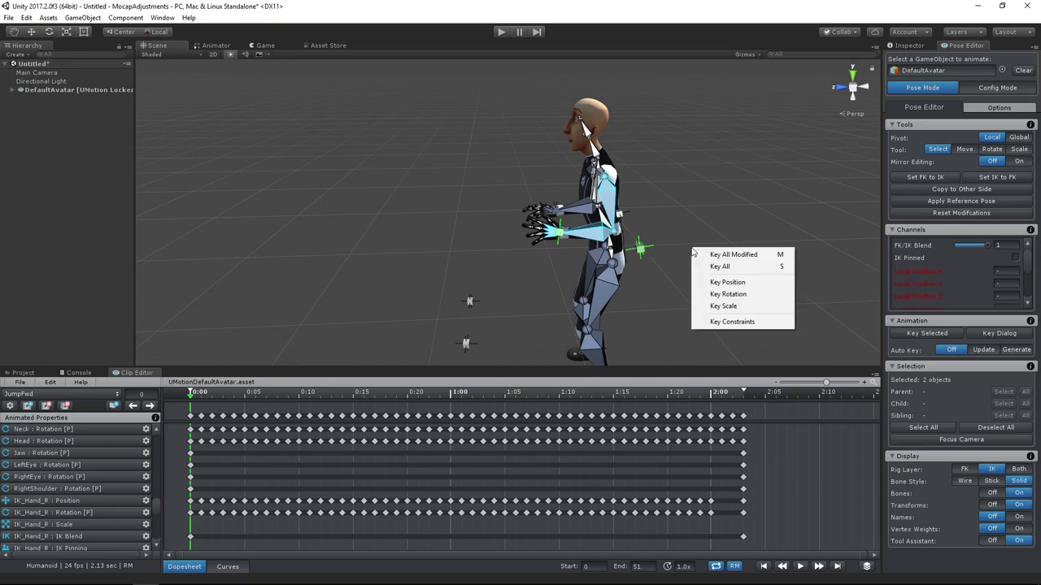
left_click(731, 269)
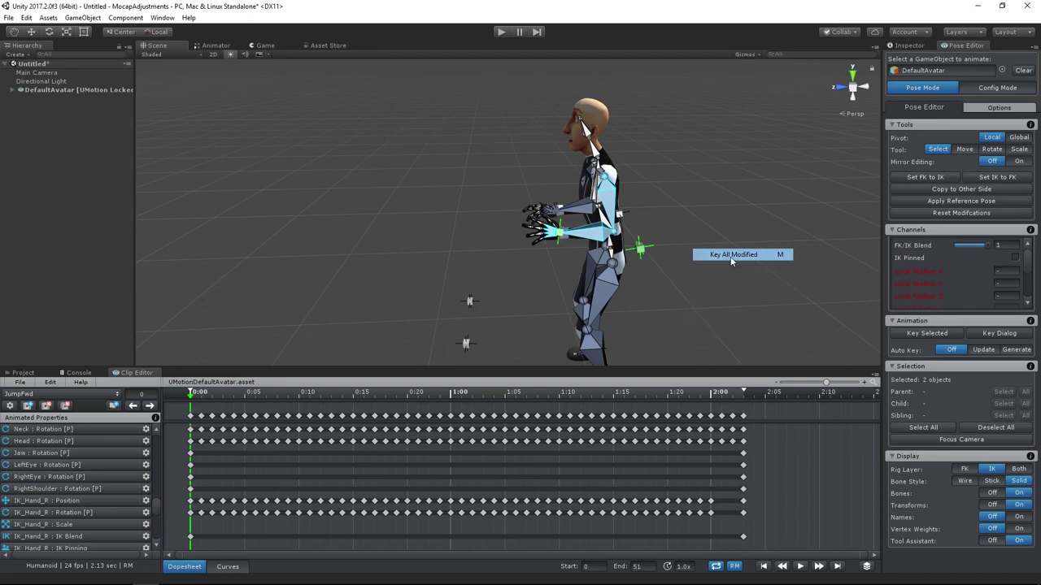
left_click(720, 271)
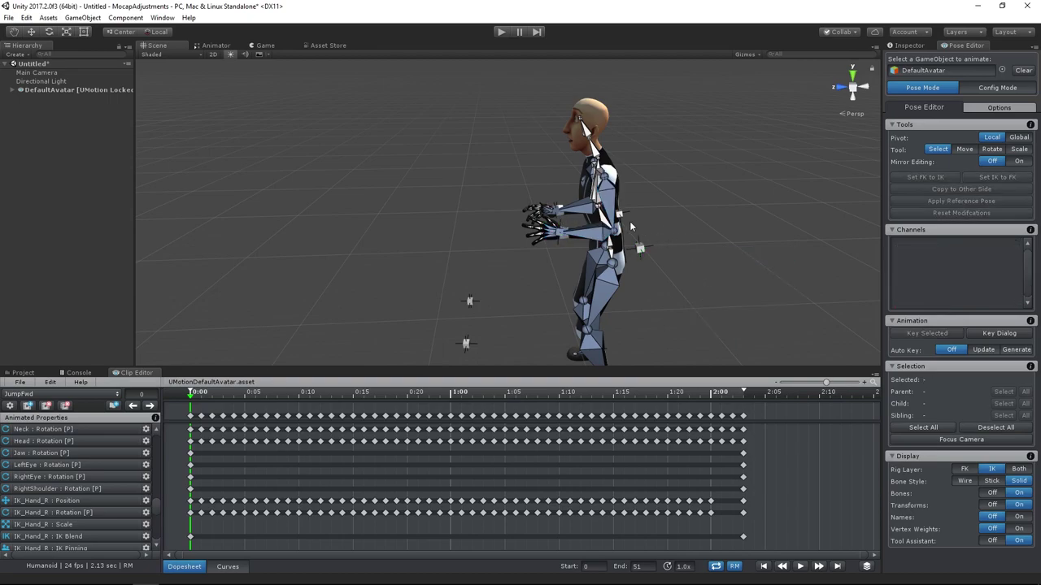
left_click(555, 213)
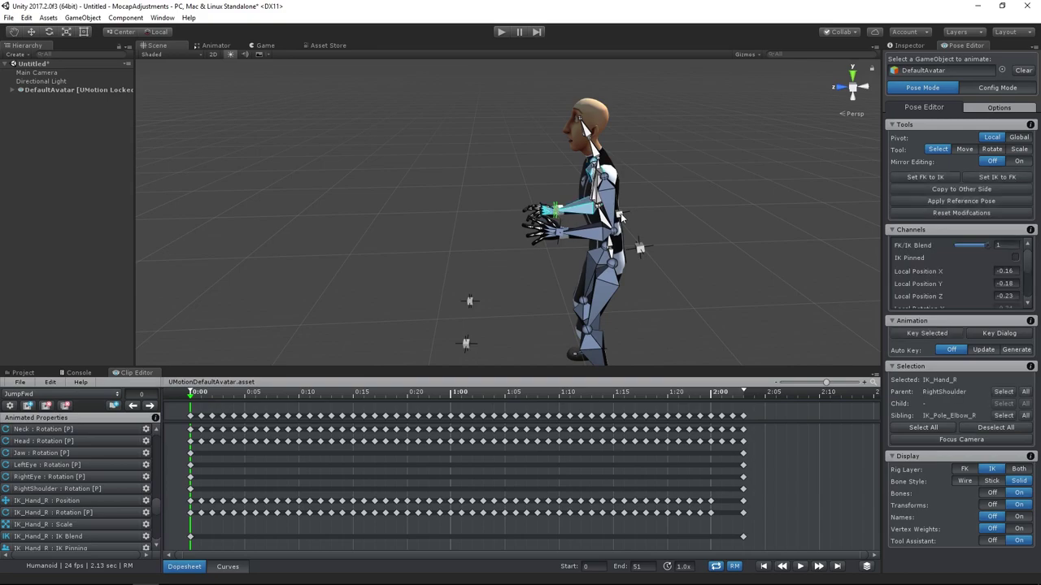
left_click(960, 192)
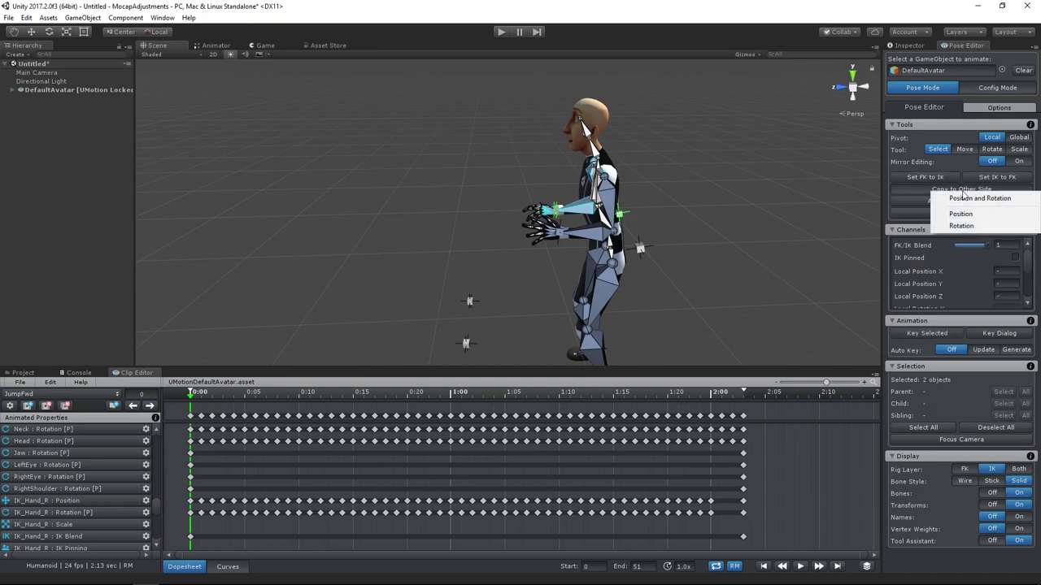
In Pose Editor preferences, bind Minus to Tools / Copy To Other Side / Position & Rotation.
left_click(881, 202)
left_click(50, 382)
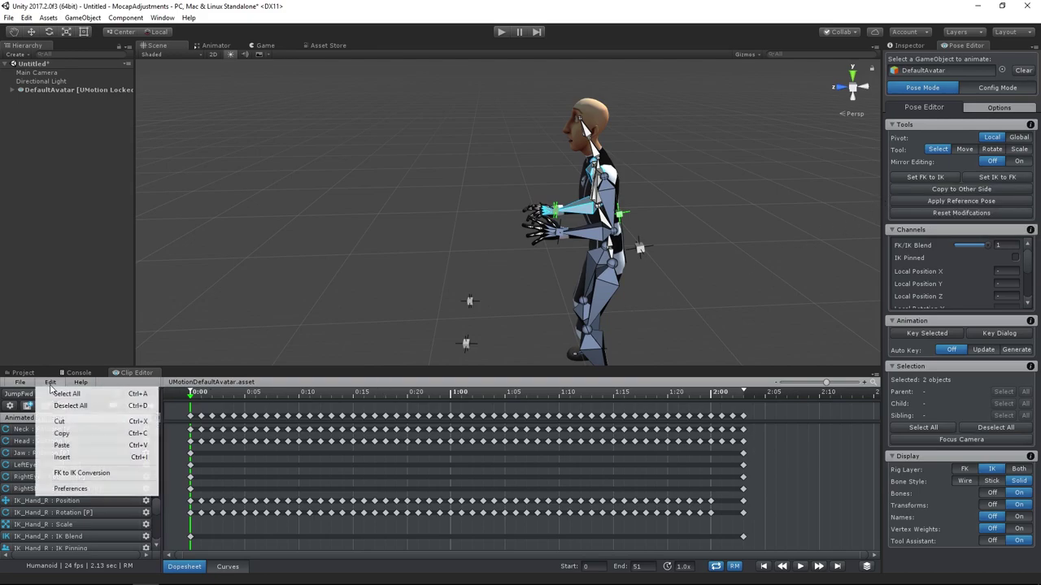
left_click(81, 491)
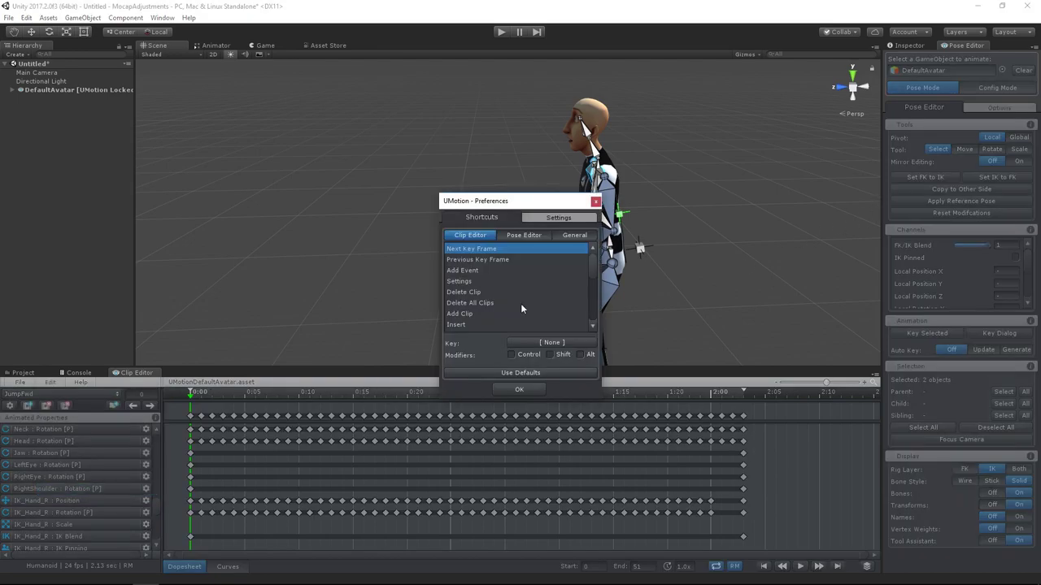
left_click(522, 236)
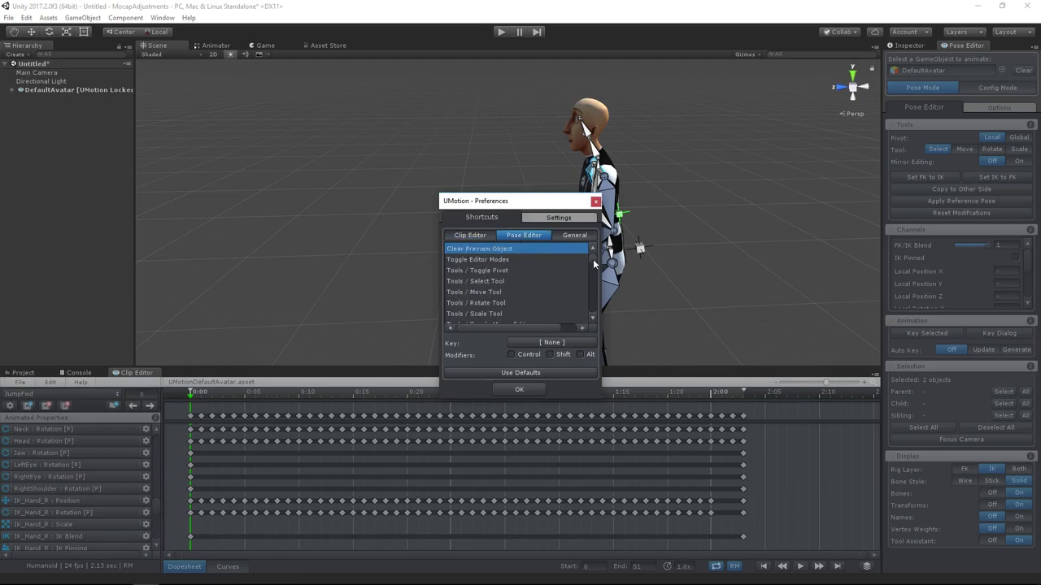
left_click_drag(592, 258, 593, 271)
left_click(532, 283)
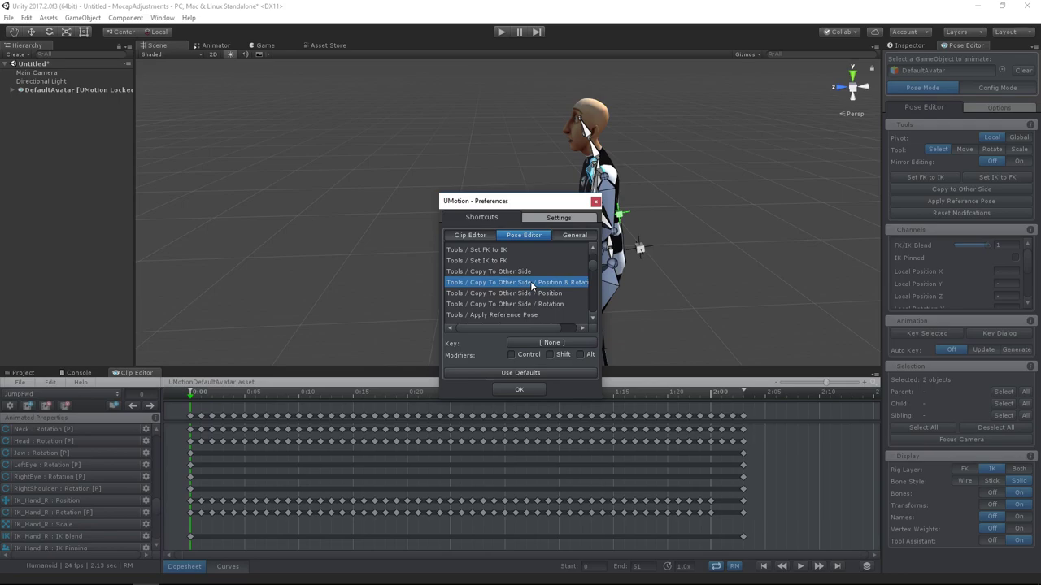
left_click(551, 344)
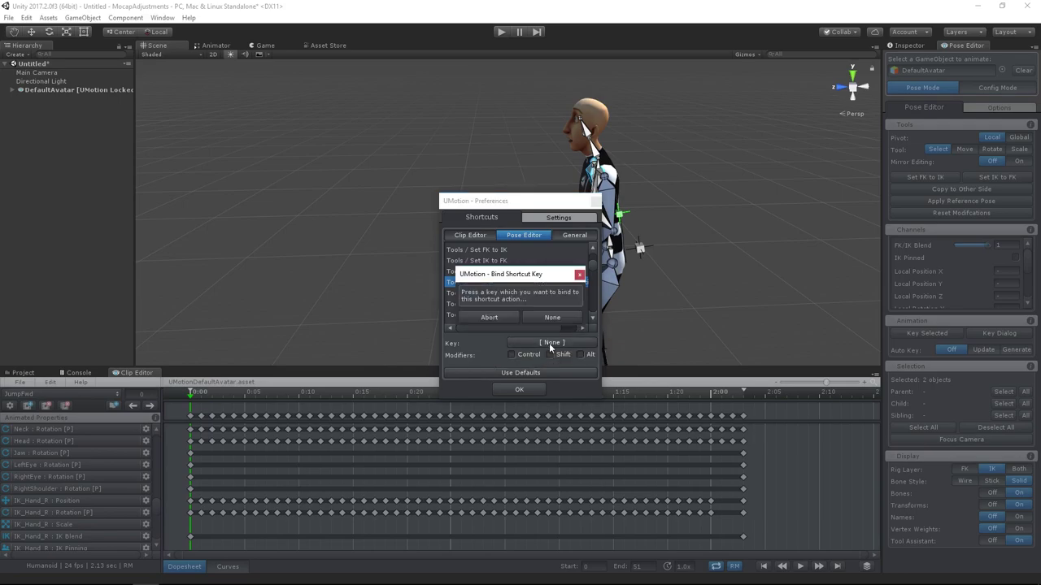
key("minus")
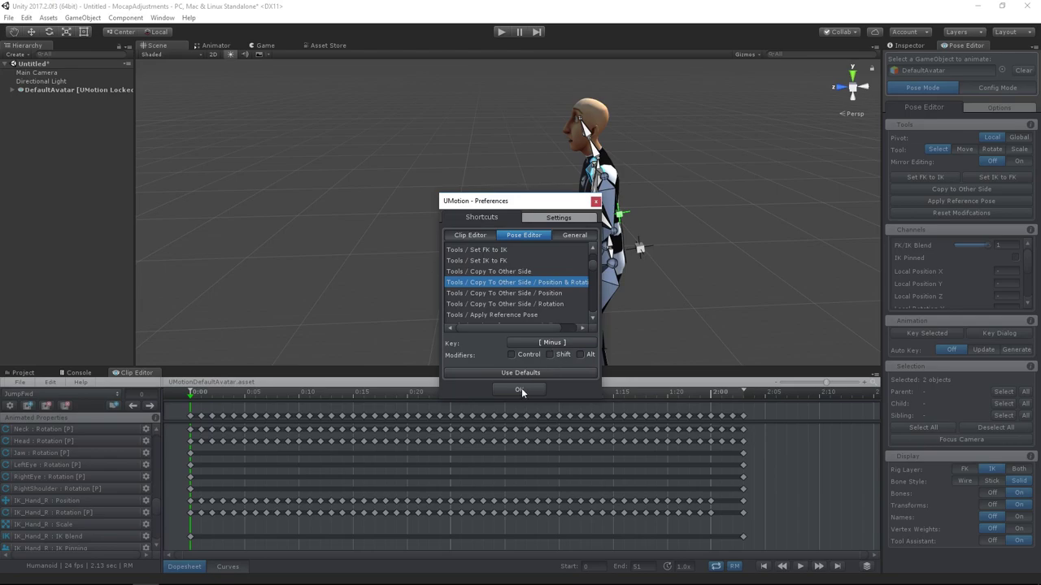
left_click(520, 389)
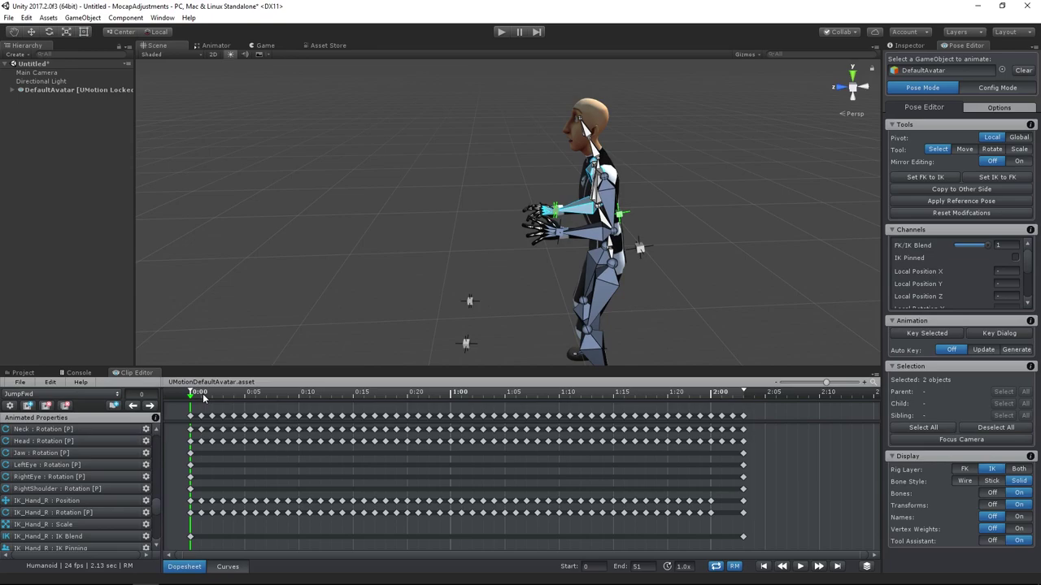
At frame 1, mirror the right arm onto the left, set Auto Key to Generate, and mirror again.
key("period")
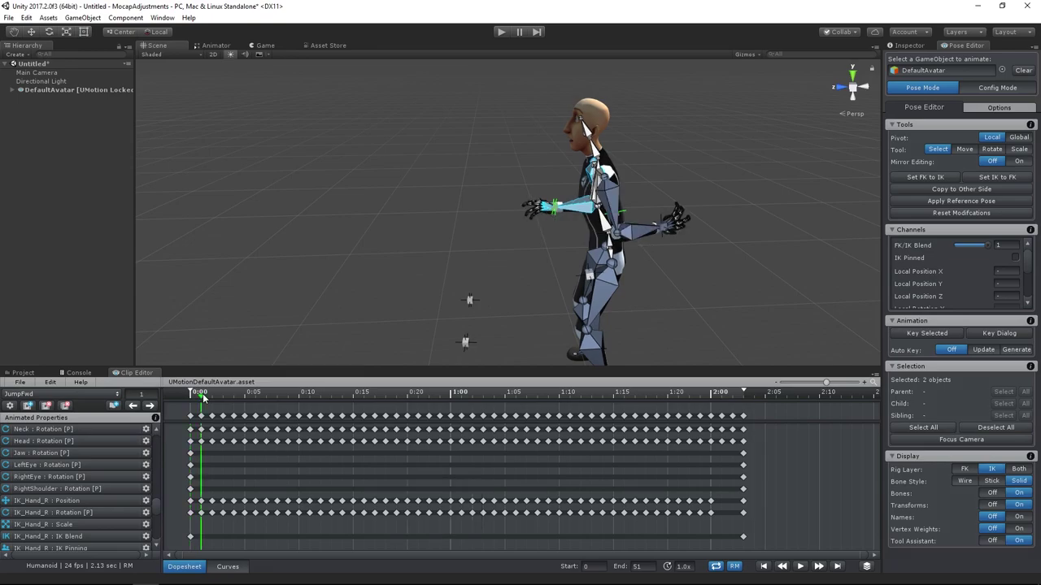
key("minus")
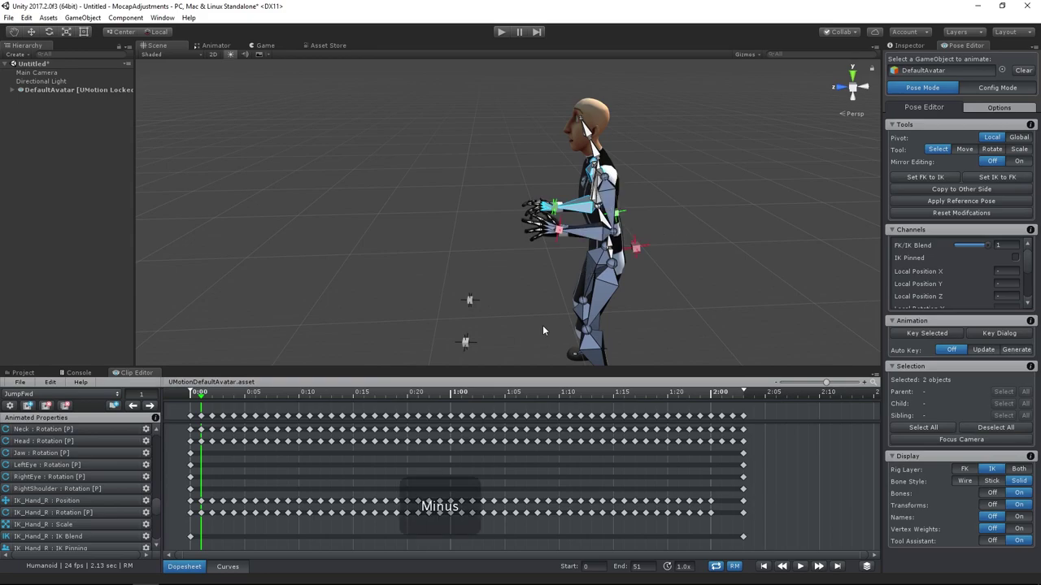
left_click(1016, 350)
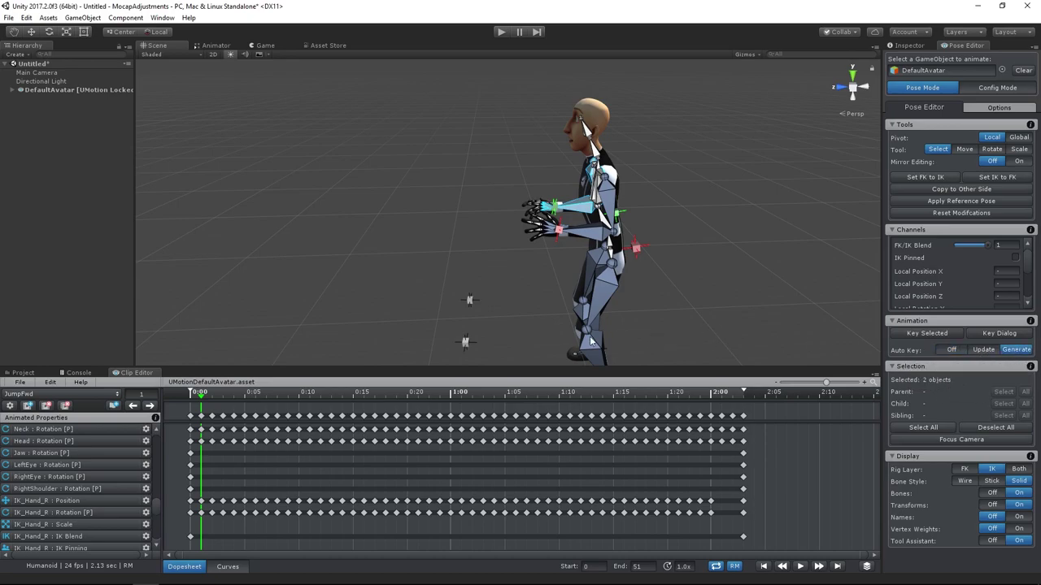
key("ctrl+z")
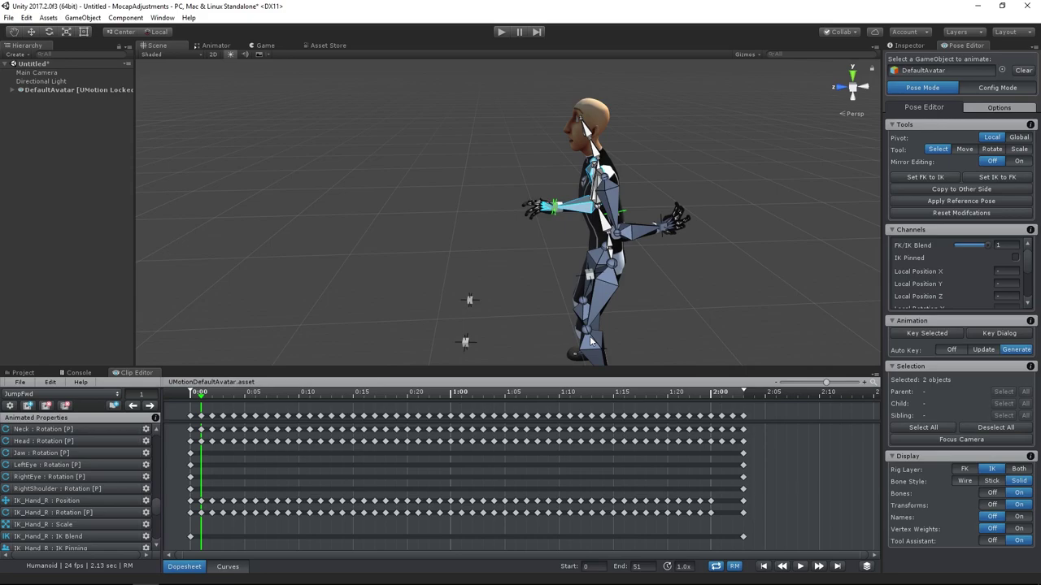
key("minus")
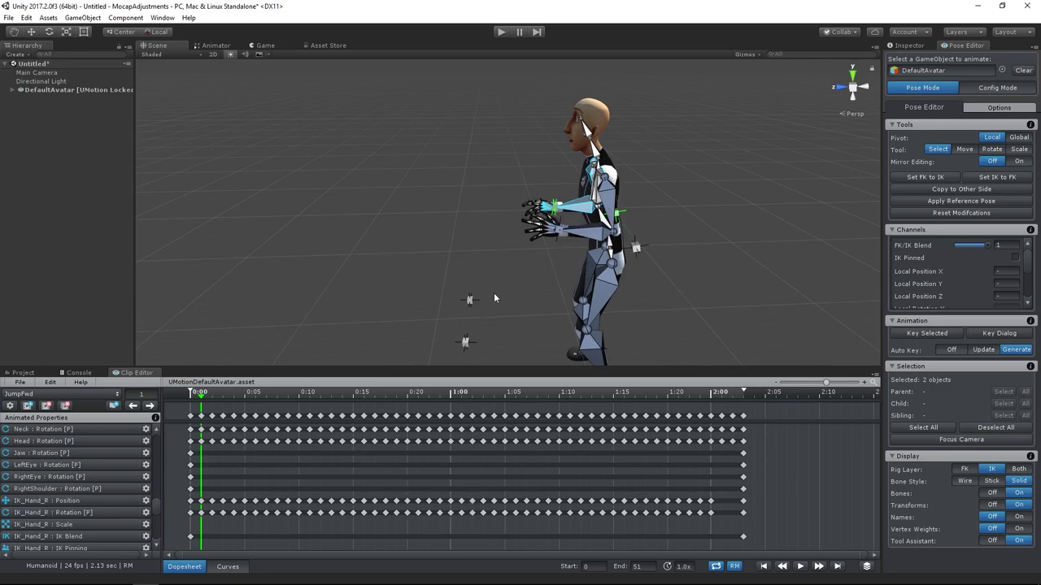
Mirror the right arm's pose onto the left at successive frames from 4 through 51, then scrub back.
key("minus")
key("minus")
key("minus")
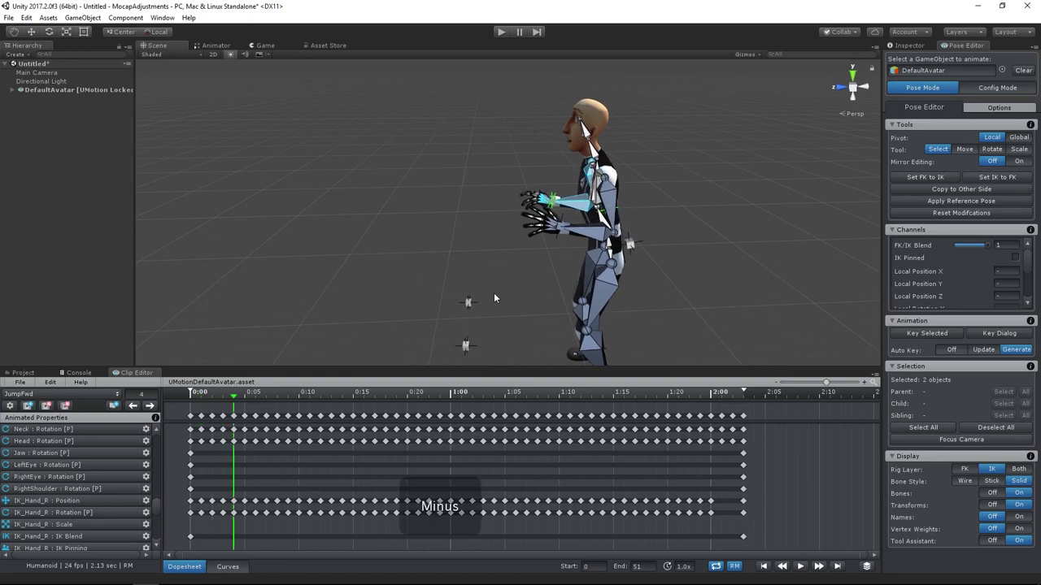
key("minus")
key("minus")
key("minus")
key("minus")
key("minus")
key("minus")
key("minus")
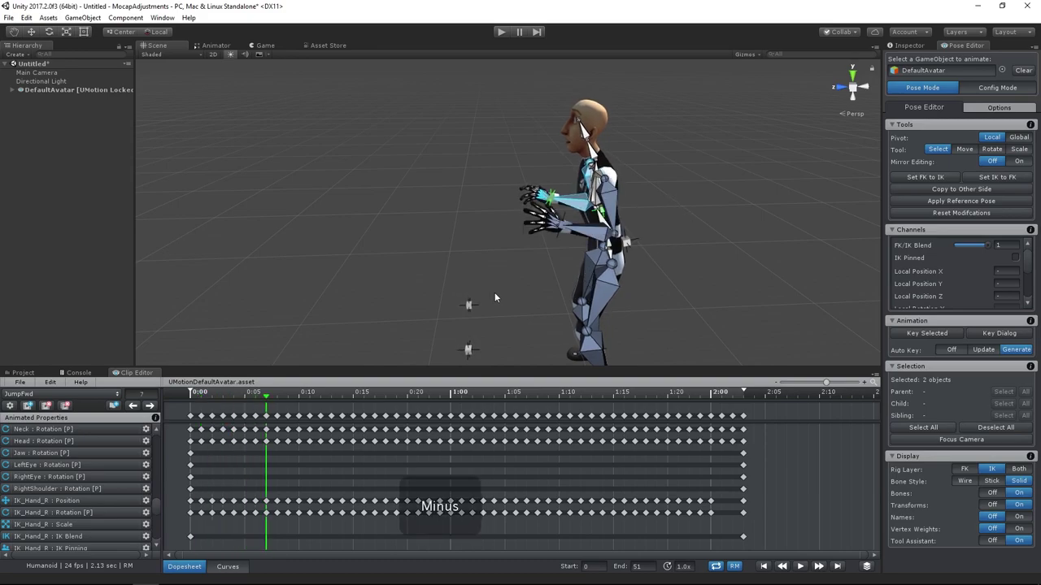
key("minus")
key("minus")
key("minus")
key("minus")
key("minus")
key("minus")
key("minus")
key("minus")
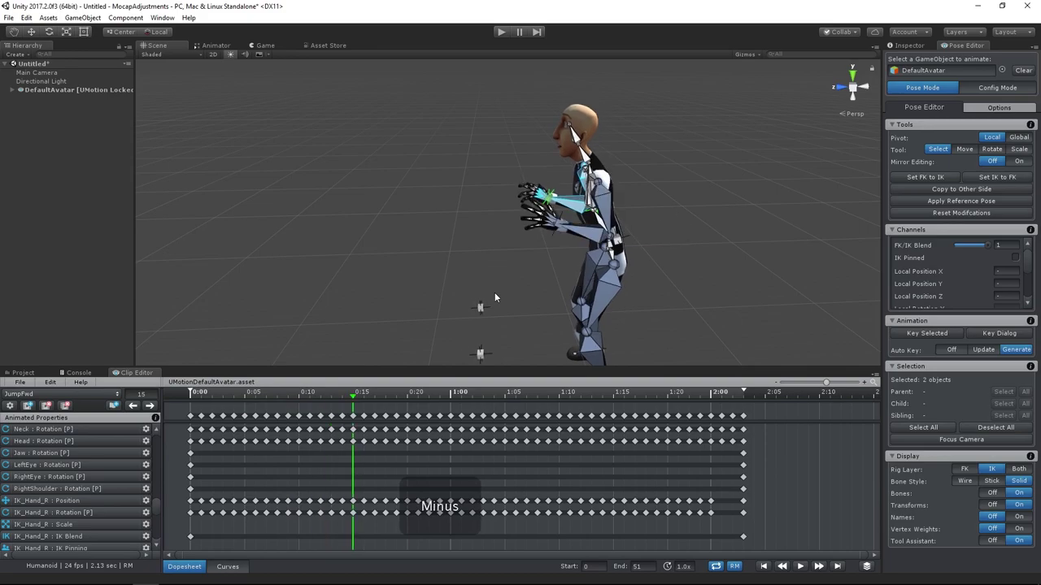
key("minus")
key("minus")
key("minus")
key("minus")
key("minus")
key("minus")
key("minus")
key("minus")
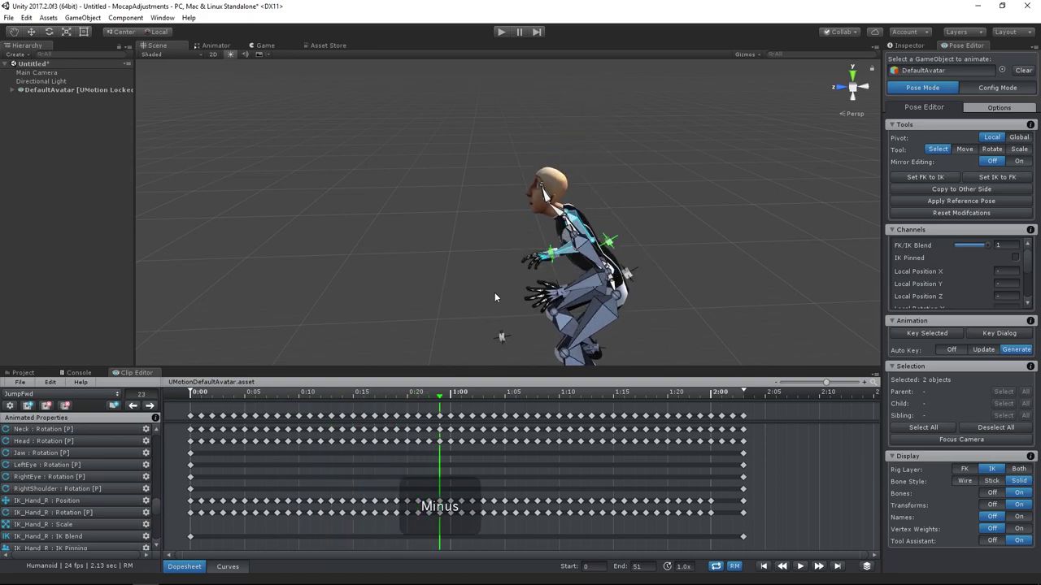
key("period")
key("period")
key("period")
key("period")
key("period")
key("period")
key("period")
key("period")
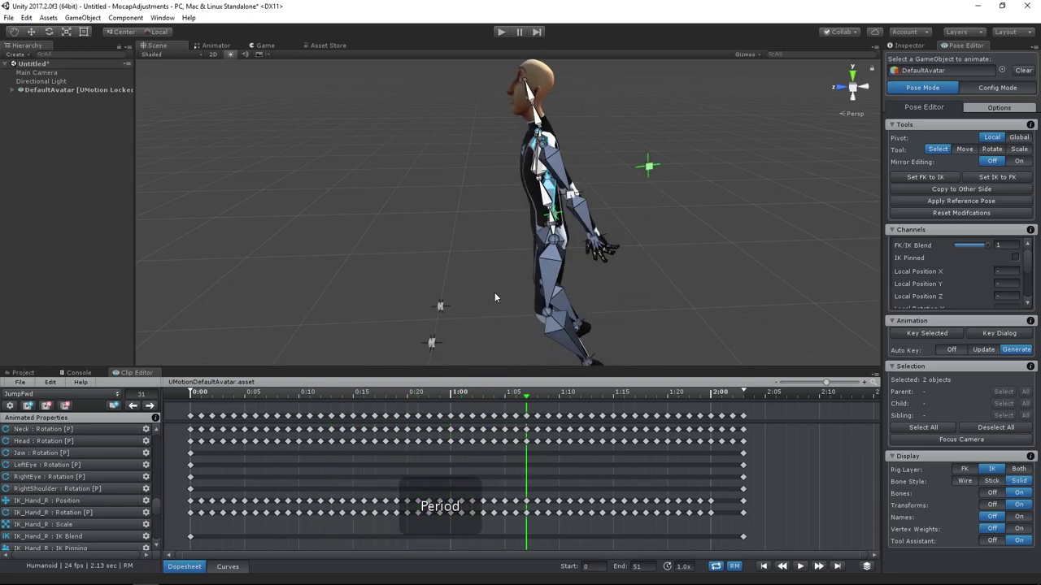
key("minus")
key("minus")
key("minus")
key("minus")
key("minus")
key("minus")
key("minus")
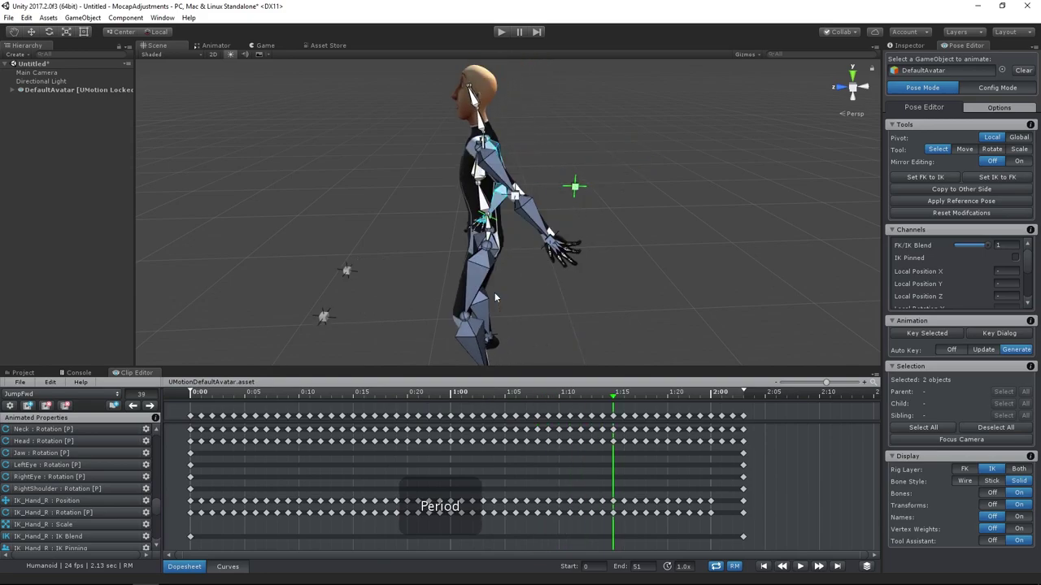
key("minus")
key("minus")
key("minus")
key("minus")
key("minus")
key("minus")
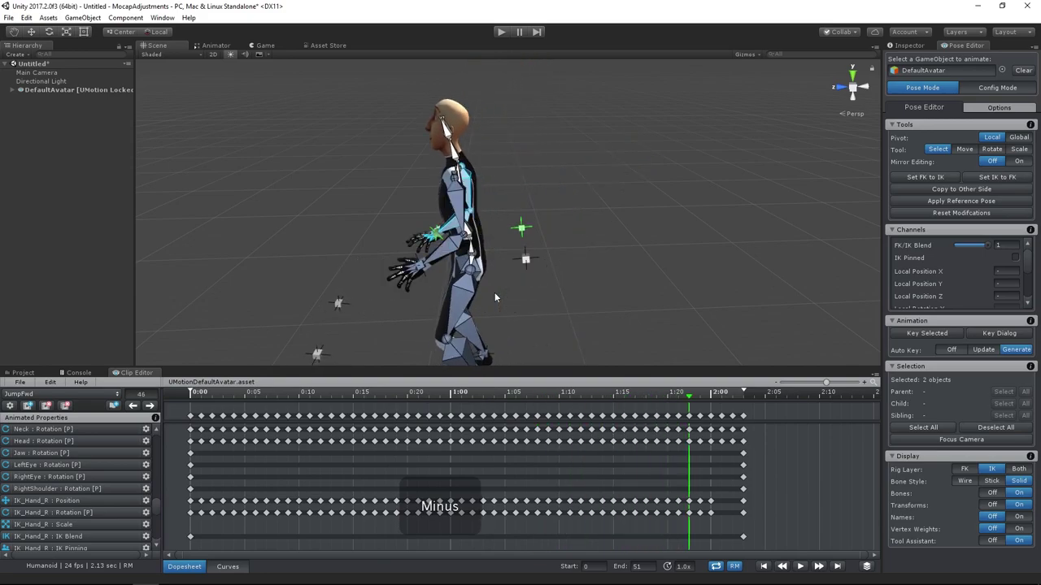
key("period")
key("period")
key("period")
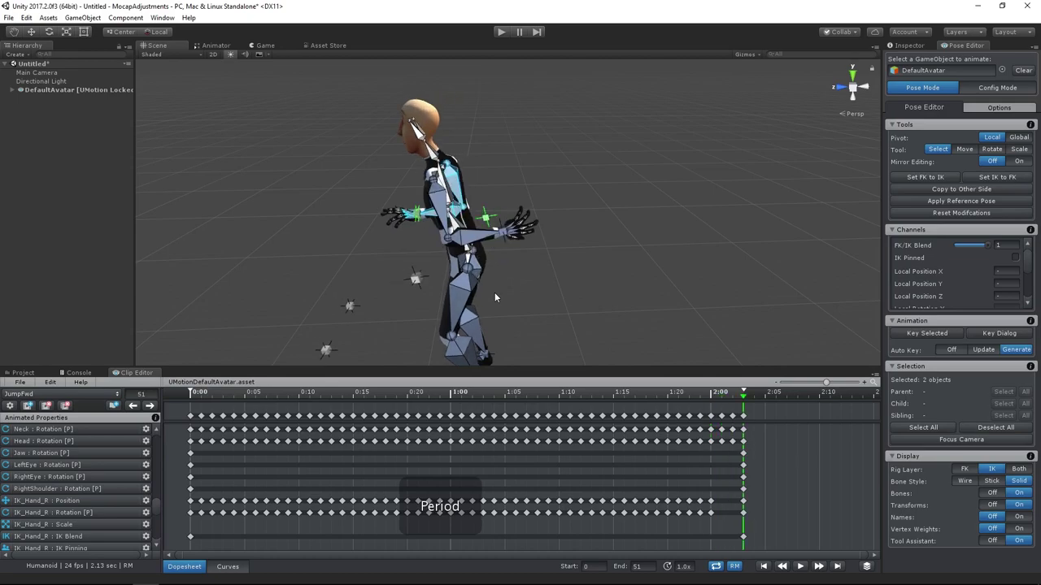
key("minus")
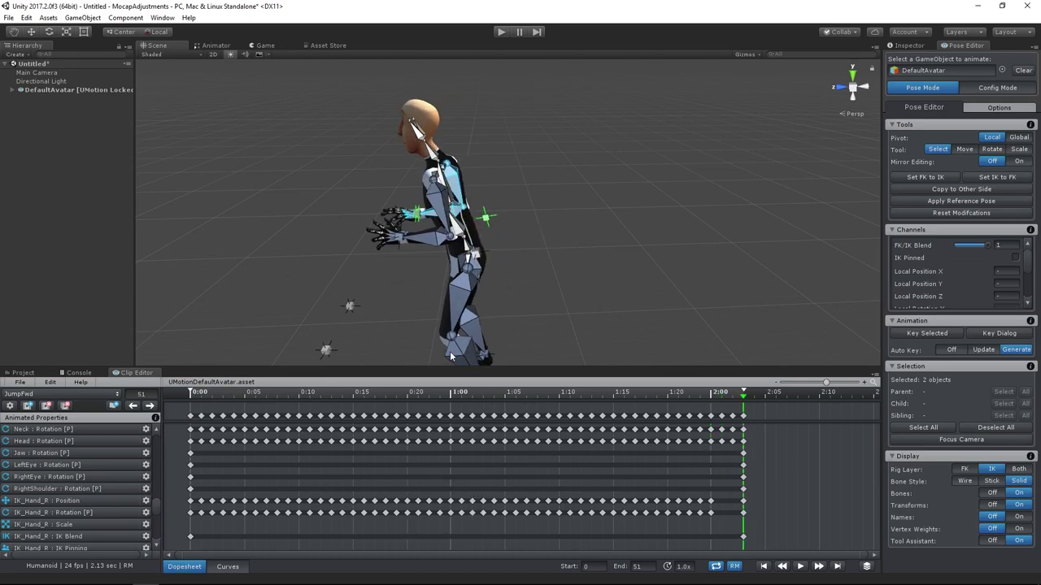
mouse_move(264, 395)
left_mouse_down()
mouse_move(209, 396)
mouse_move(343, 399)
mouse_move(246, 399)
left_mouse_up()
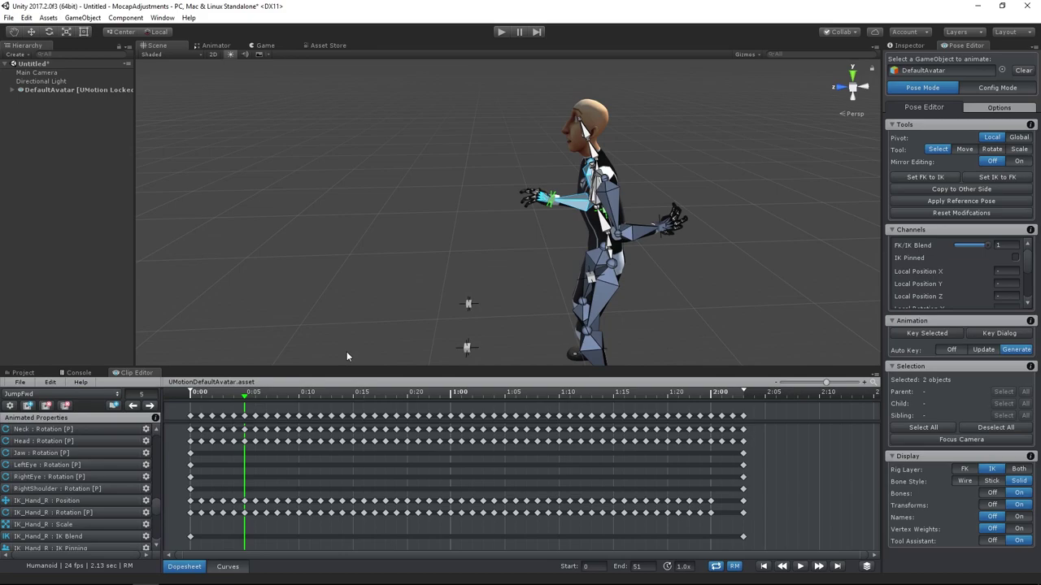
Undo the last mirror and delete the final IK_Hand_L position and rotation keys near 2:00.
key("ctrl+z")
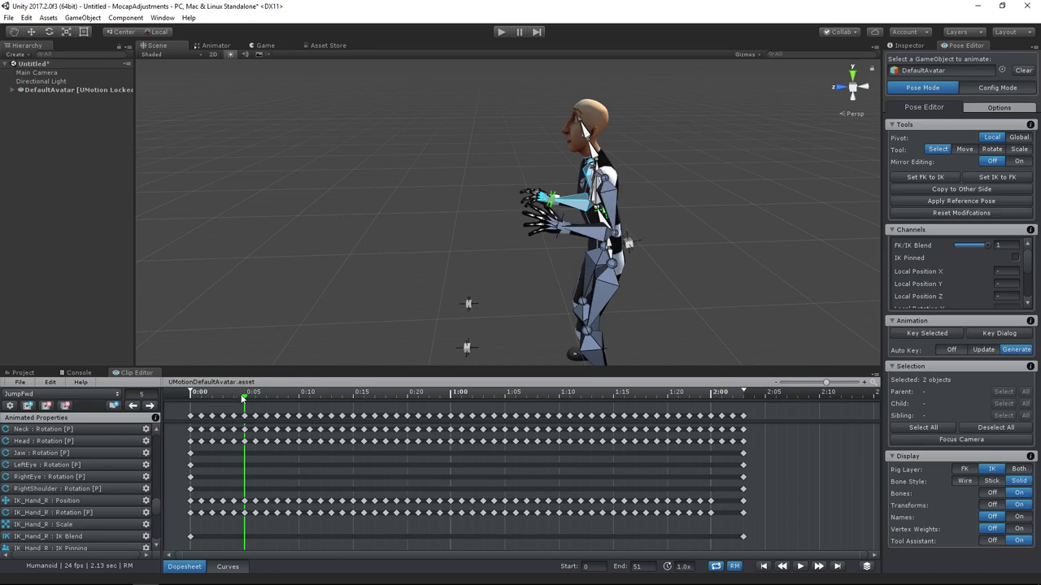
left_click_drag(242, 397, 718, 397)
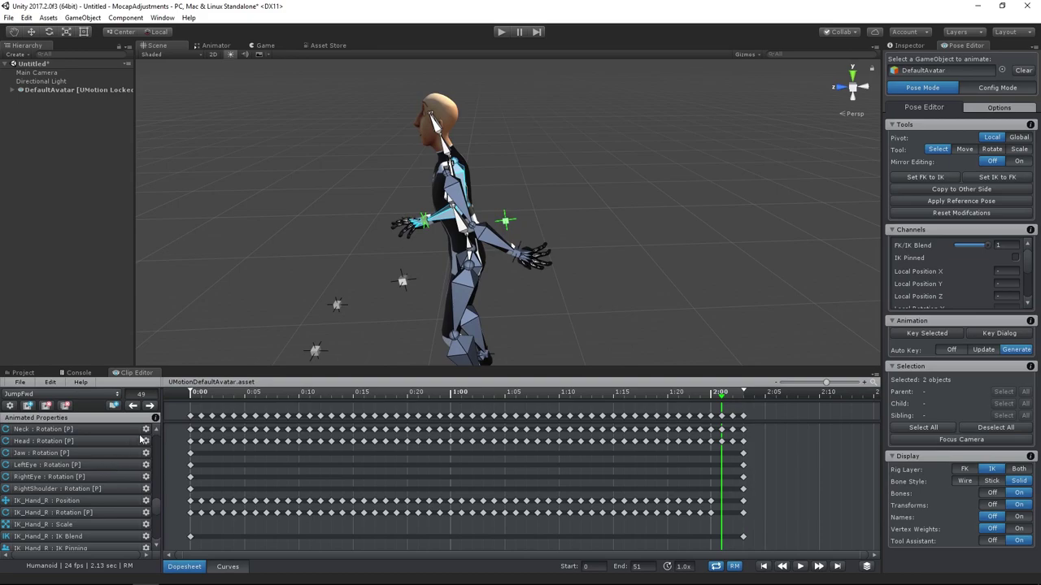
left_click(517, 255)
key("shift+c")
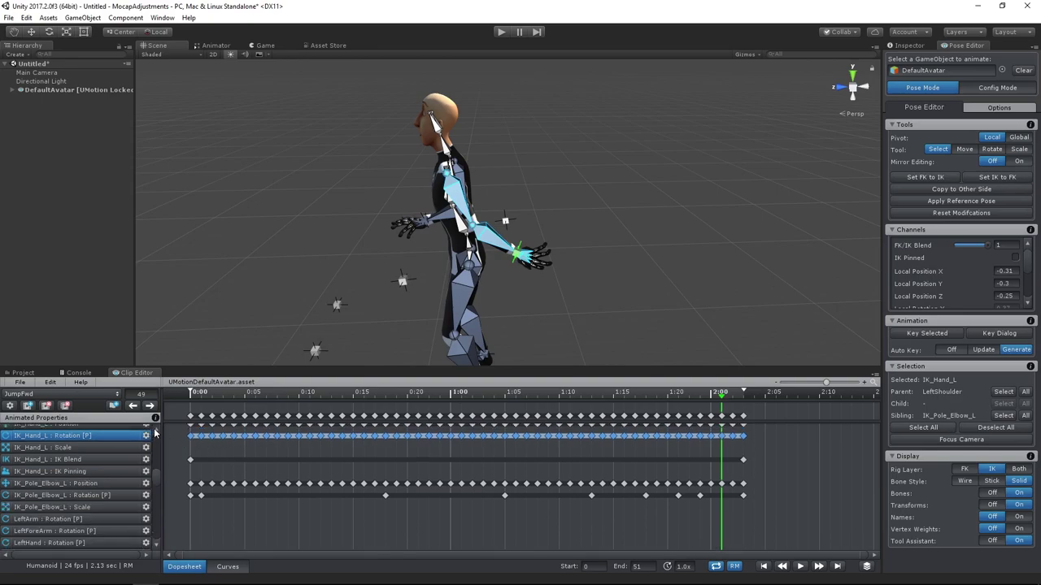
left_click(697, 480)
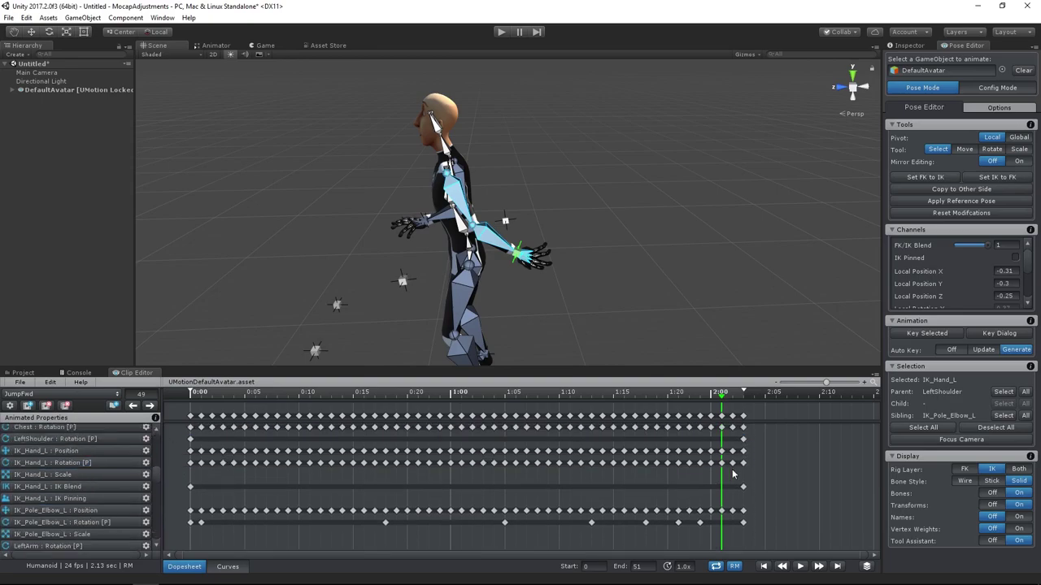
left_click_drag(719, 446, 740, 480)
key("Delete")
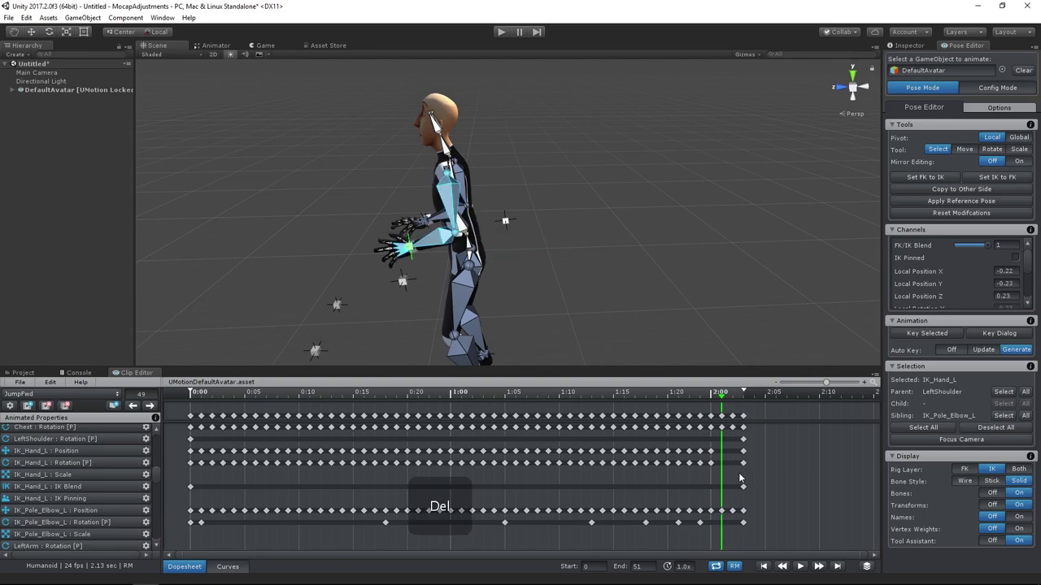
Check the left arm across frames 50 down to 41, inspecting the IK_Pole_Elbow_L end keys.
left_click(732, 401)
left_click(713, 402)
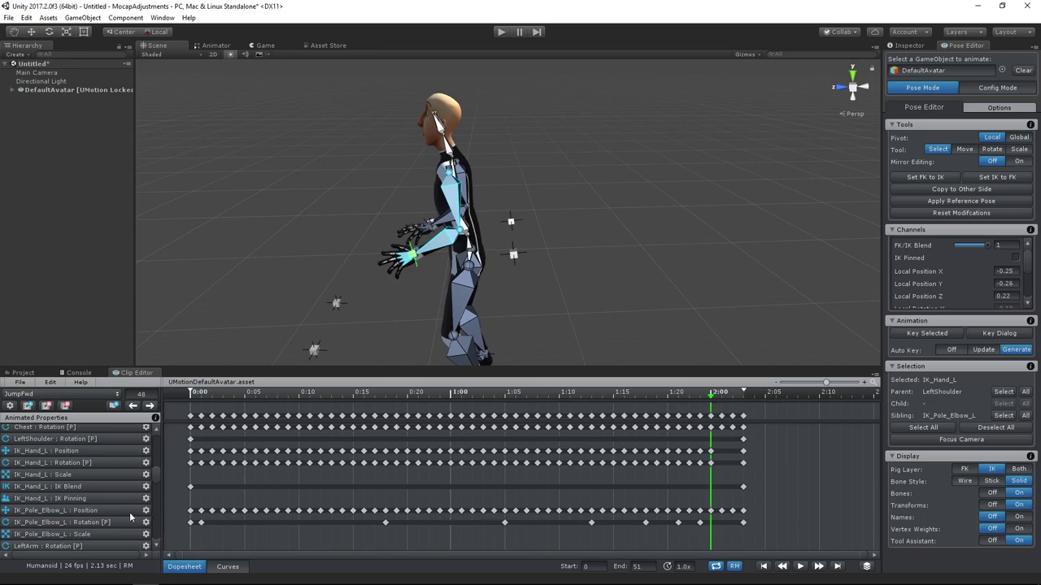
left_click_drag(717, 502, 737, 523)
left_click(737, 523, "alt")
left_click_drag(722, 402, 193, 403)
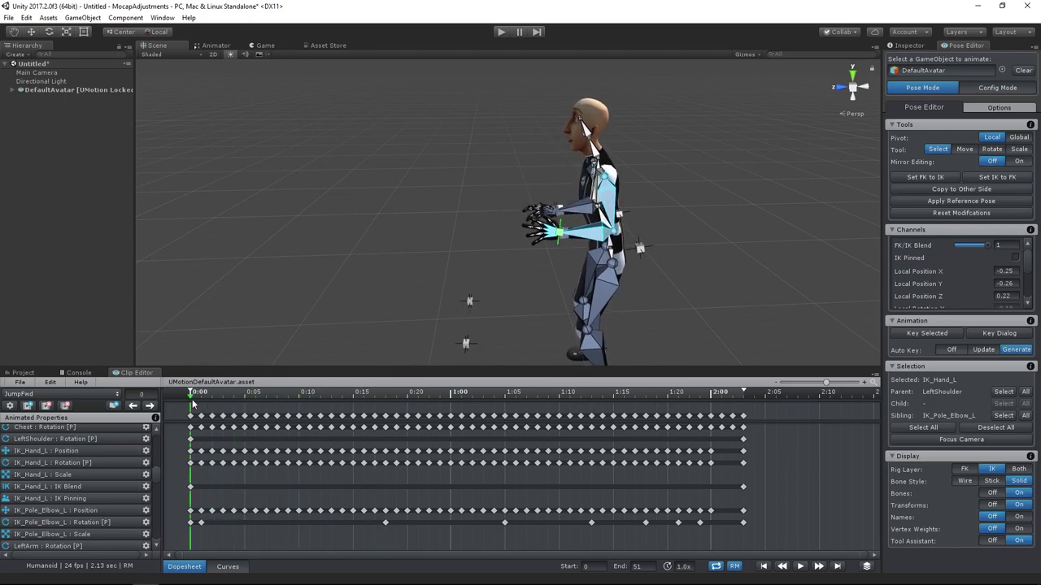
Deselect IK_Hand_L, turn Auto Key off, and restore all shortcuts to their defaults in Preferences.
left_click(511, 304)
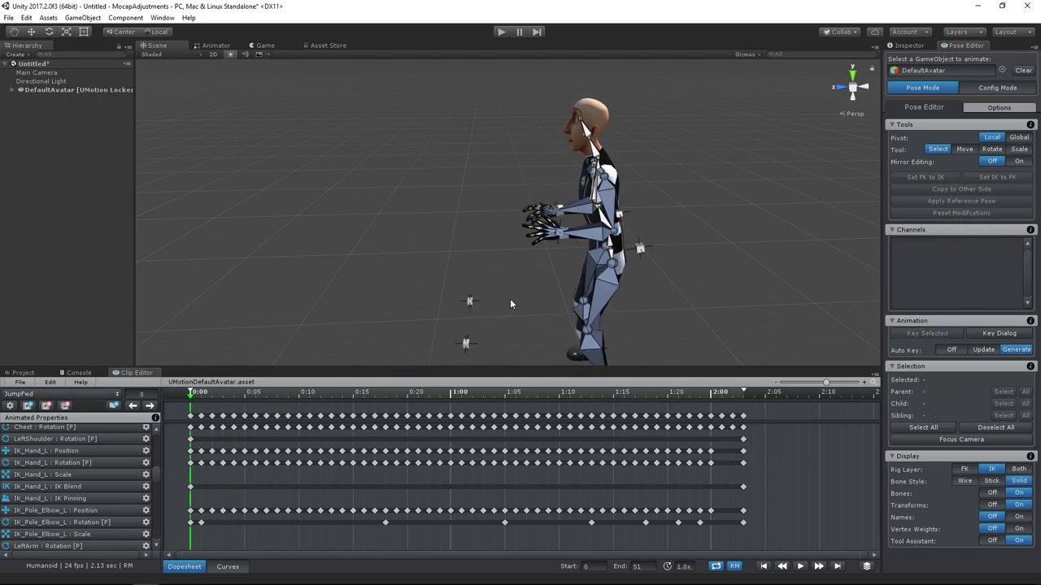
left_click(953, 351)
left_click(54, 383)
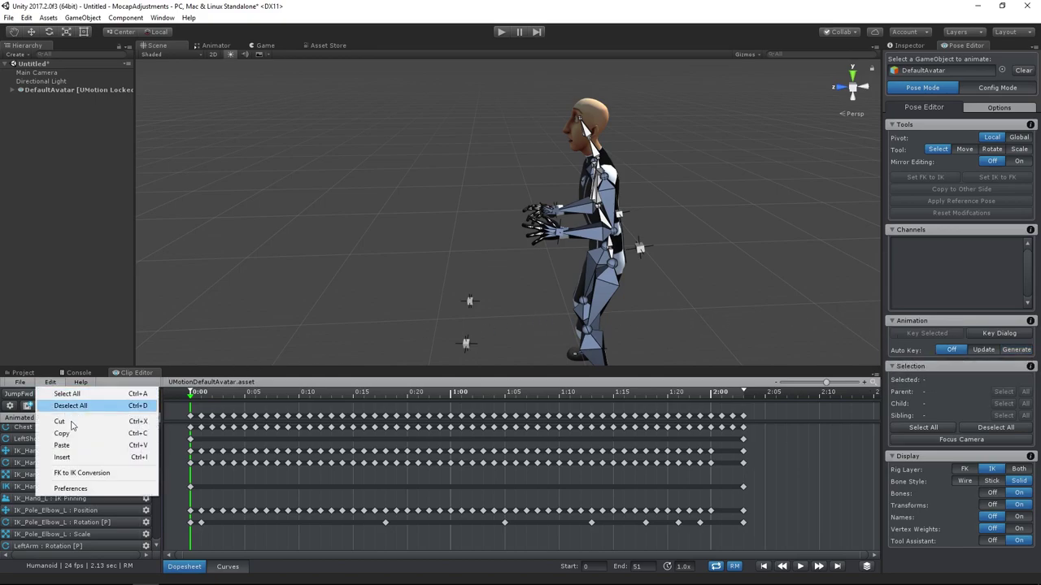
left_click(116, 486)
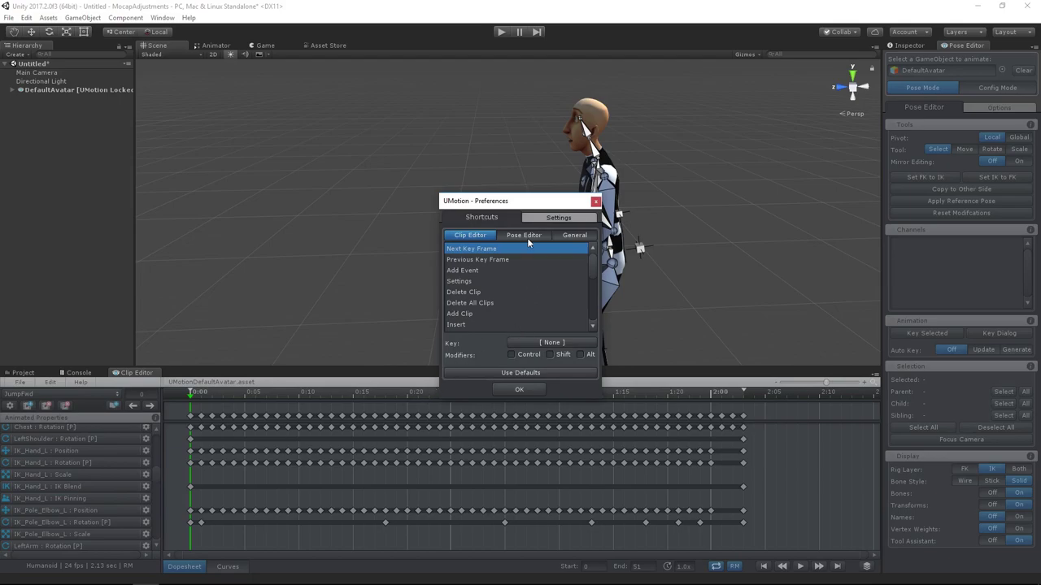
left_click(537, 373)
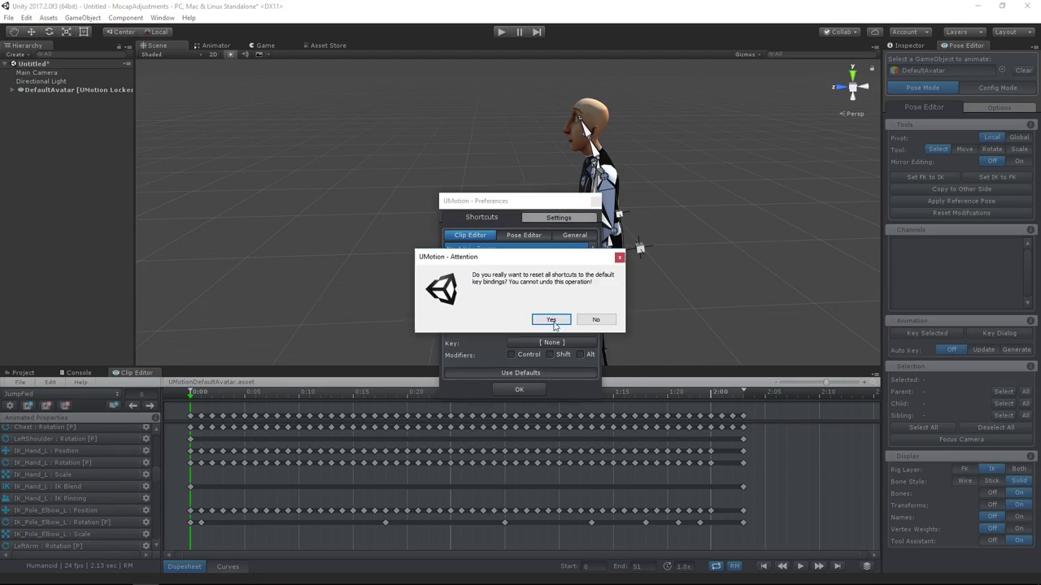
left_click(553, 328)
Create an Additive-blended layer named 'Additive Corrections' above the Base Layer.
left_click(520, 390)
left_click(867, 566)
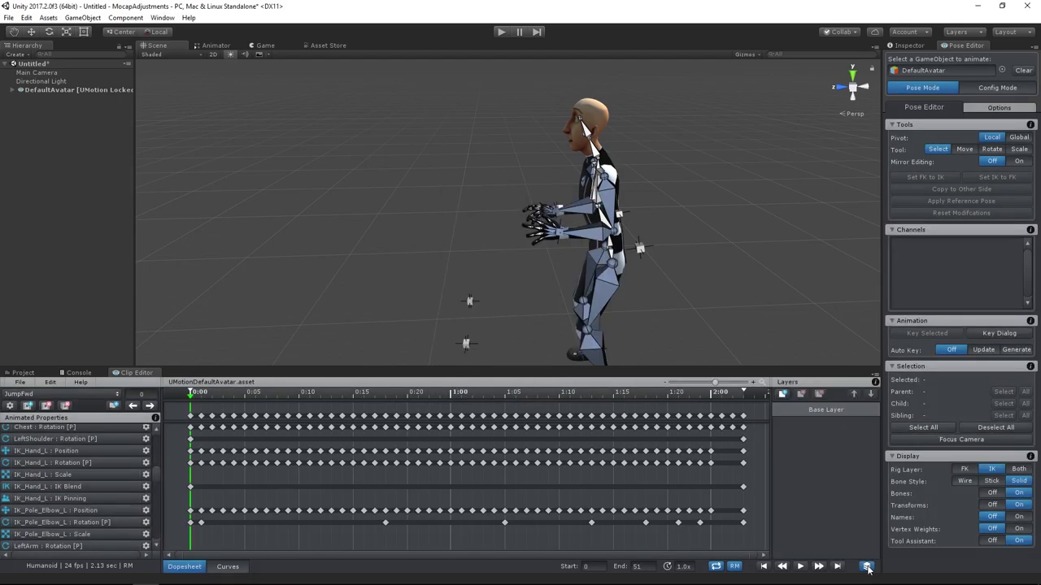
left_click(783, 394)
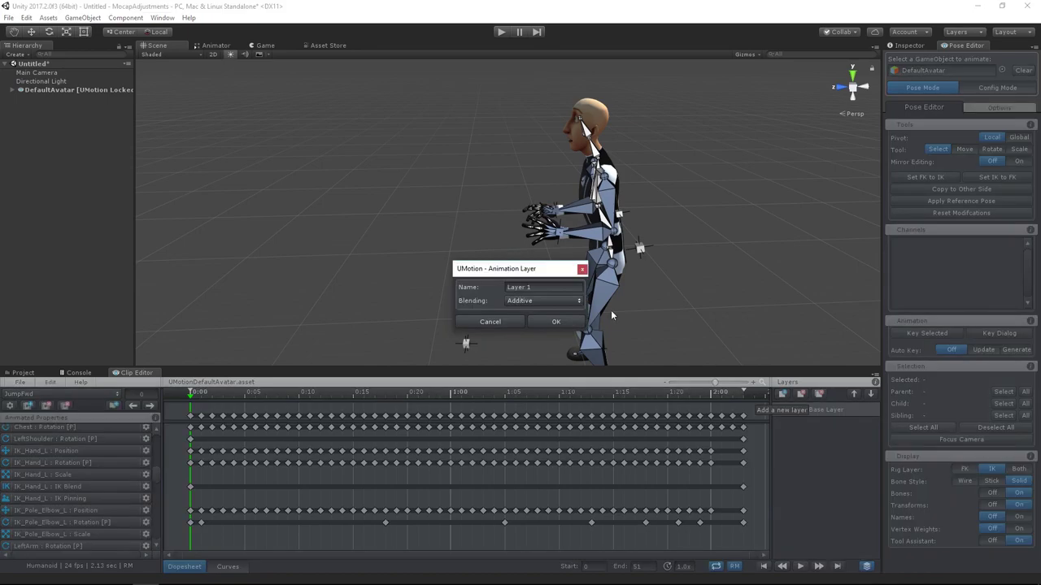
left_click_drag(546, 290, 459, 290)
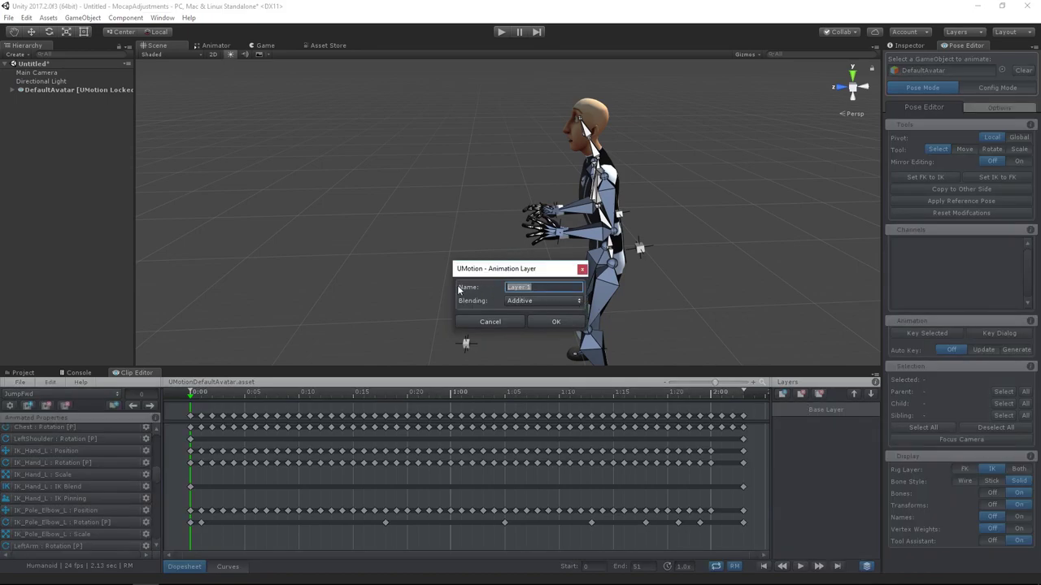
type("Additive Corrections")
key("Return")
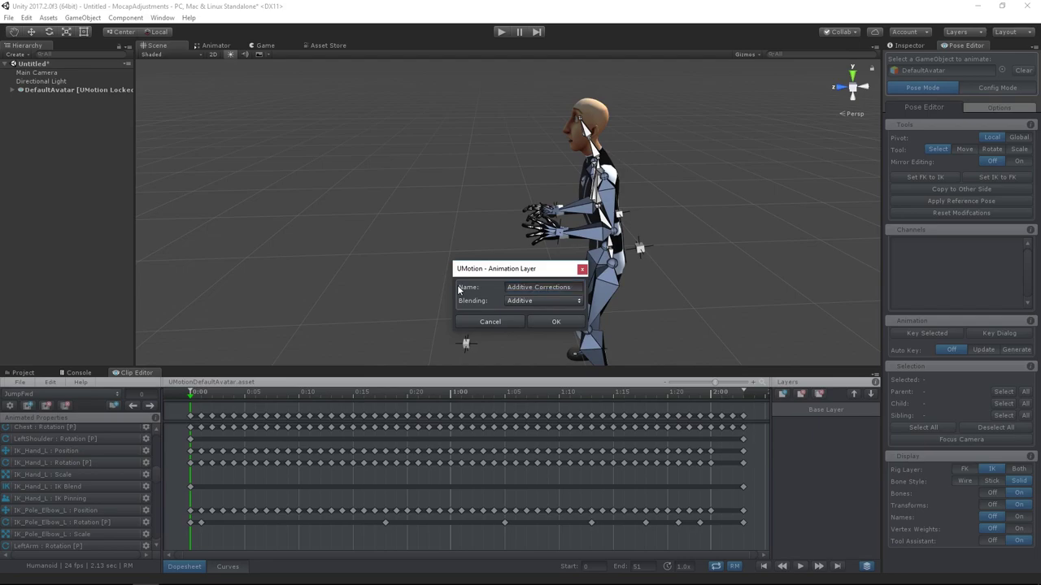
left_click(546, 325)
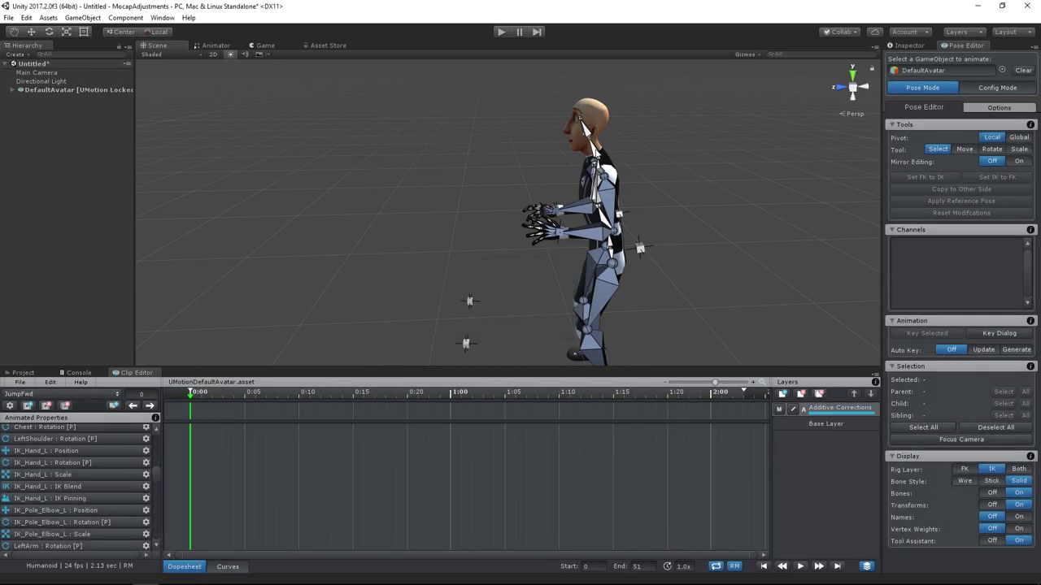
Try rotations on the neck, head, spine and chest bones with the rotate tool.
left_click(594, 153)
key("e")
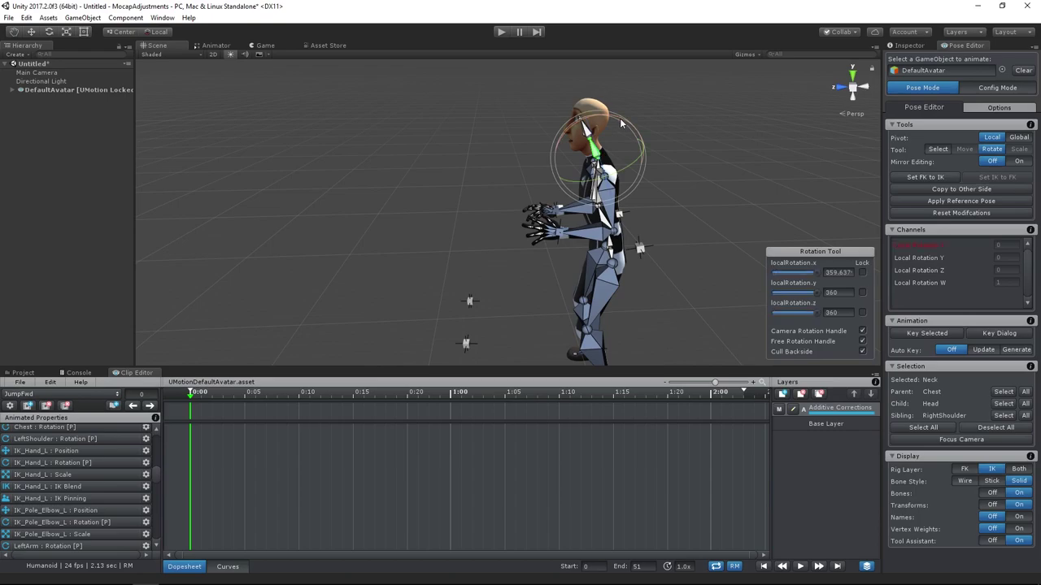
left_click_drag(643, 142, 550, 107)
left_click(598, 122)
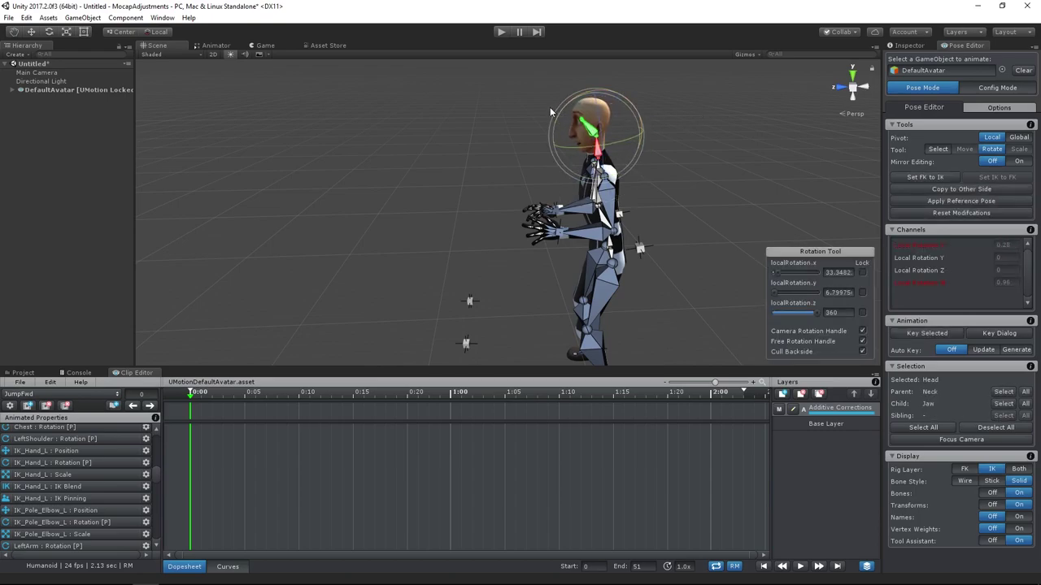
left_click_drag(717, 163, 586, 210, "alt")
left_click(648, 188)
left_click(585, 210)
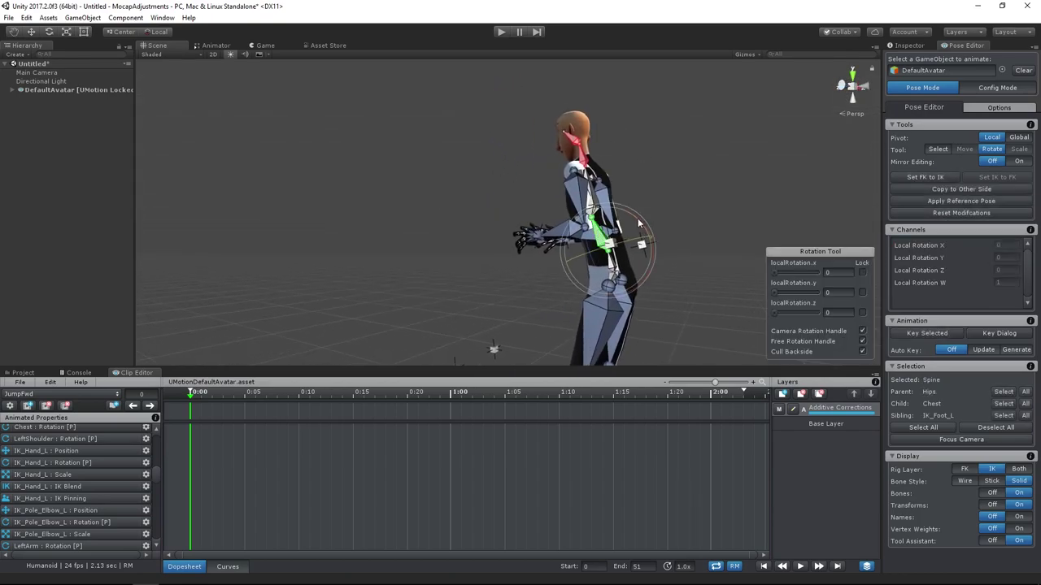
left_click_drag(643, 226, 648, 224)
left_click(600, 169)
left_click_drag(629, 184, 685, 179)
Check the head and neck from a slightly orbited view, then hide the bone overlay.
key("b")
left_click(535, 176)
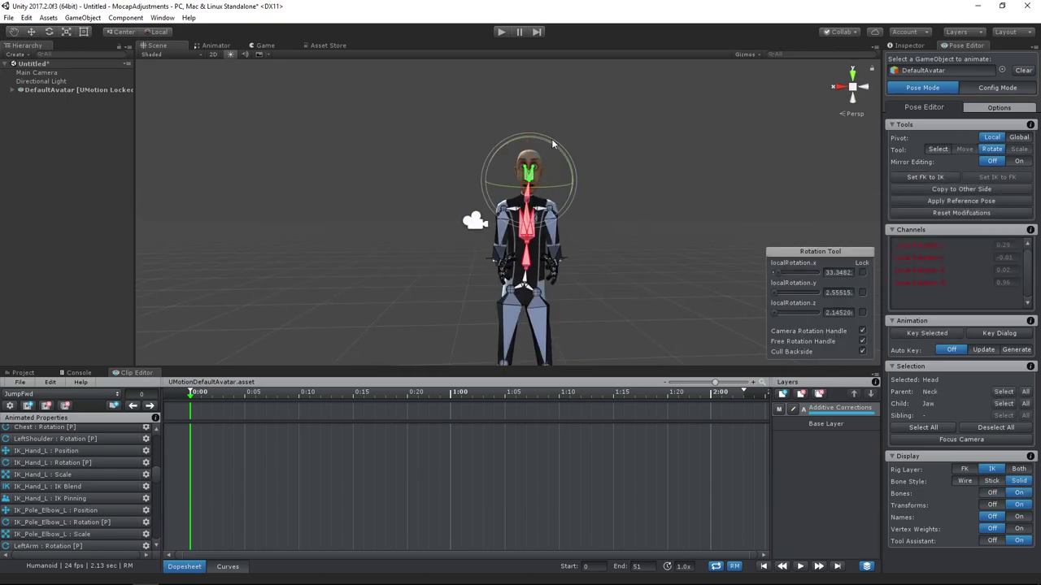
left_click(532, 198)
left_click(533, 196)
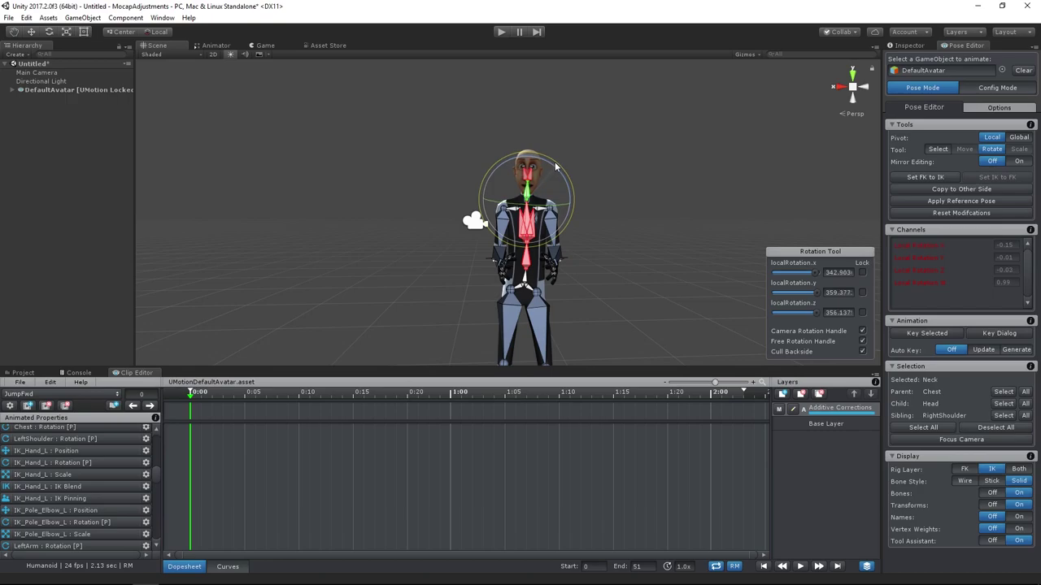
left_click_drag(551, 158, 525, 220, "alt")
left_click(540, 178)
left_click(539, 175)
key("b")
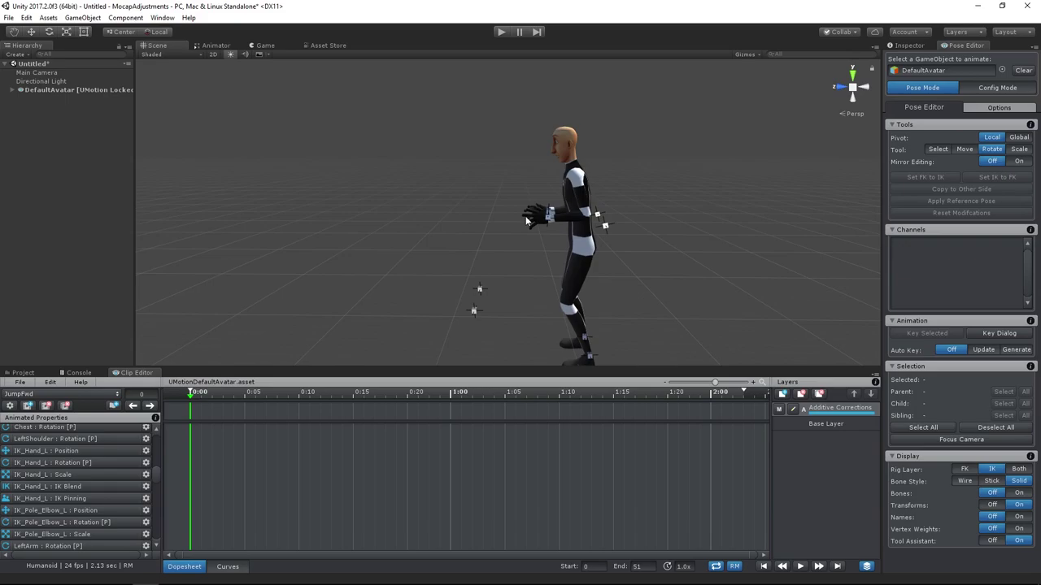
Select every rig bone, Key All Modified at frame 0, then move to frame 32.
key("b")
key("ctrl+a")
key("m")
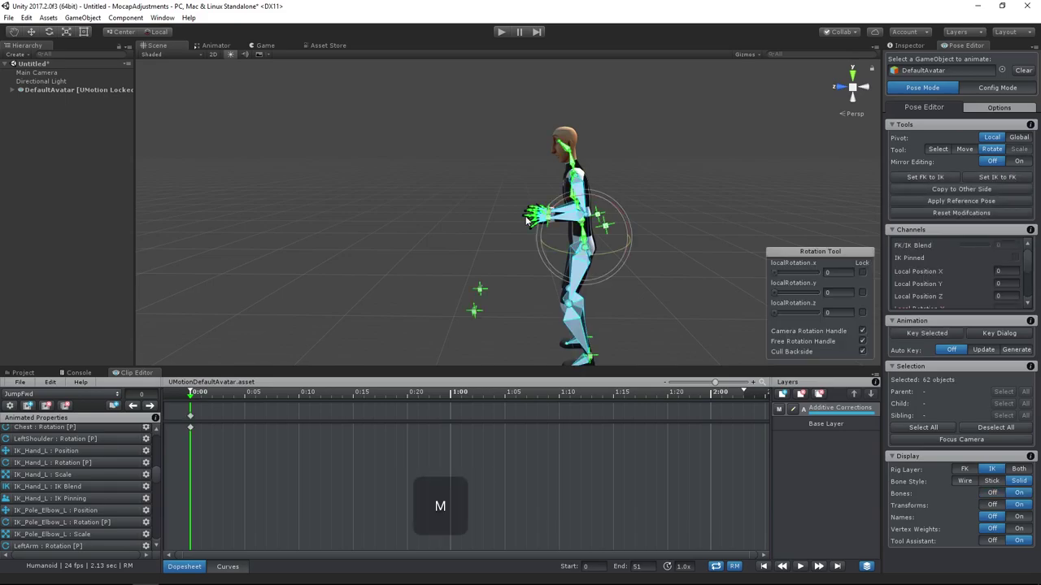
left_click(482, 220)
left_click_drag(202, 397, 537, 394)
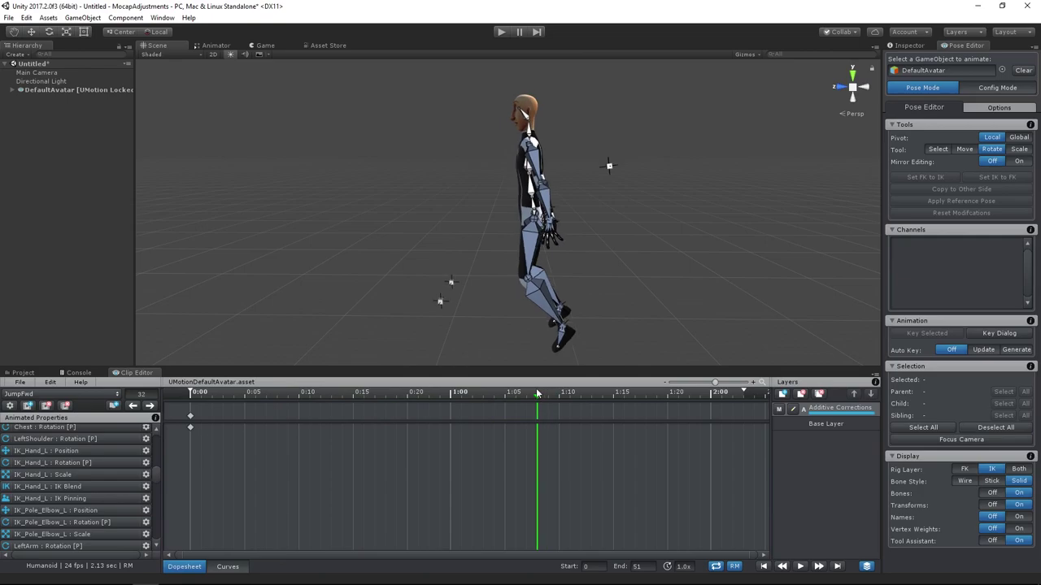
Tilt the chest forward and Key All Modified at frame 32.
left_click_drag(561, 244, 455, 244, "alt")
left_click(465, 159)
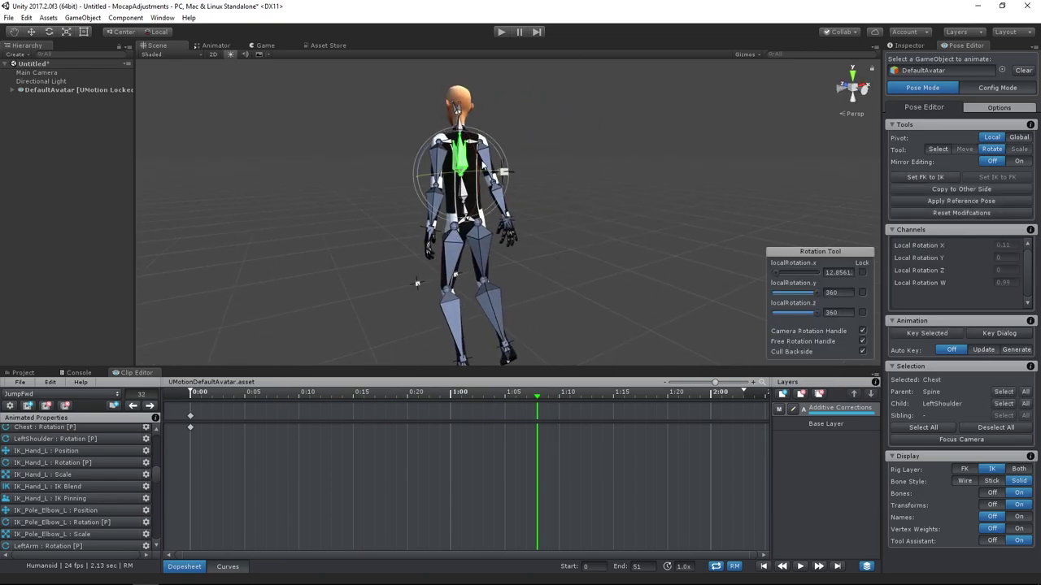
left_click_drag(473, 154, 731, 189)
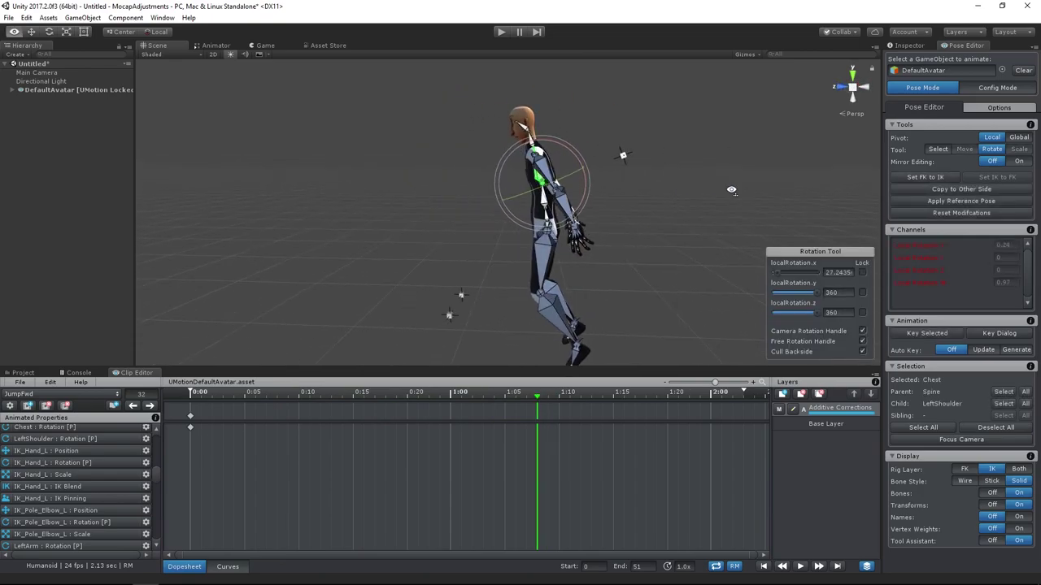
left_click(716, 189)
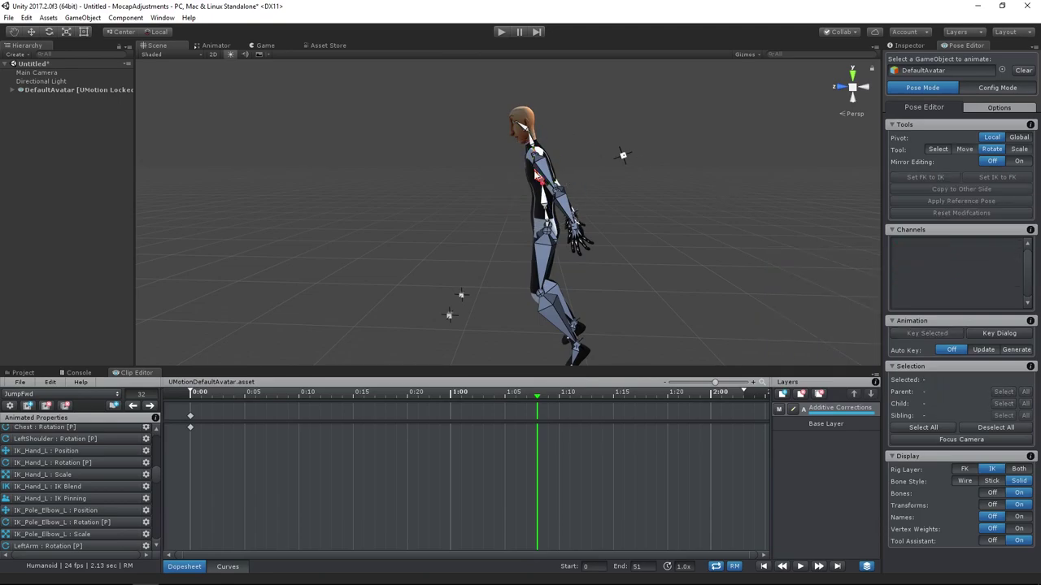
left_click(541, 187)
right_click(567, 209)
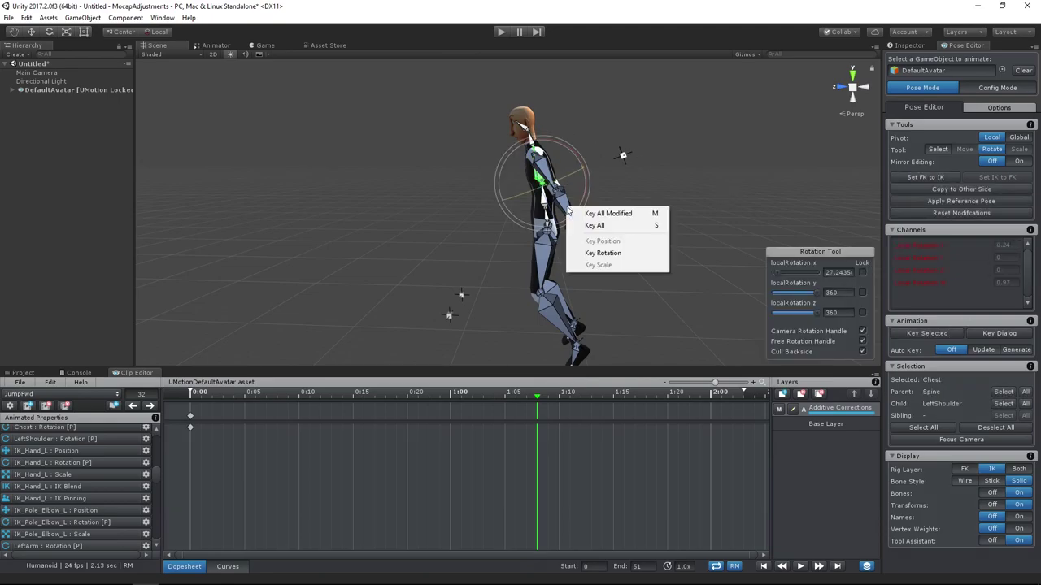
left_click(608, 213)
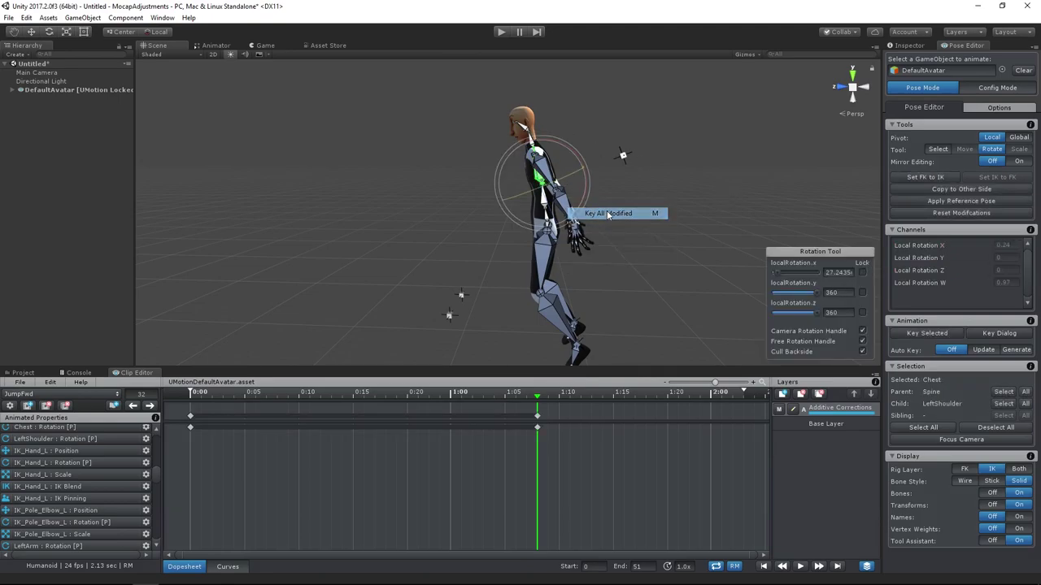
Paste the frame-0 keys onto final frame 51 and scrub to preview the loop.
left_click(743, 396)
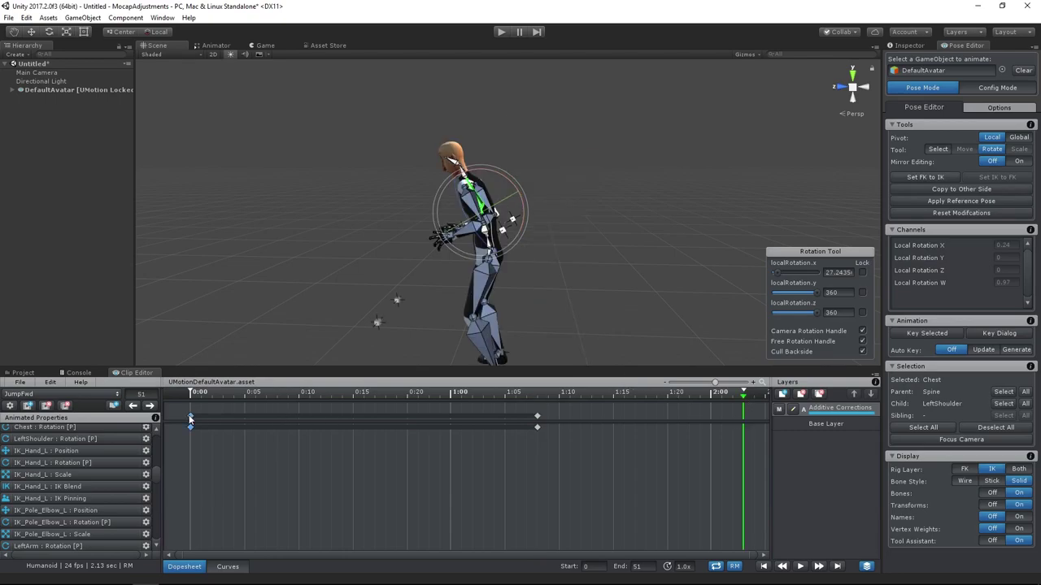
key("ctrl+c")
key("ctrl+v")
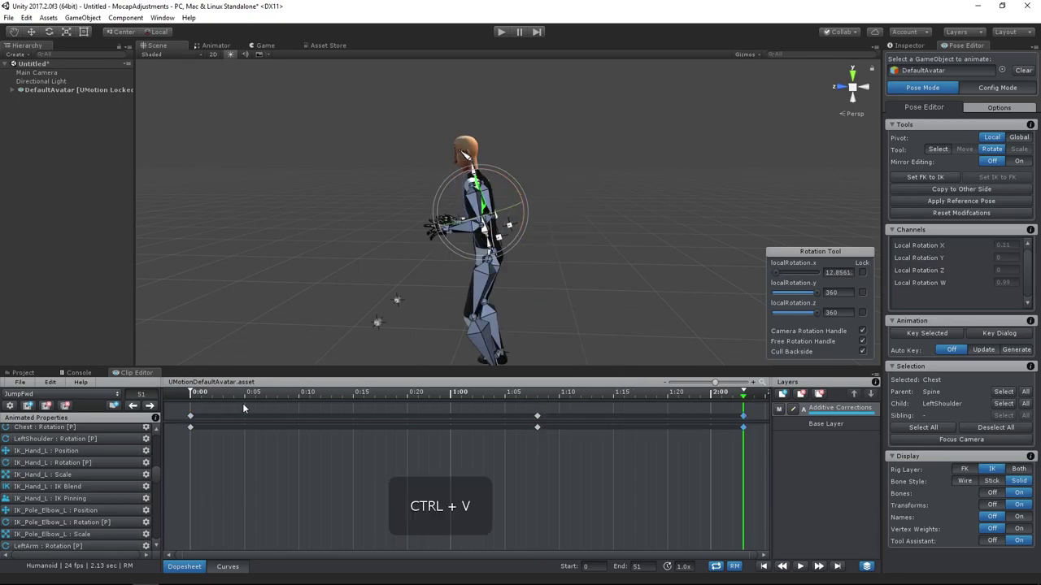
left_click(614, 259)
left_click_drag(446, 274, 549, 279, "alt")
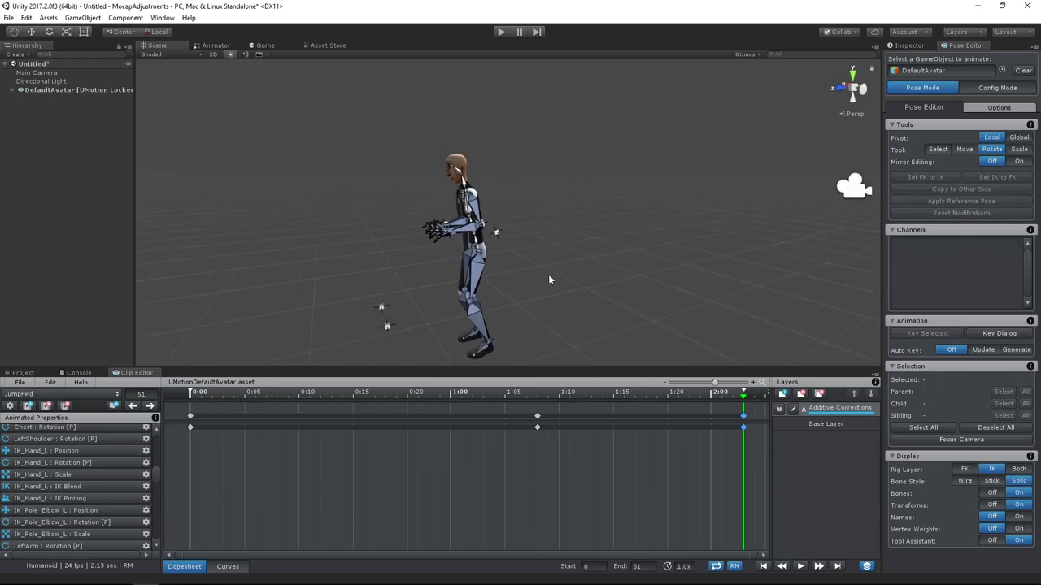
left_click_drag(192, 396, 744, 391)
left_click(186, 396)
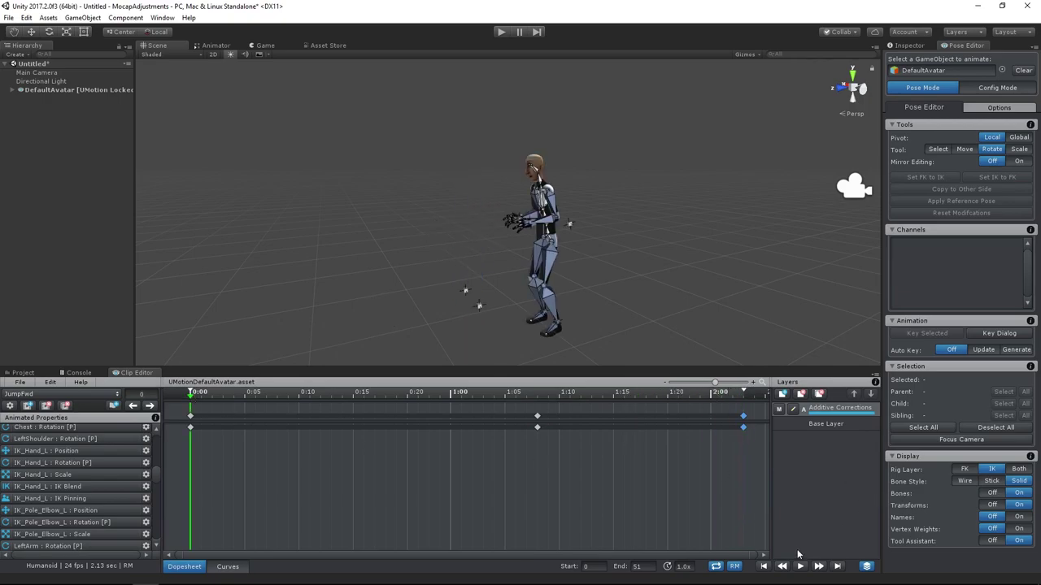
left_click(800, 566)
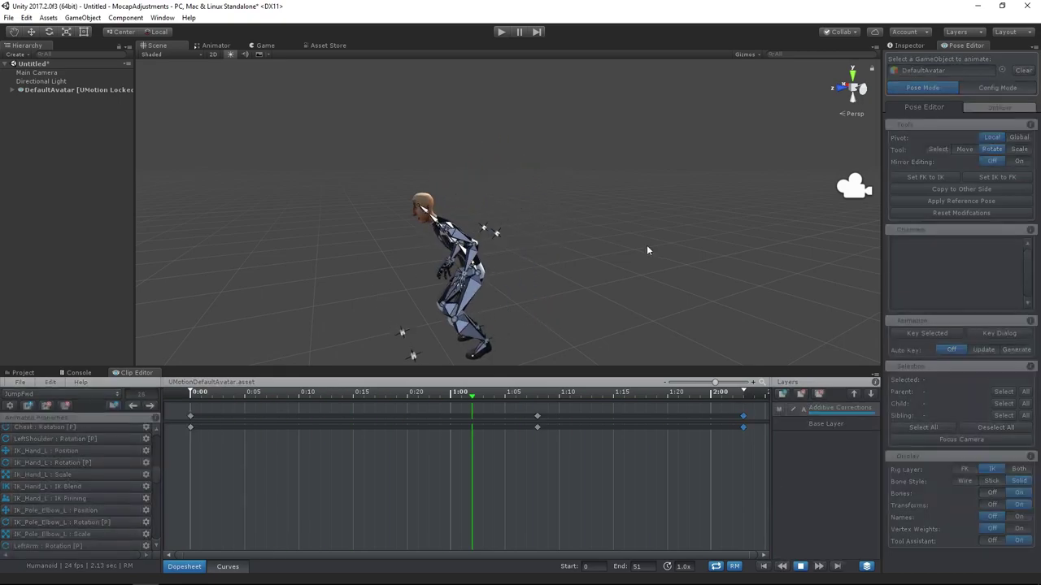
left_click_drag(646, 244, 739, 273, "alt")
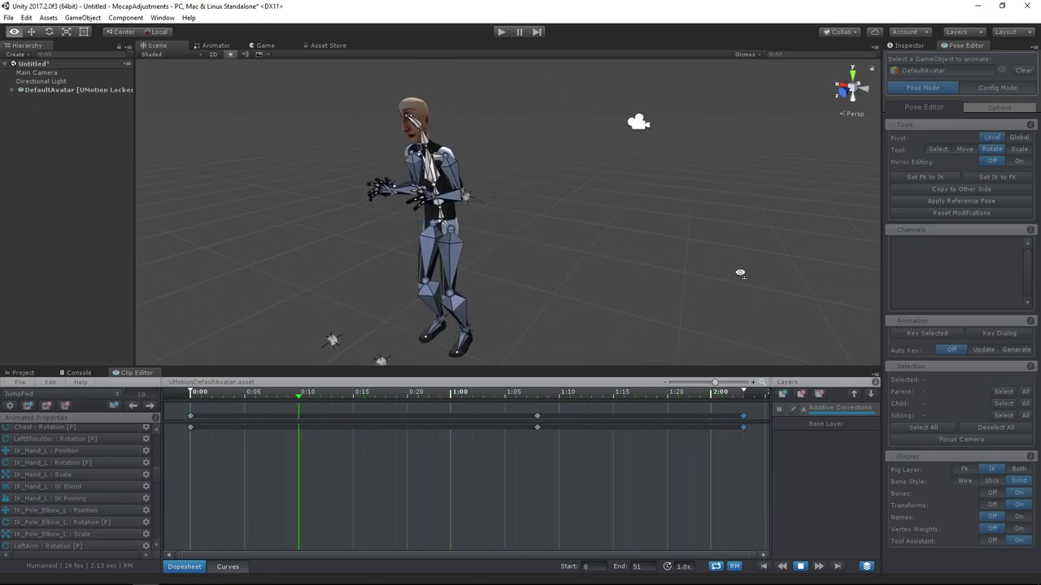
left_click_drag(740, 273, 715, 277, "alt")
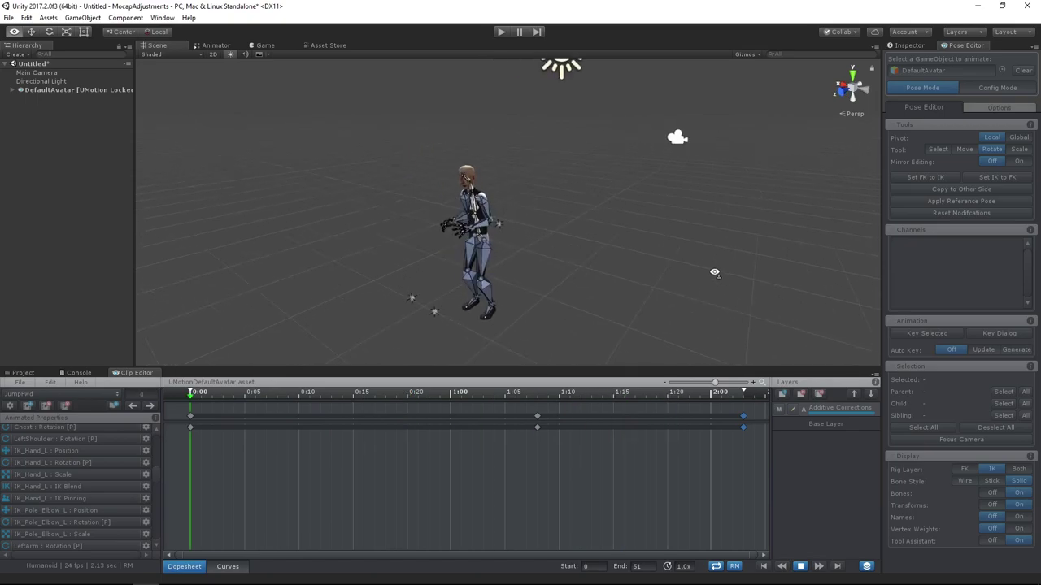
left_click(800, 566)
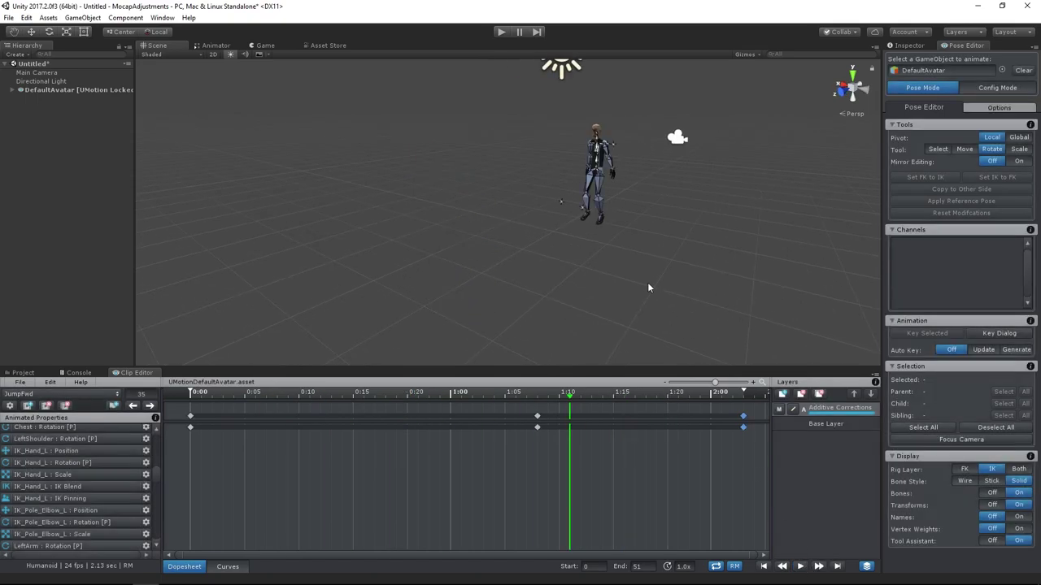
left_click(192, 397)
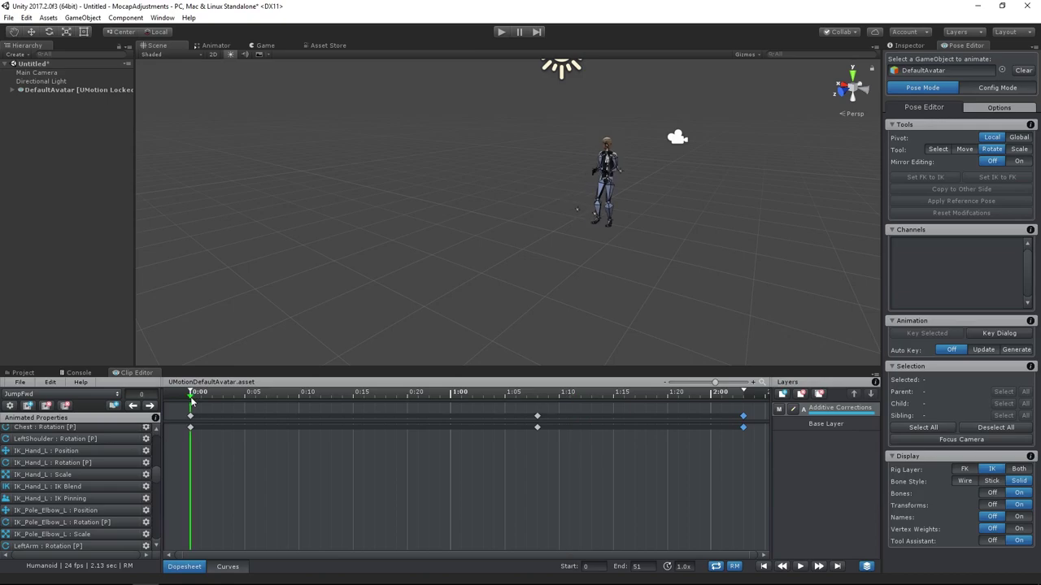
left_click_drag(244, 391, 434, 265, "alt")
In UMotion settings, enable Loop Clip and set the export directory to mocap animations/01.
left_click(10, 406)
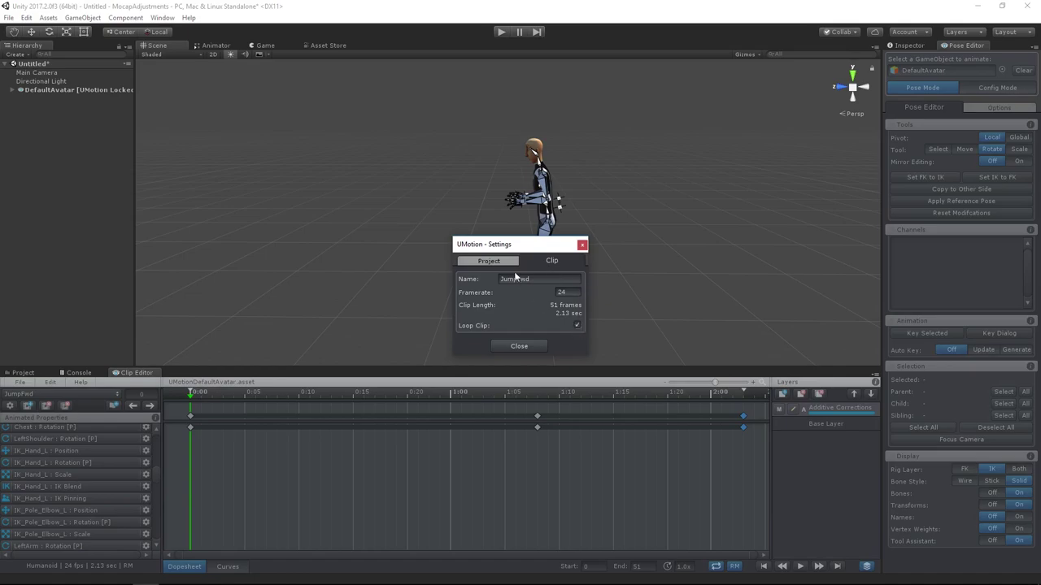
left_click(489, 261)
left_click(574, 329)
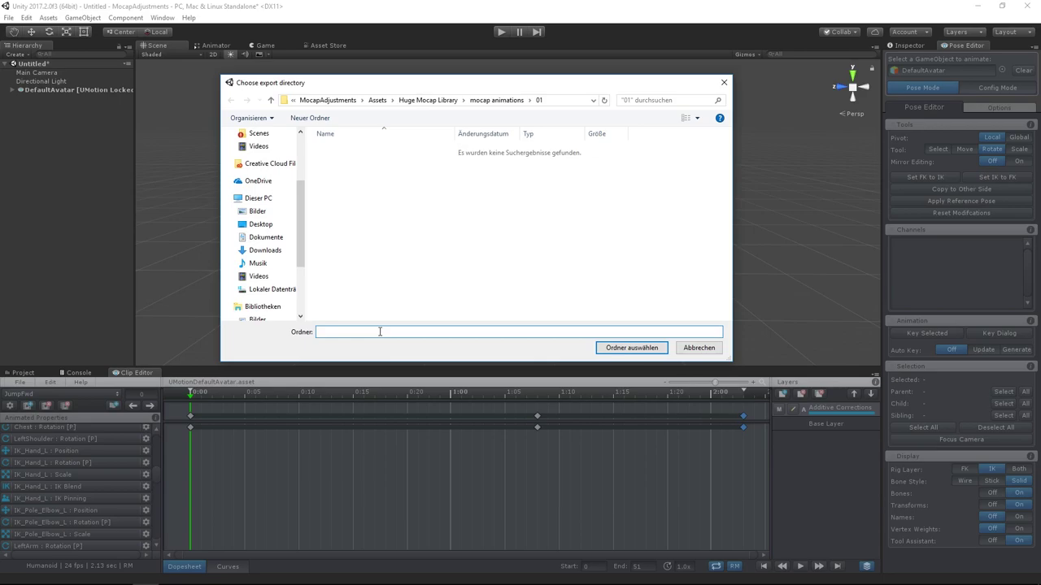
left_click(626, 348)
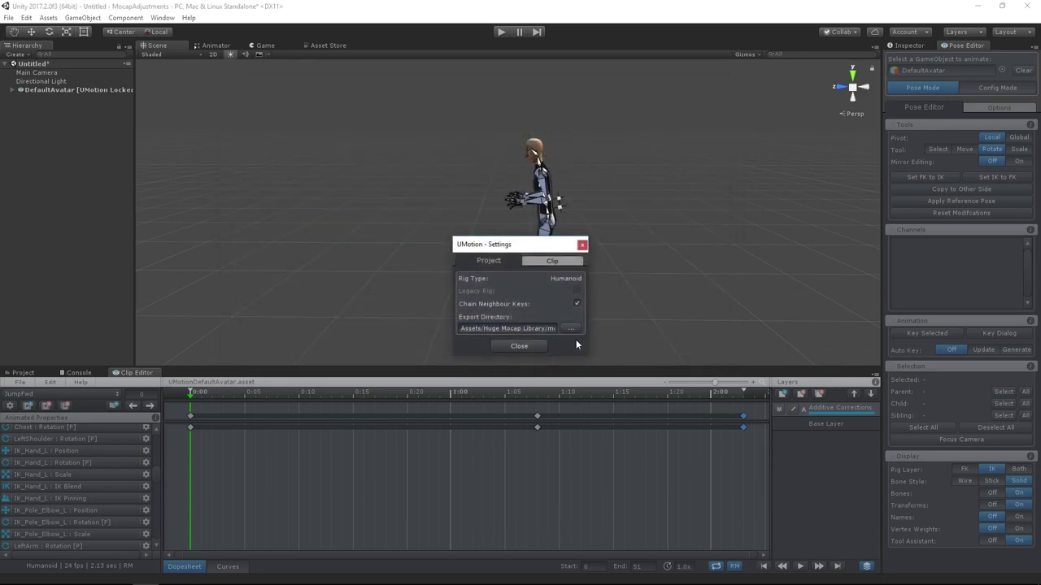
left_click(527, 346)
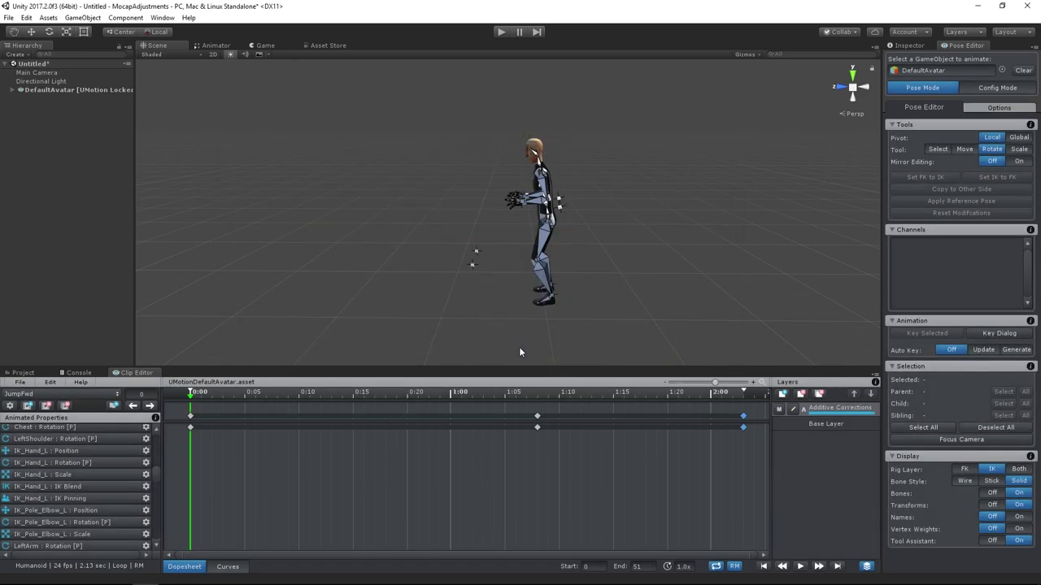
Export the current JumpFwd clip and dismiss the report of 1 exported, 0 failed.
left_click(20, 382)
mouse_move(98, 461)
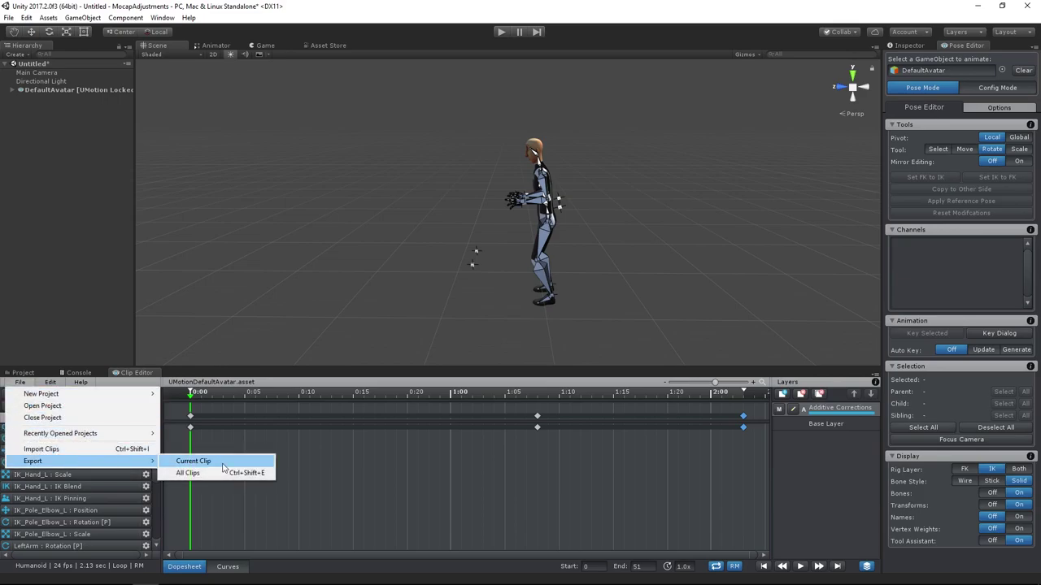
left_click(194, 461)
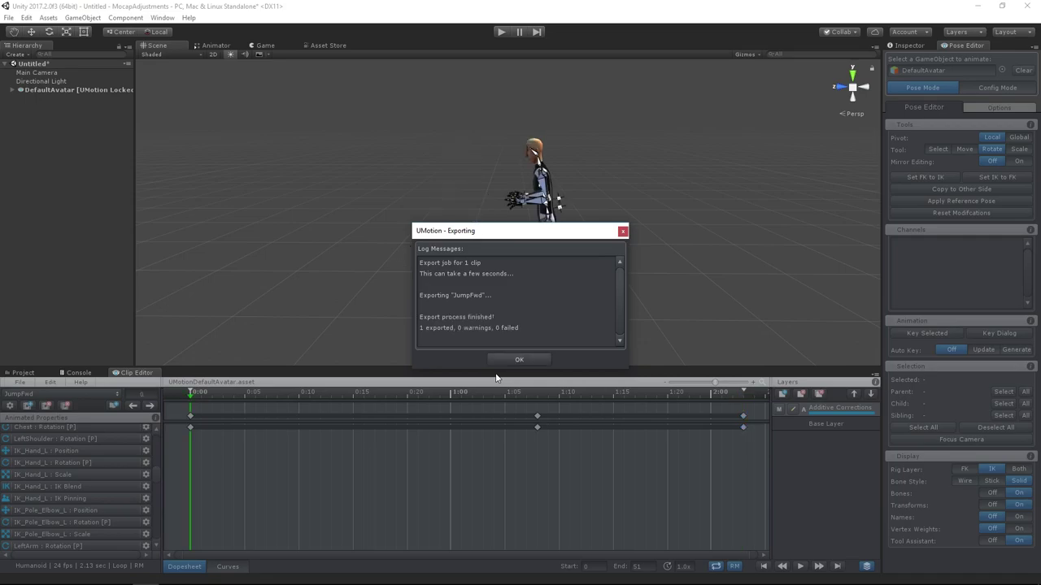
left_click(521, 361)
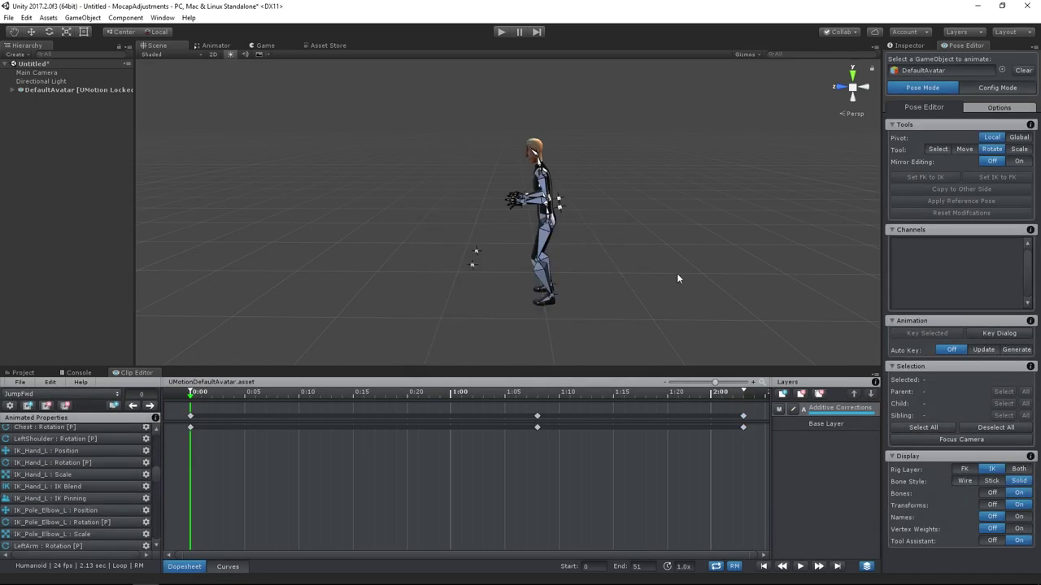
Release the avatar from the Pose Editor and show the Project and Inspector views.
left_click(1023, 72)
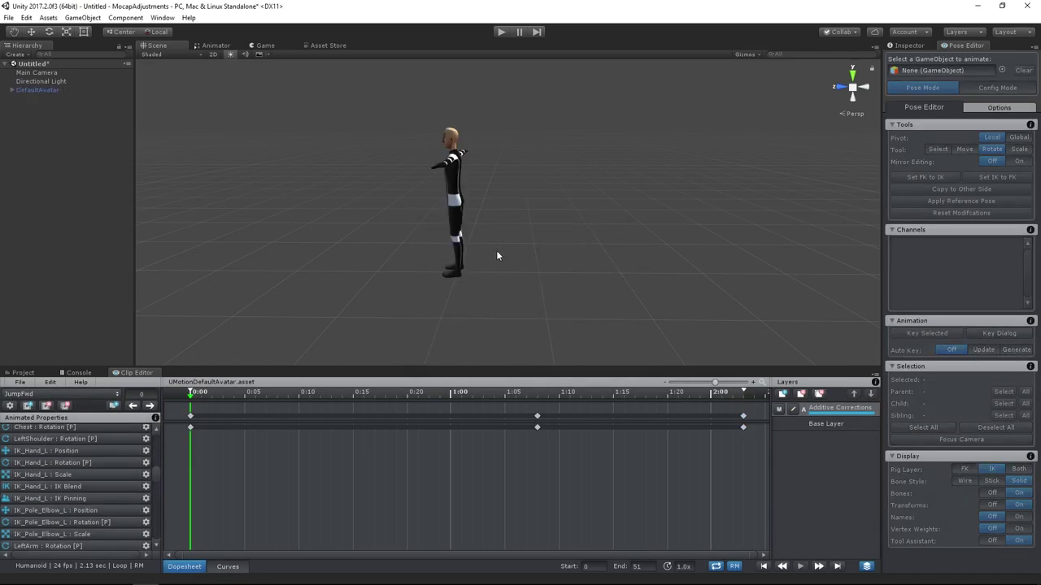
left_click(24, 372)
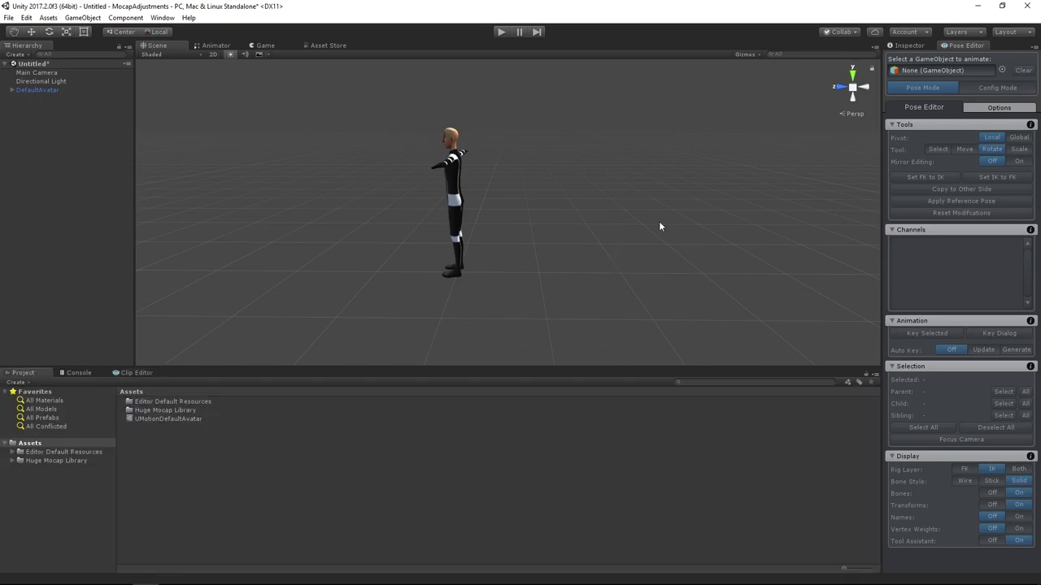
left_click(911, 46)
Drag JumpFwd.anim from mocap animations/01 onto DefaultAvatar, creating DefaultAvatar.controller.
left_click(22, 462)
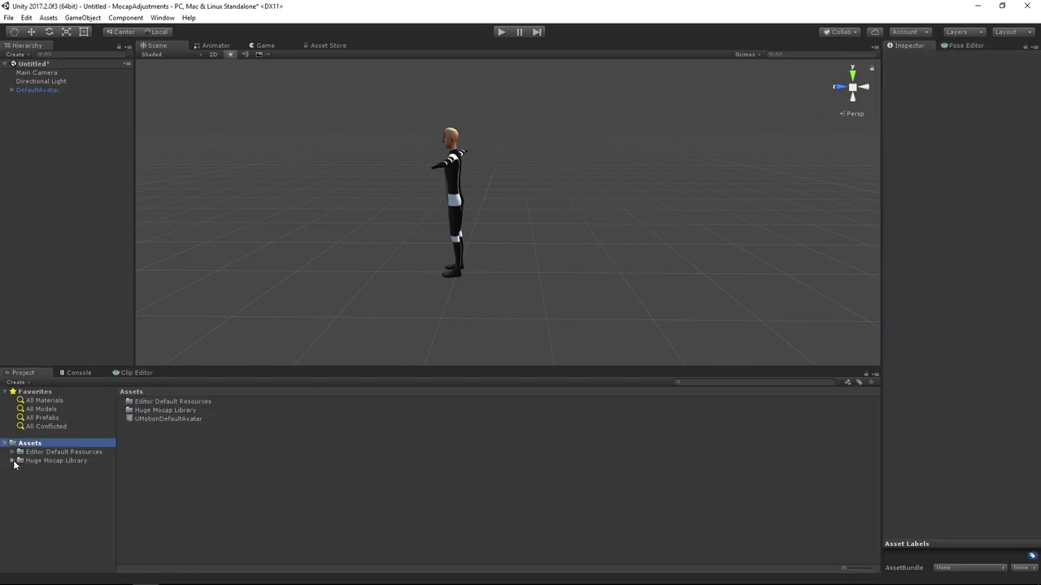
left_click(45, 487)
left_click(253, 498)
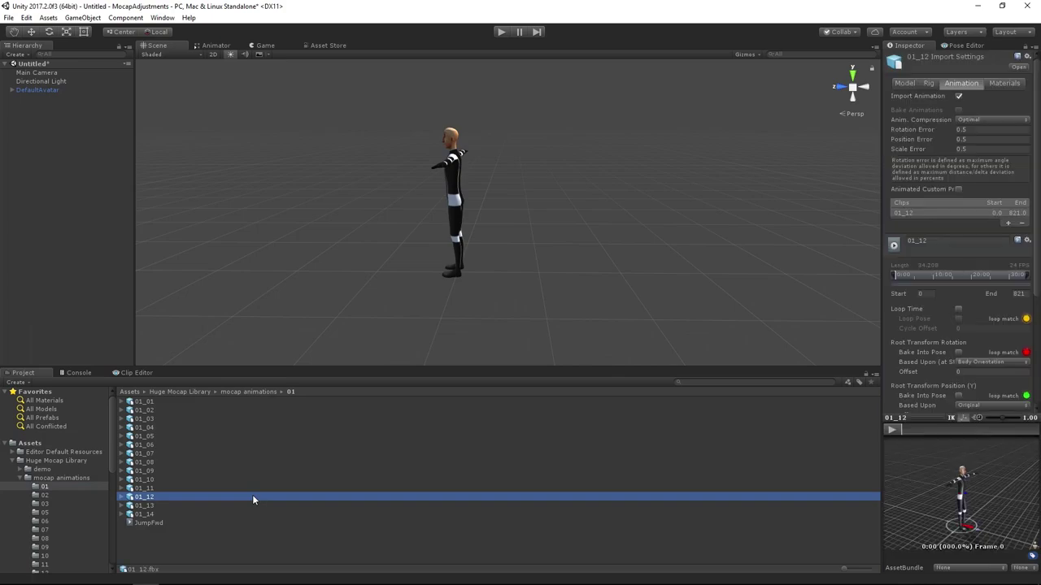
left_click(167, 525)
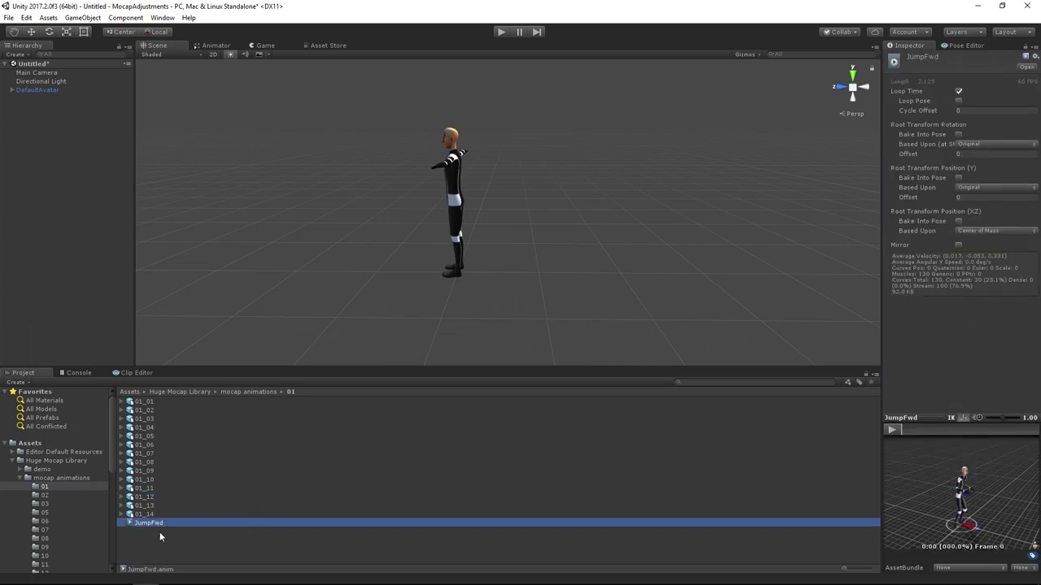
left_click_drag(159, 526, 43, 95)
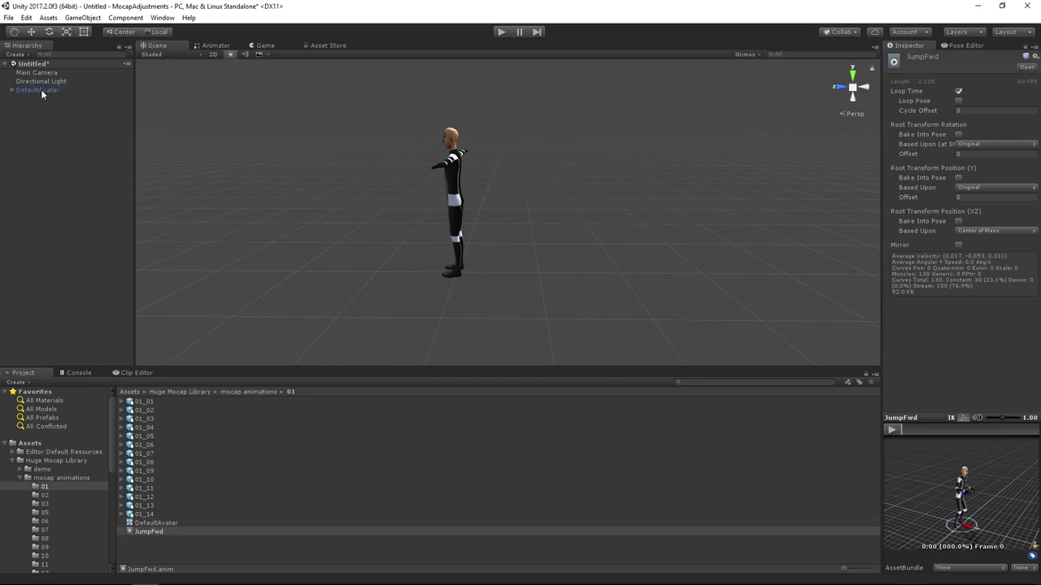
left_click(215, 46)
Move the JumpFwd state next to Entry in DefaultAvatar's Animator graph.
left_click(490, 123)
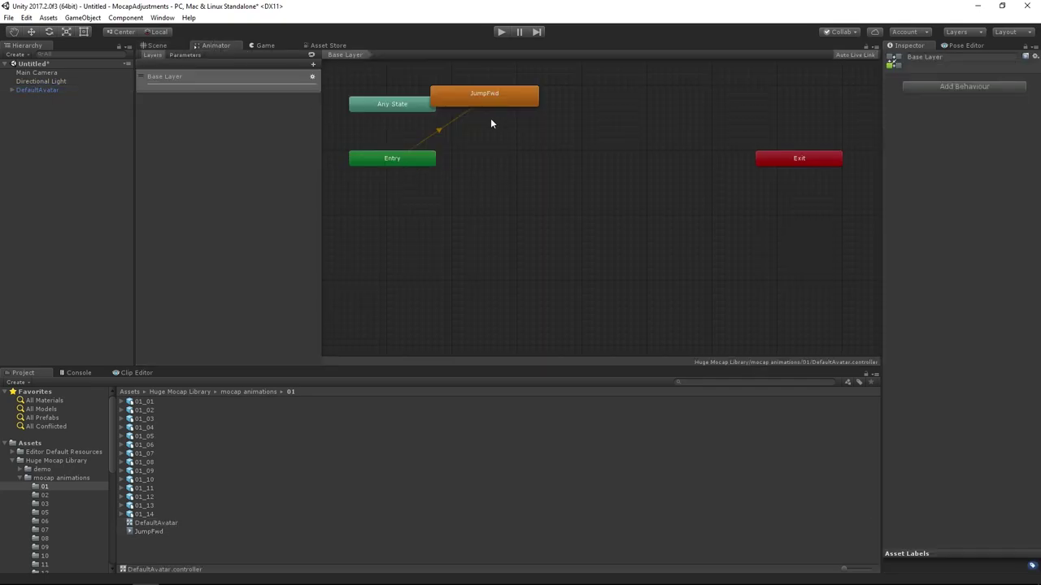
left_click_drag(487, 98, 553, 175)
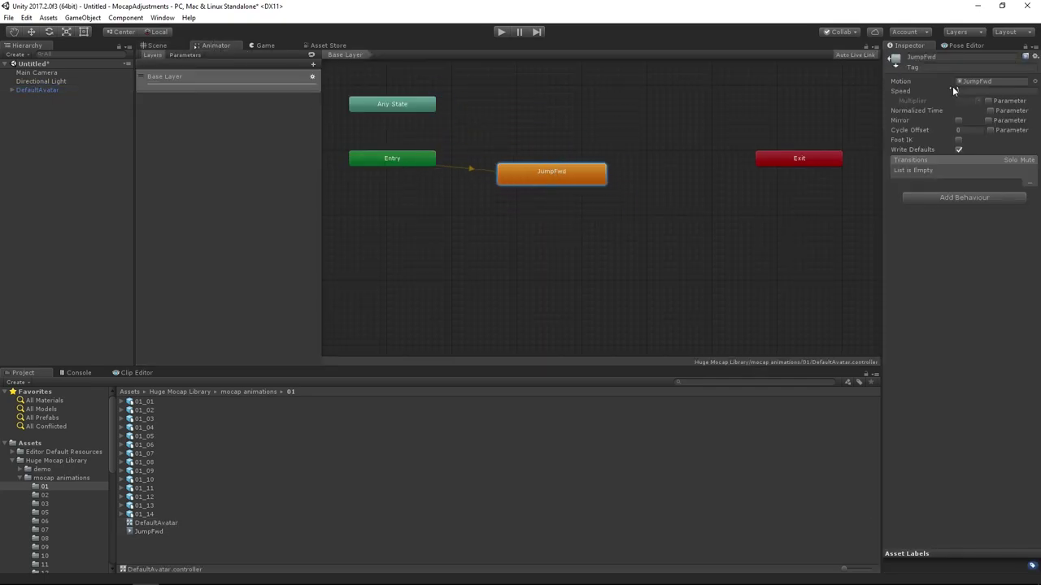
left_click(570, 274)
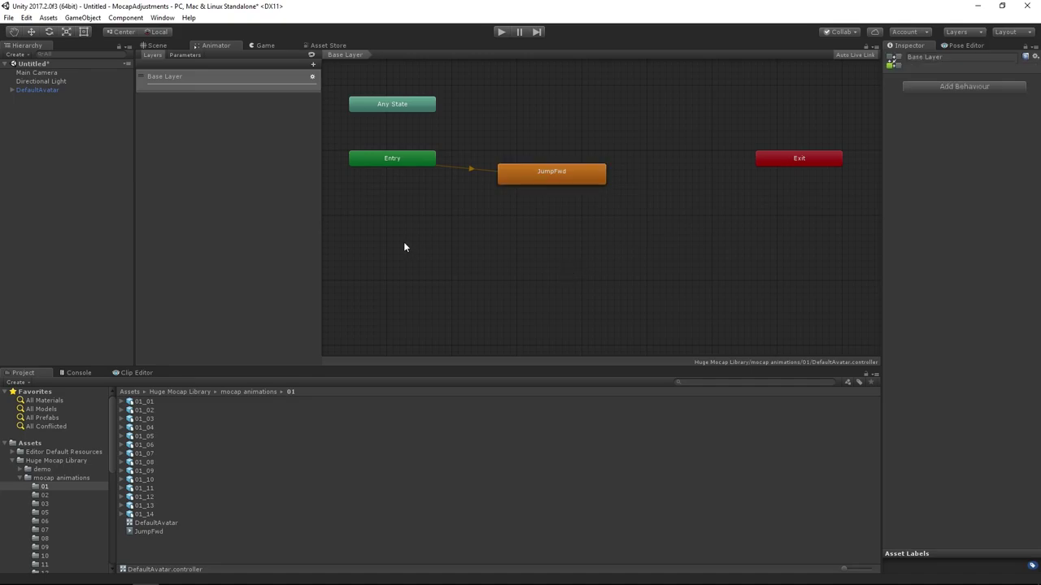
Face the avatar front-on in the Scene view and dock the Game view beside it.
left_click(156, 45)
left_click_drag(303, 137, 439, 130, "alt")
left_click_drag(275, 45, 790, 174)
left_click(501, 33)
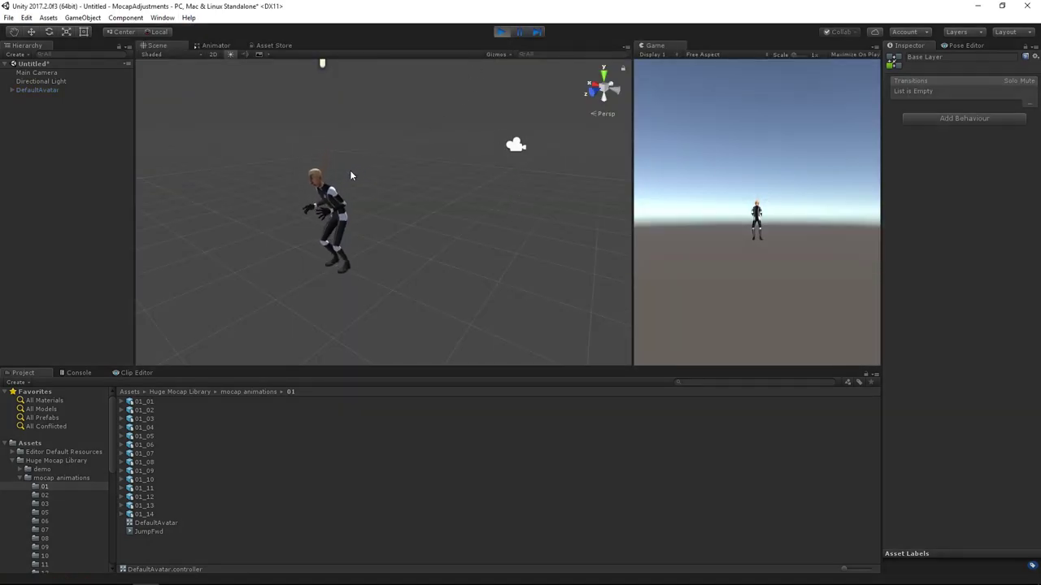
left_click_drag(336, 180, 294, 197, "alt")
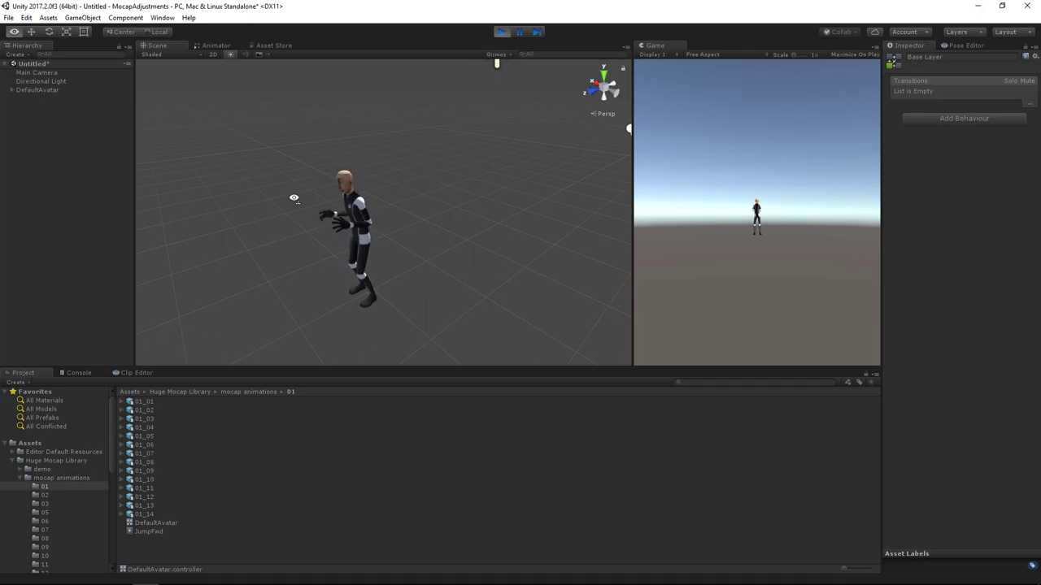
left_click_drag(293, 197, 362, 199, "alt")
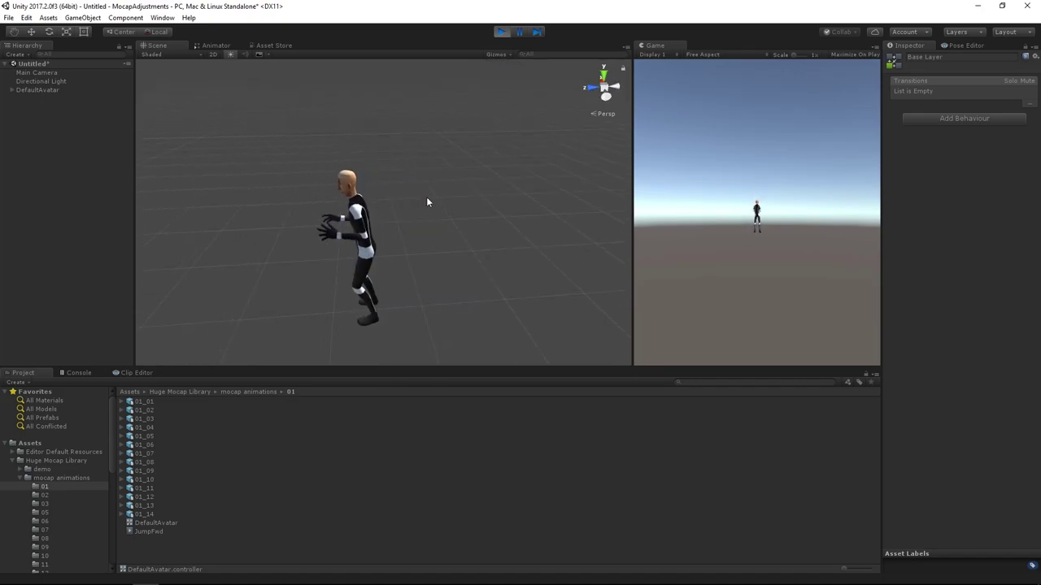
key("ctrl+p")
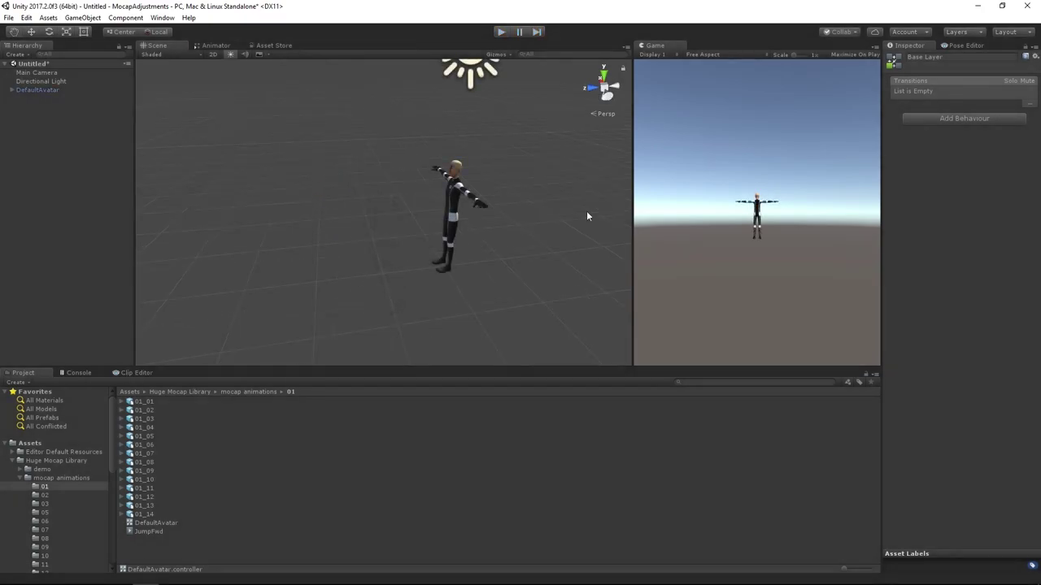